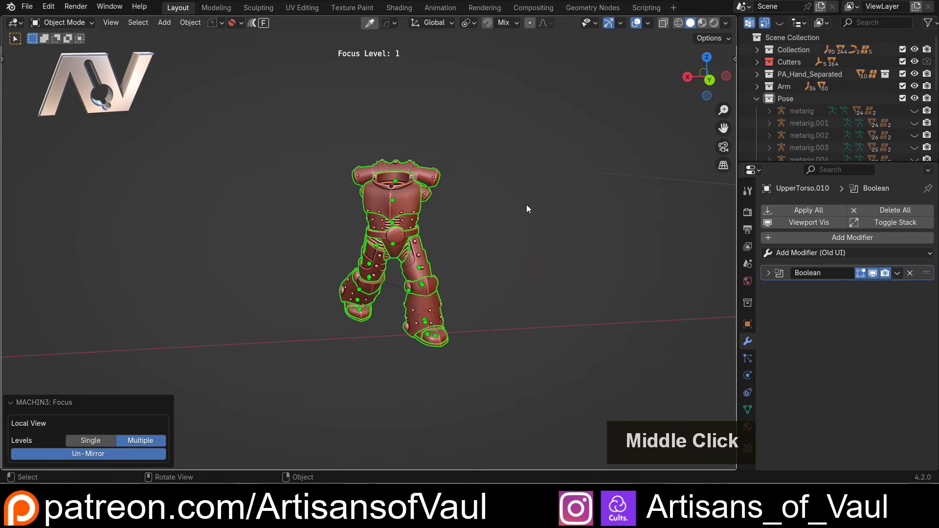
Select all the visible armour parts and apply their modifiers with the HardOps Smart Apply operation.
mouse_move(498, 251)
middle_mouse_down()
mouse_move(522, 222)
mouse_move(530, 244)
mouse_move(485, 260)
middle_mouse_up()
left_click(490, 254)
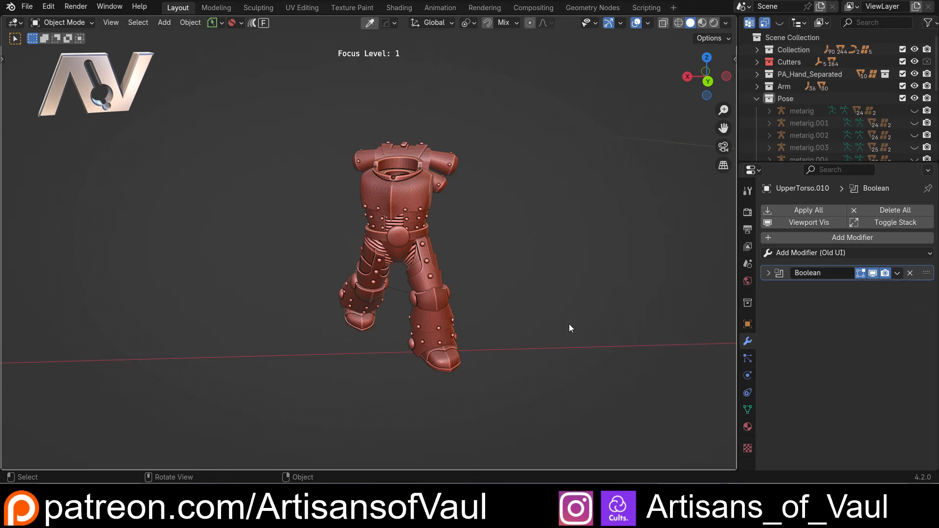
middle_click_drag(568, 323, 568, 296)
scroll(564, 308, "up", 2)
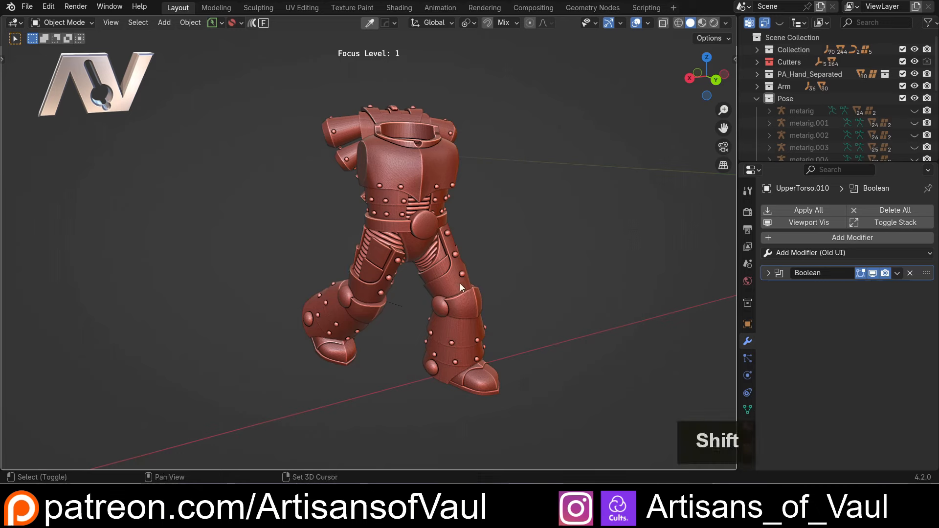
middle_click_drag(461, 283, 419, 281, "shift")
left_click_drag(158, 76, 542, 416)
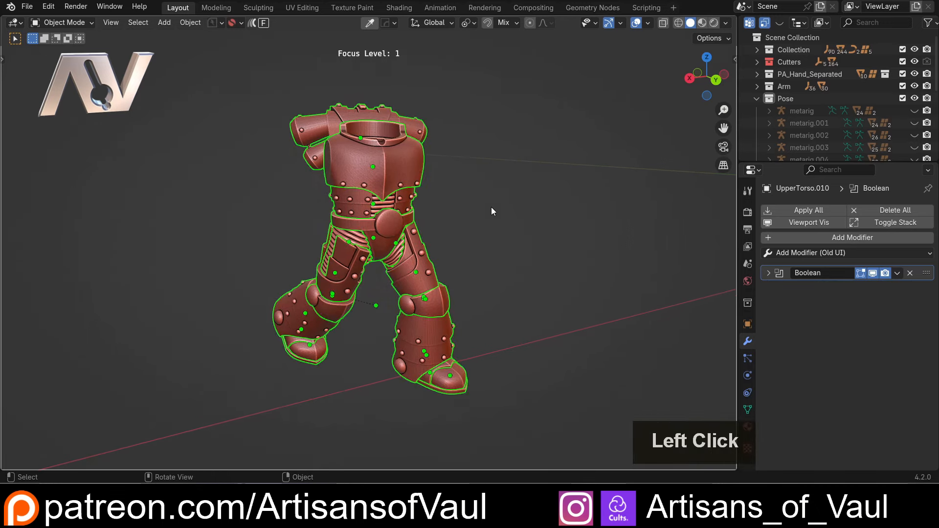
key("q")
mouse_move(491, 208)
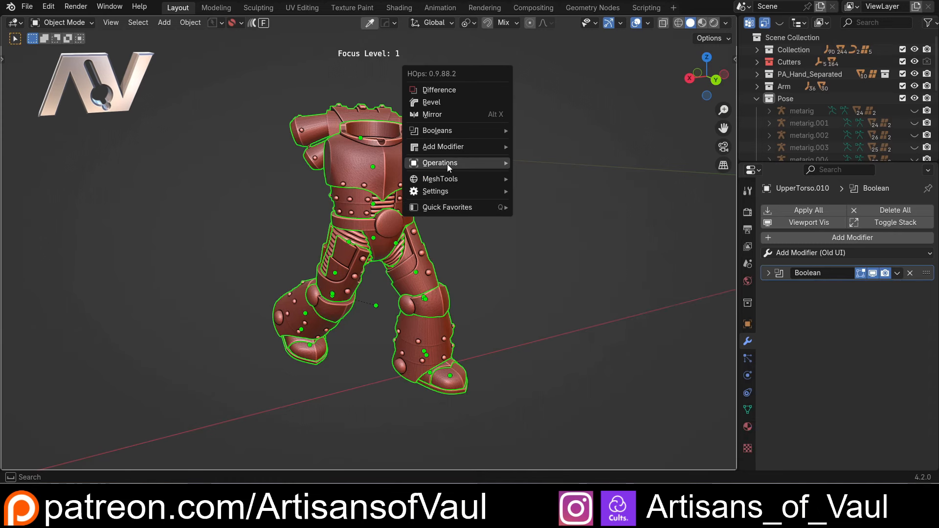
mouse_move(448, 165)
left_click(542, 276)
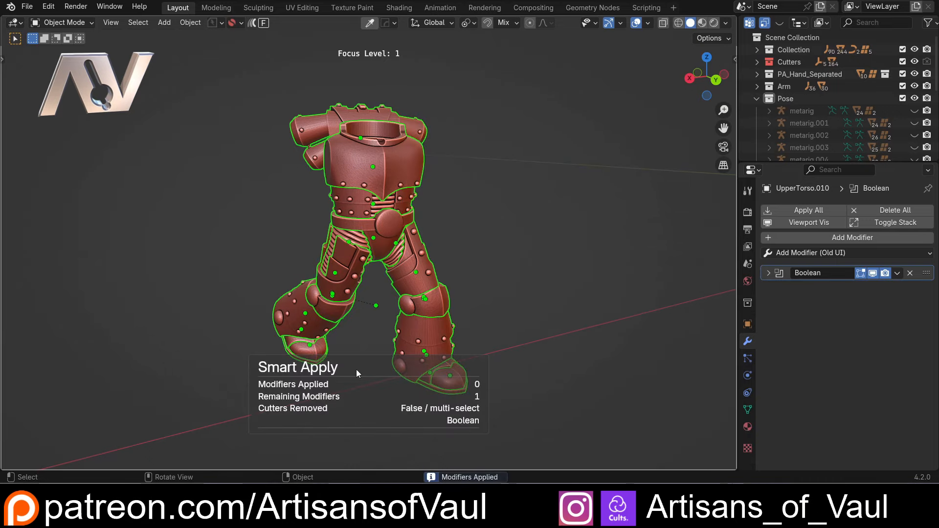
left_click(460, 216)
Run MACHIN3 Clean Up on the right lower leg's mesh and merge all its vertices by distance.
scroll(374, 186, "up", 2)
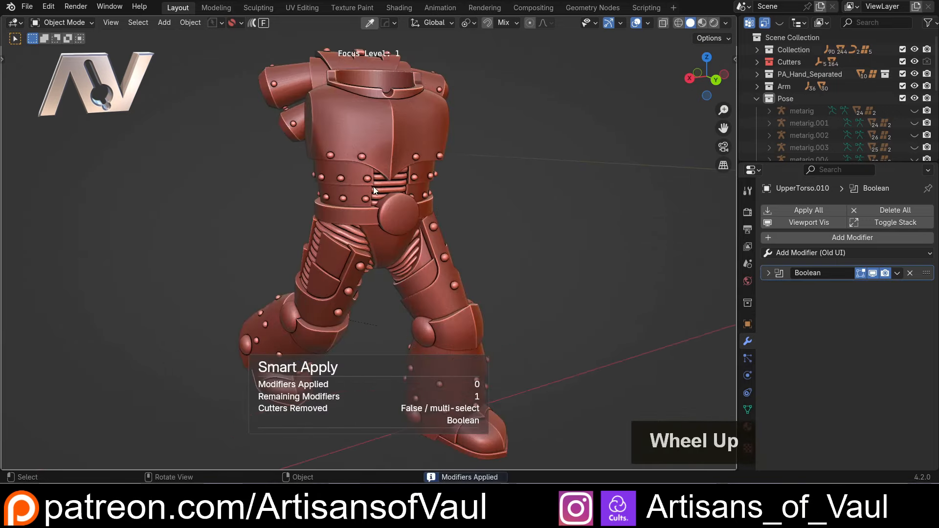
left_click(379, 139)
middle_click_drag(355, 236, 424, 238)
middle_click_drag(372, 313, 376, 250, "shift")
left_click(346, 270)
key("Tab")
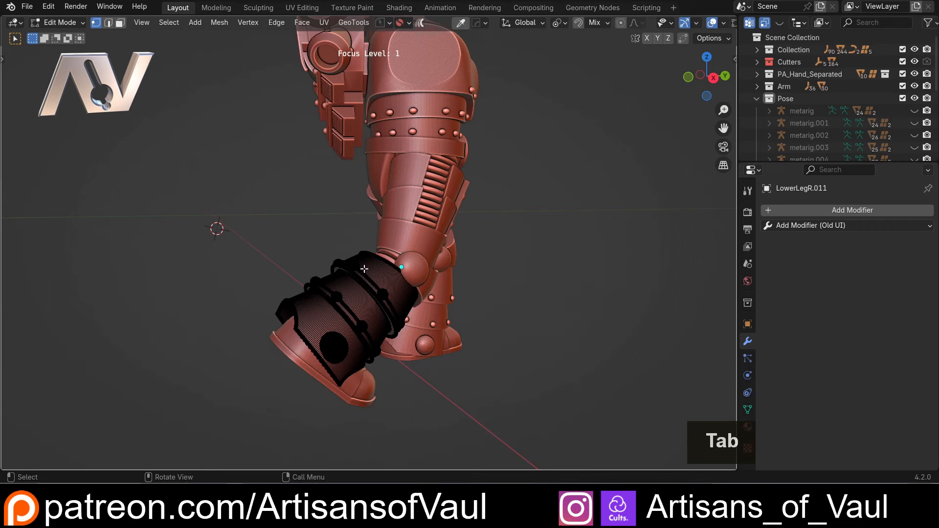
left_click(356, 239)
key("3")
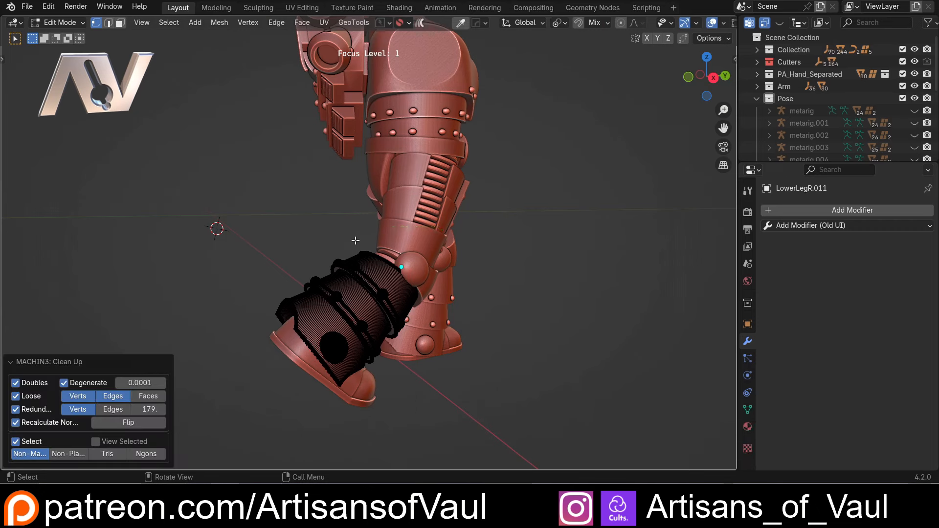
key("a")
key("m")
key("b")
middle_click_drag(421, 308, 327, 316)
scroll(328, 316, "up", 4)
middle_click_drag(277, 244, 415, 235, "shift")
key("Tab")
left_click(411, 165)
scroll(395, 182, "down", 4)
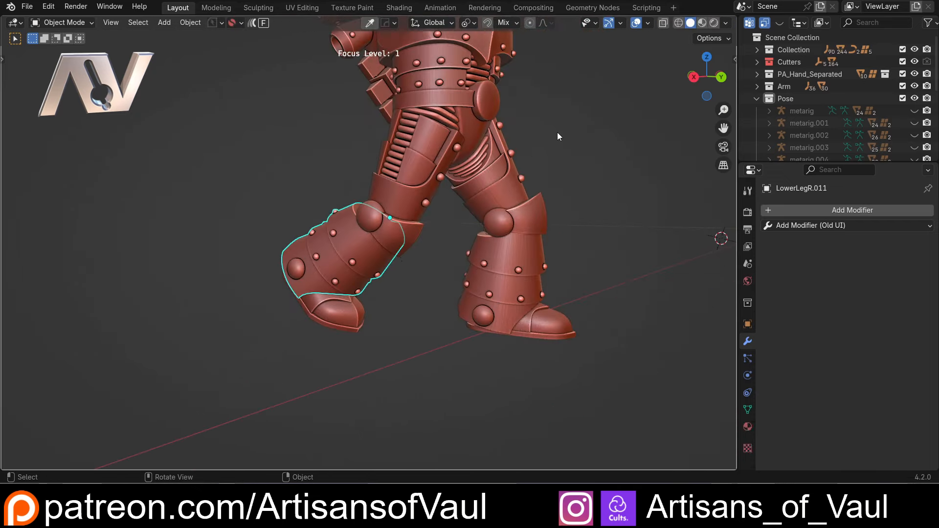
middle_click_drag(557, 132, 365, 208, "shift")
scroll(438, 214, "down", 2)
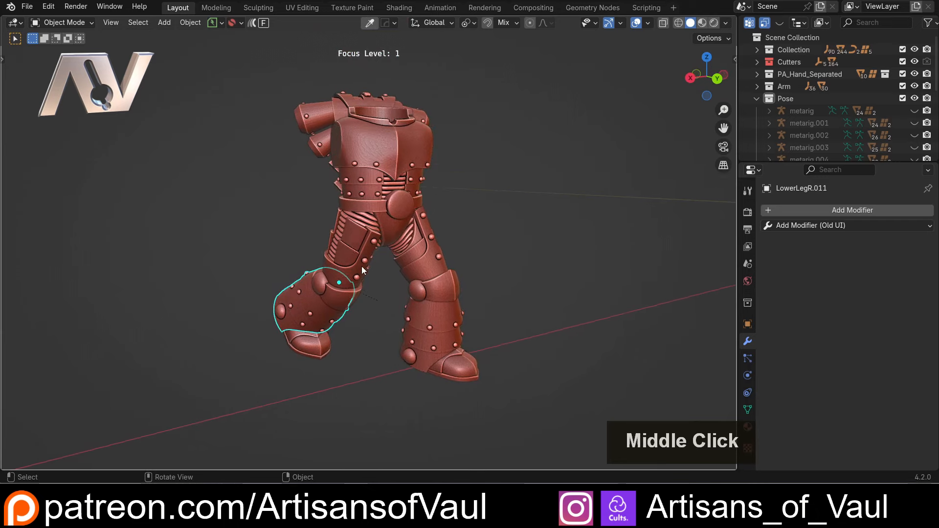
double_click(364, 206)
left_click(362, 191)
double_click(365, 192)
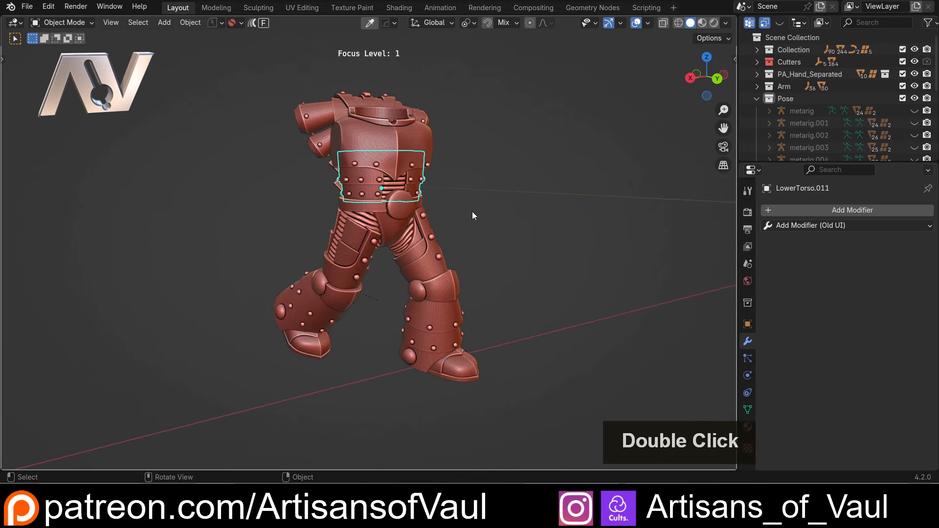
left_click(472, 212)
Clear the parents of all armour parts while keeping their transformation.
scroll(405, 275, "up", 2)
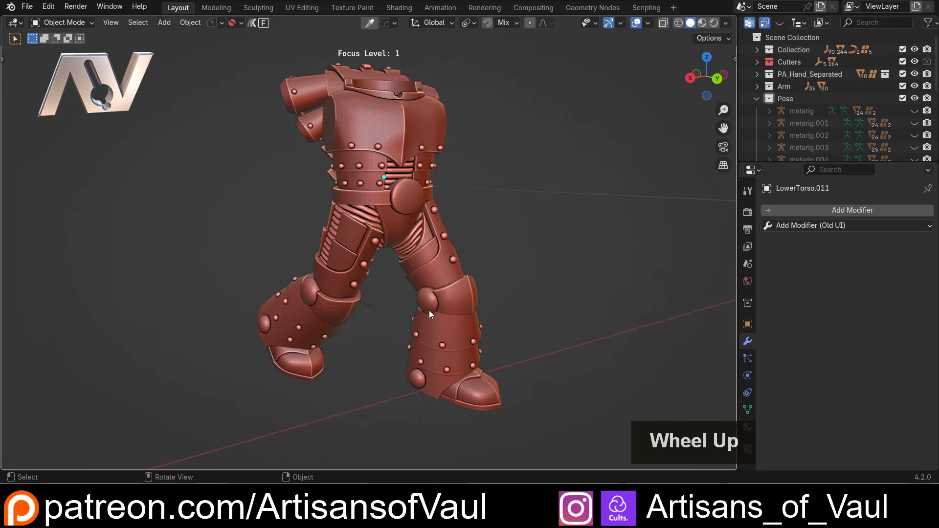
middle_click_drag(430, 311, 389, 301, "shift")
left_click_drag(208, 117, 489, 440)
key("alt+p")
left_click(527, 218)
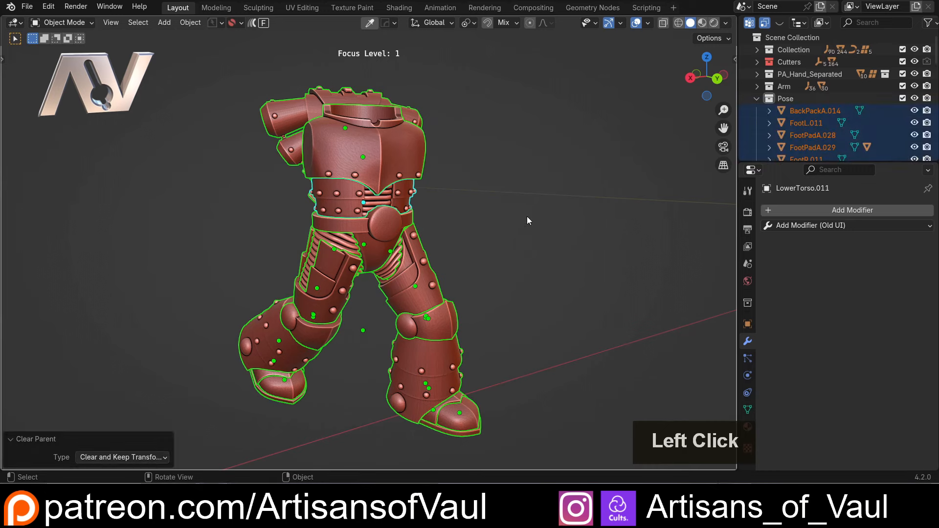
left_click(514, 281)
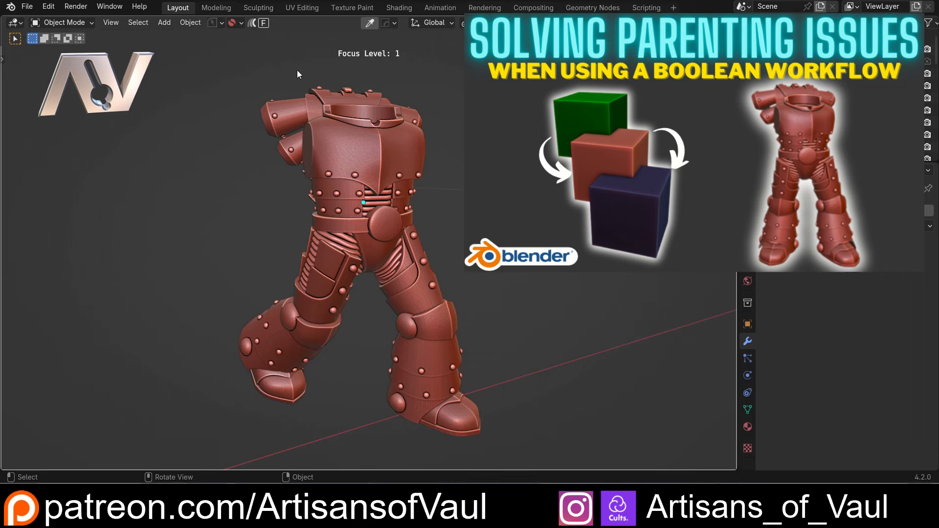
Update the installed Bool Tool and 3D Print Toolbox extensions in the preferences.
middle_click_drag(351, 376, 313, 387)
scroll(370, 384, "up", 3)
left_click(40, 9)
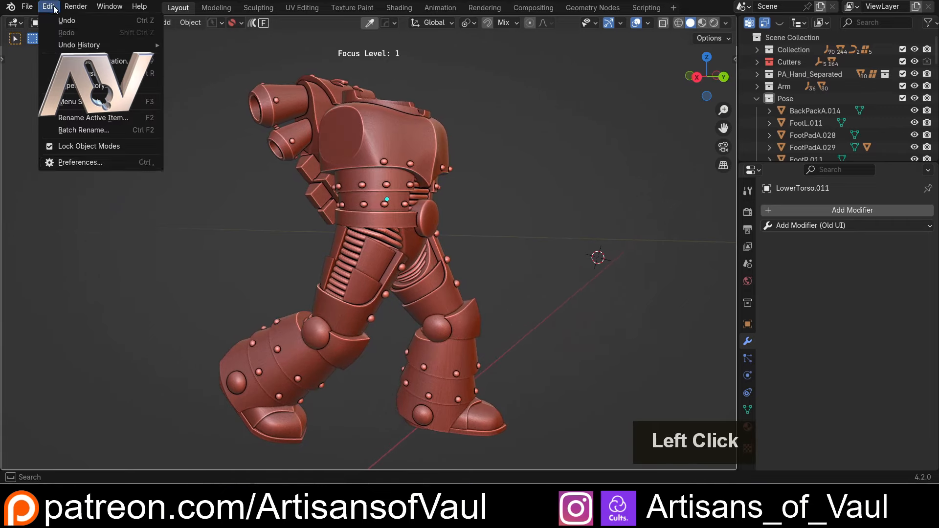
left_click(74, 163)
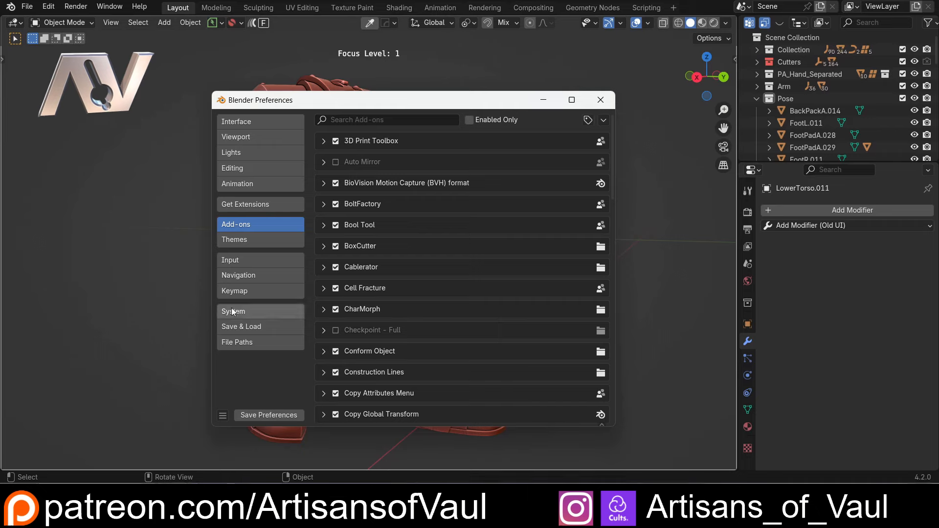
left_click(254, 207)
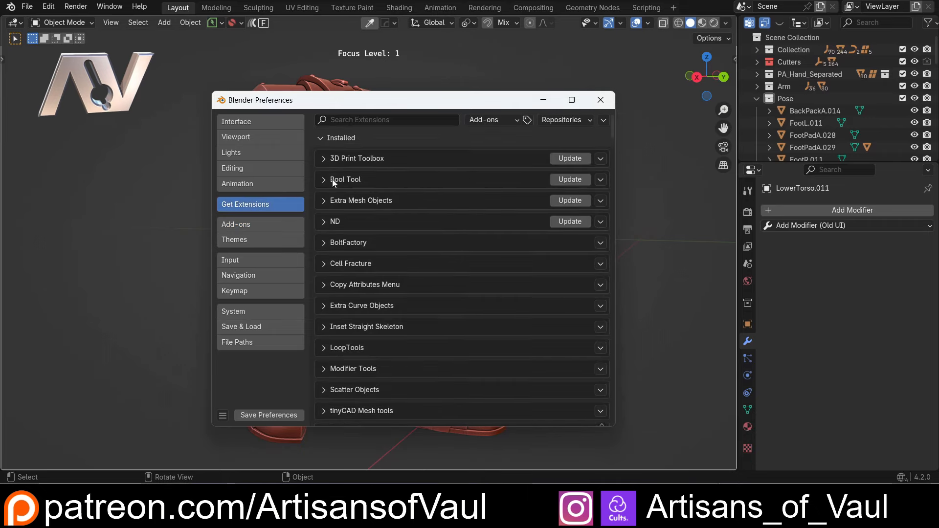
left_click(571, 179)
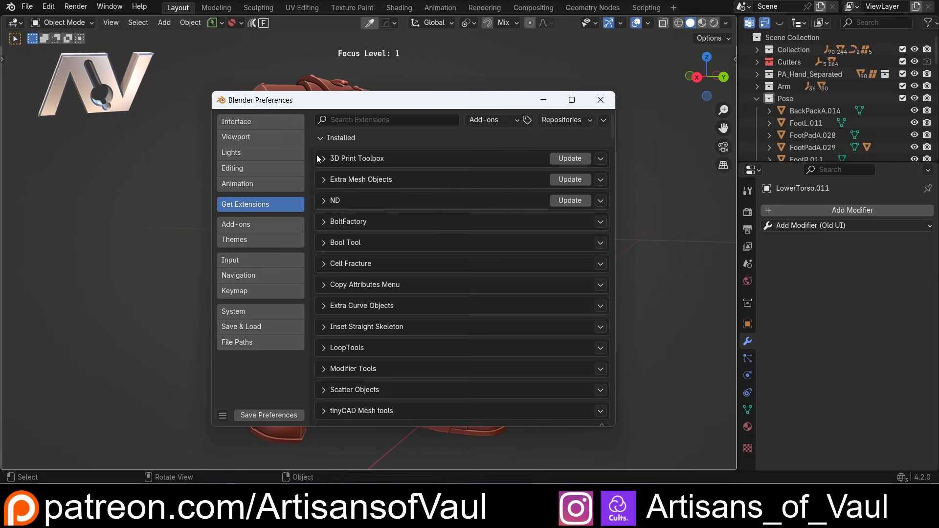
left_click(567, 158)
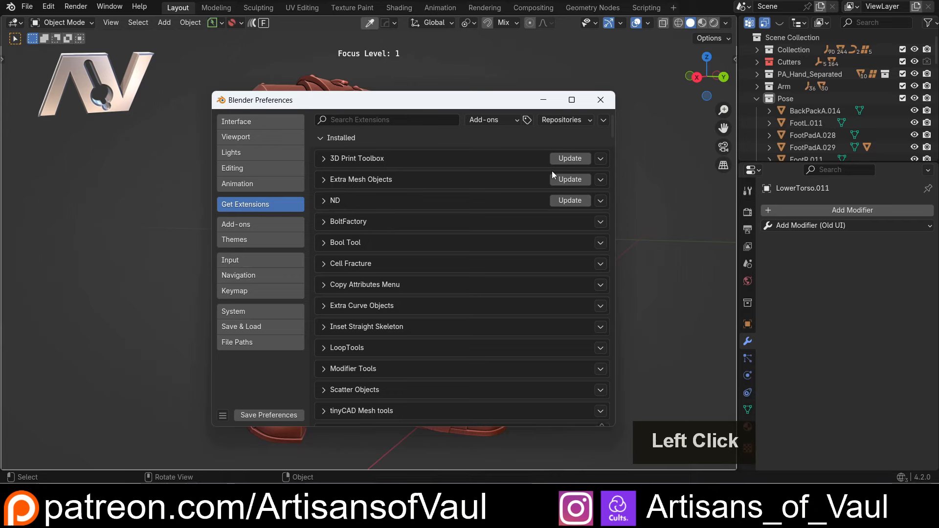
left_click(570, 158)
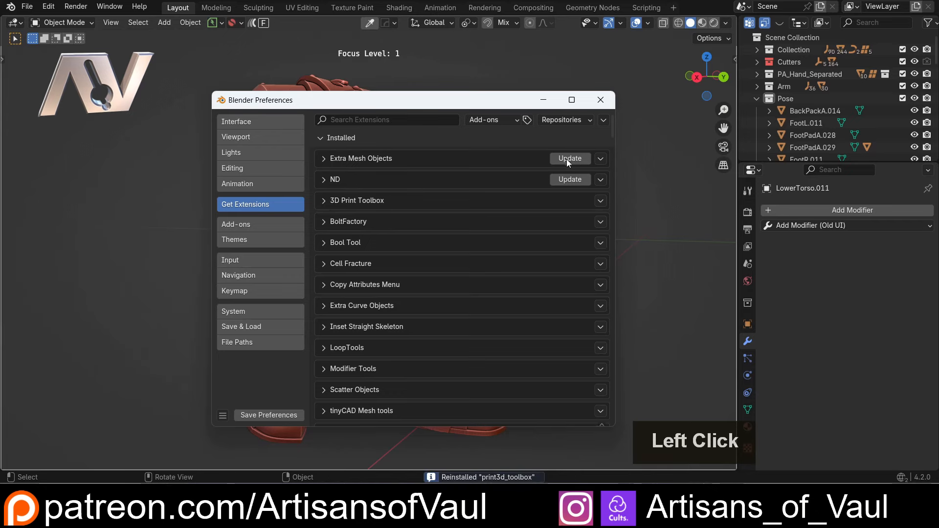
Check the Bool Tool entry in the installed add-ons list and close the preferences.
left_click(268, 224)
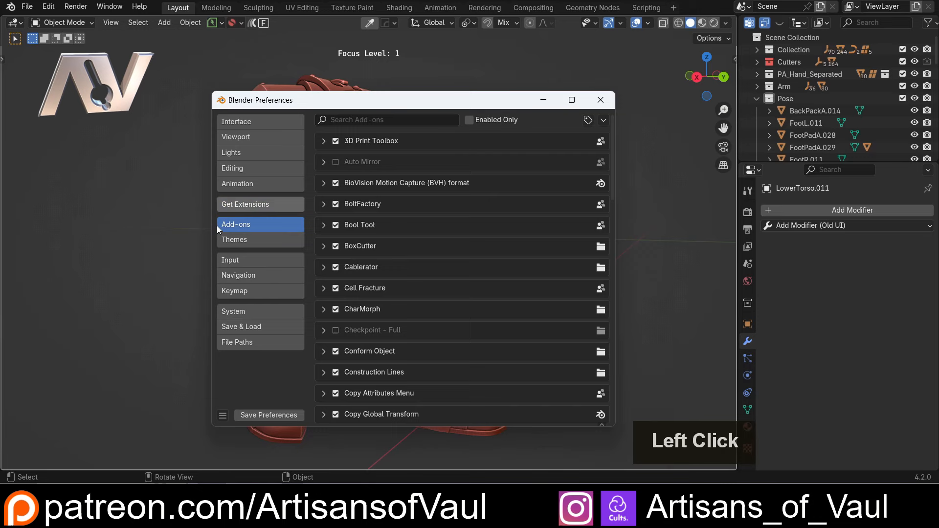
left_click(360, 117)
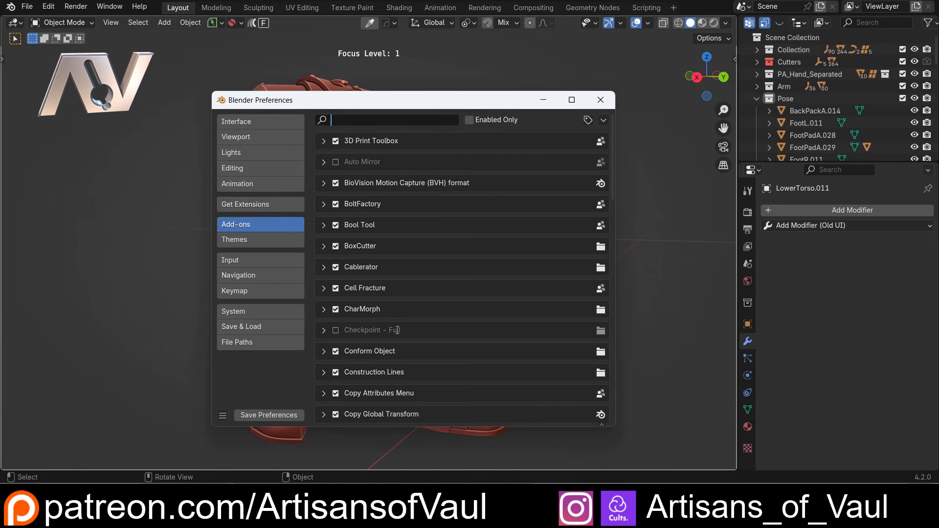
scroll(420, 291, "down", 2)
scroll(429, 285, "up", 2)
left_click(429, 284)
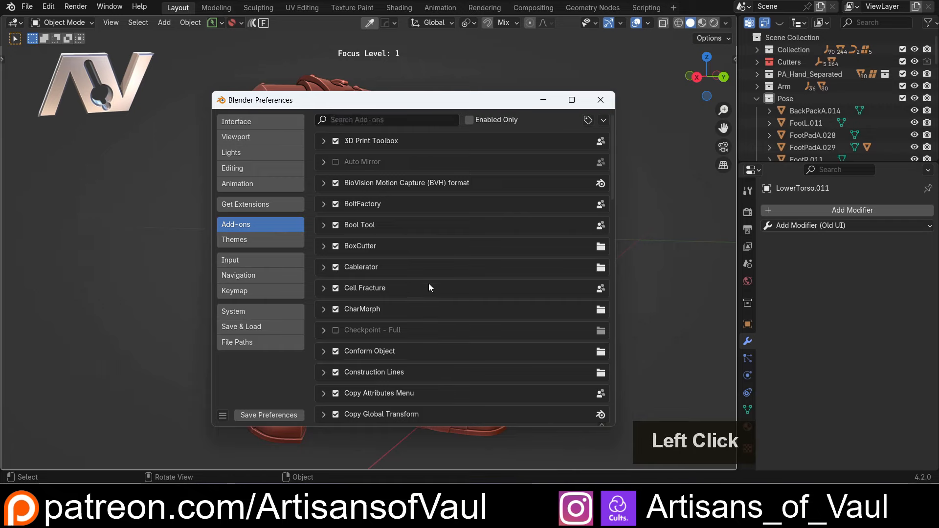
scroll(430, 285, "down", 2)
scroll(428, 284, "up", 2)
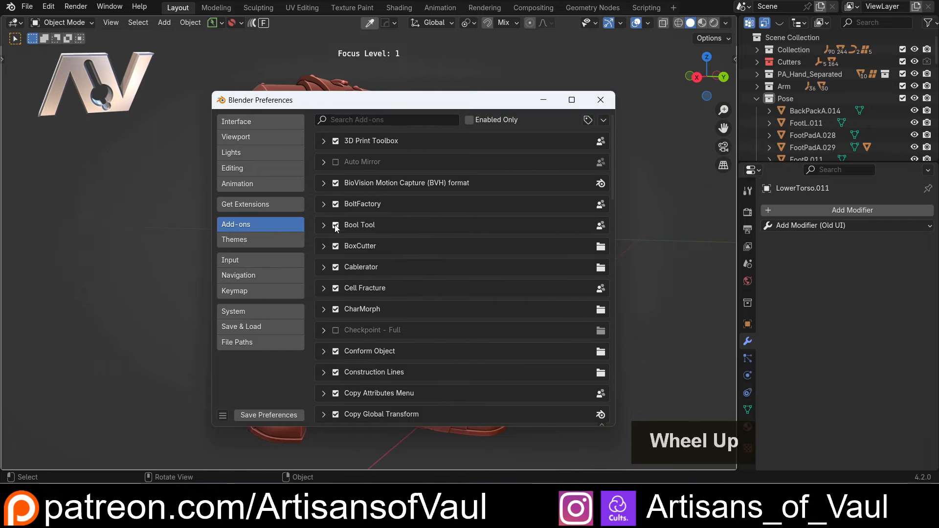
left_click(600, 100)
Try a non-destructive Boolean union of the raised foot's toe cap with its foot pad, and undo it.
middle_click_drag(397, 371, 420, 263)
scroll(417, 357, "up", 2)
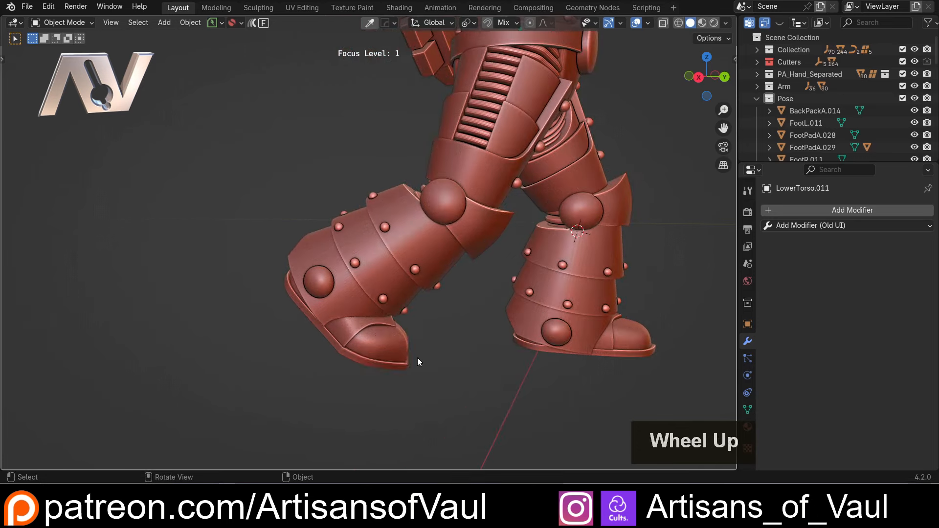
left_click(414, 362)
middle_click_drag(412, 395, 394, 267)
left_click(396, 260)
middle_click_drag(458, 272, 436, 281, "shift")
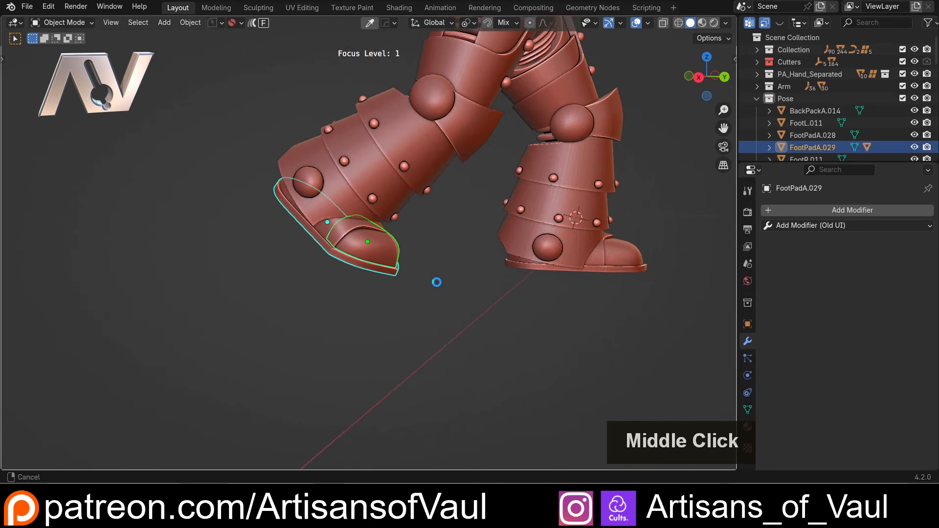
scroll(427, 274, "up", 1)
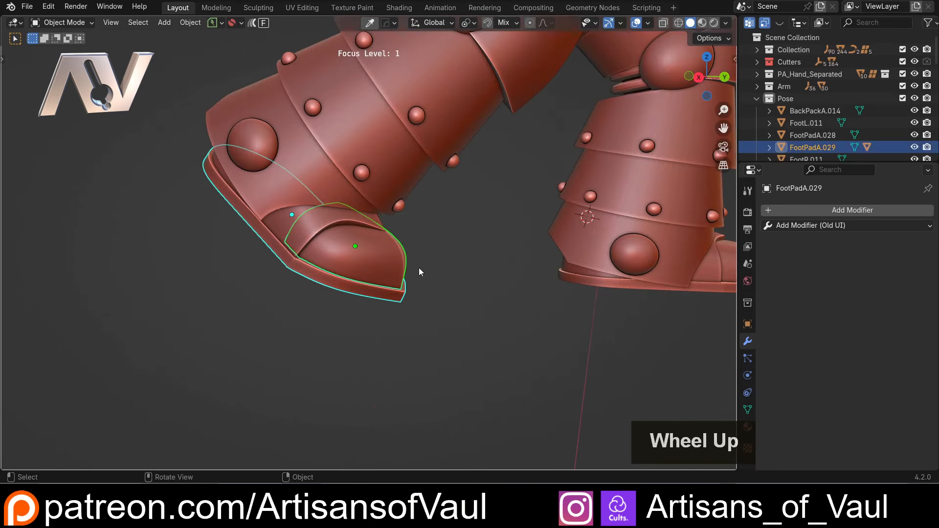
key("ctrl+KP_Add")
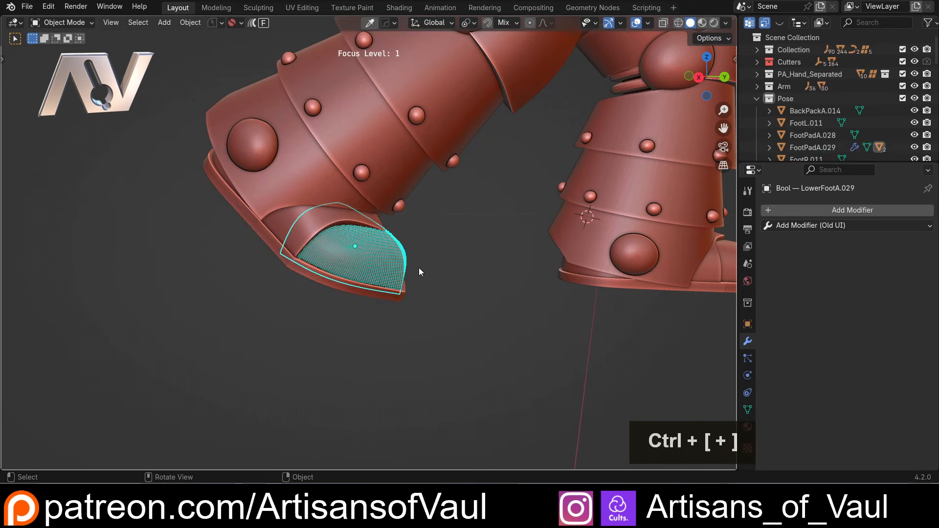
left_click(295, 280)
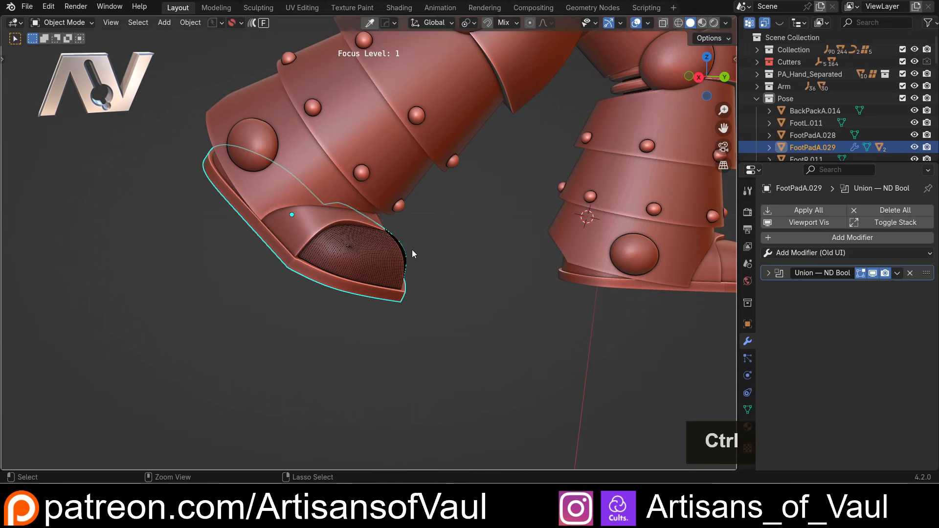
key("ctrl+z")
key("ctrl+z")
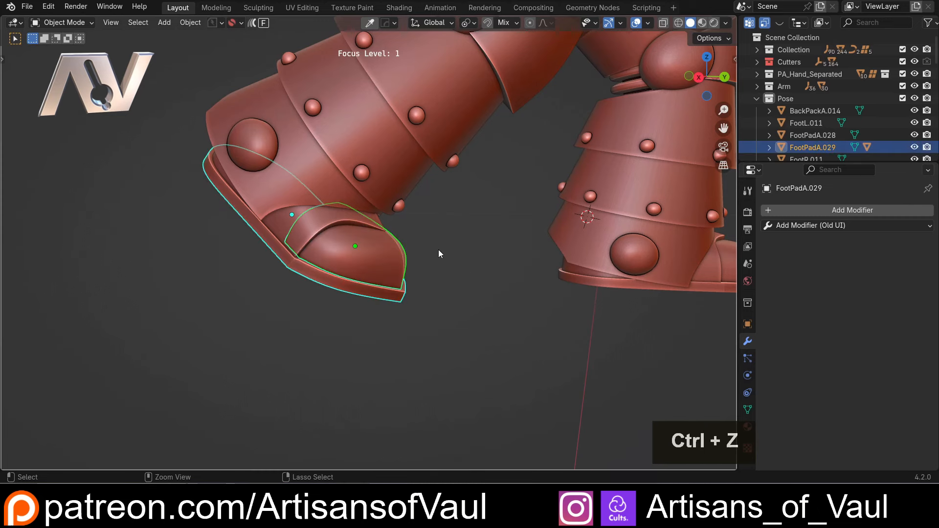
Merge the raised foot's toe cap into its foot pad with a directly applied Boolean union.
left_click(474, 231)
left_click(381, 246)
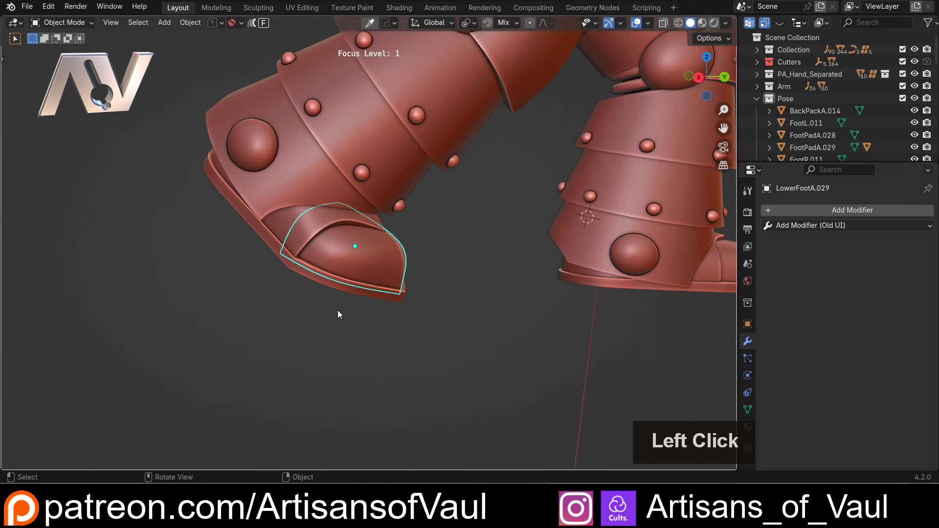
left_click(324, 284, "shift")
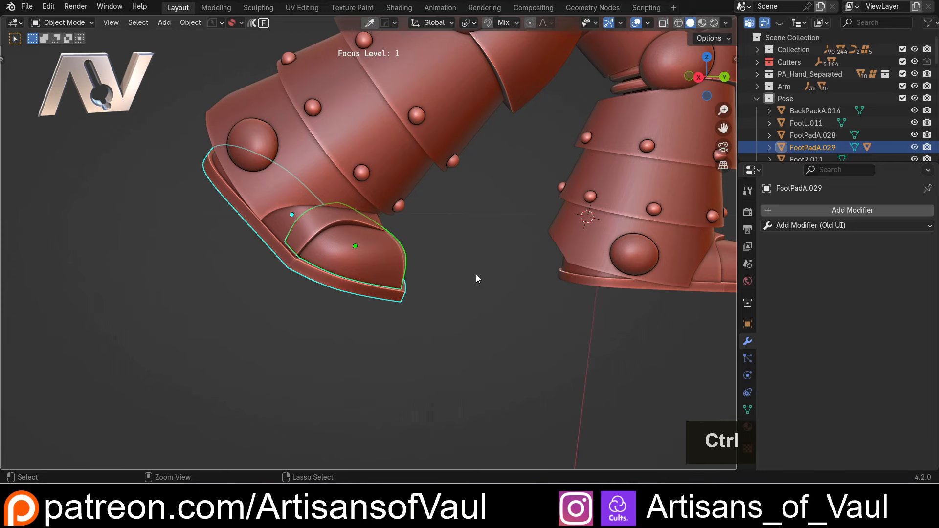
key("ctrl+shift+plus")
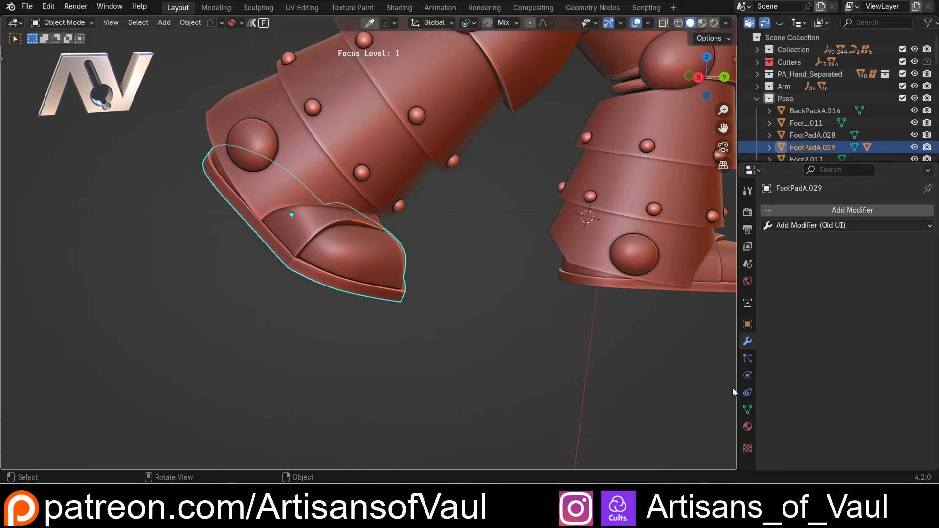
scroll(276, 291, "up", 2)
middle_click_drag(277, 291, 316, 279)
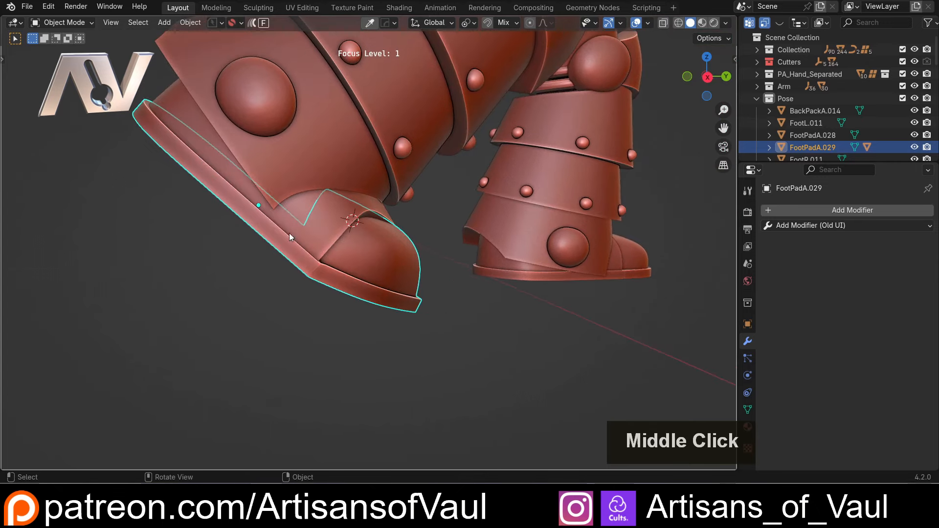
middle_click_drag(374, 290, 379, 225)
scroll(441, 247, "down", 2)
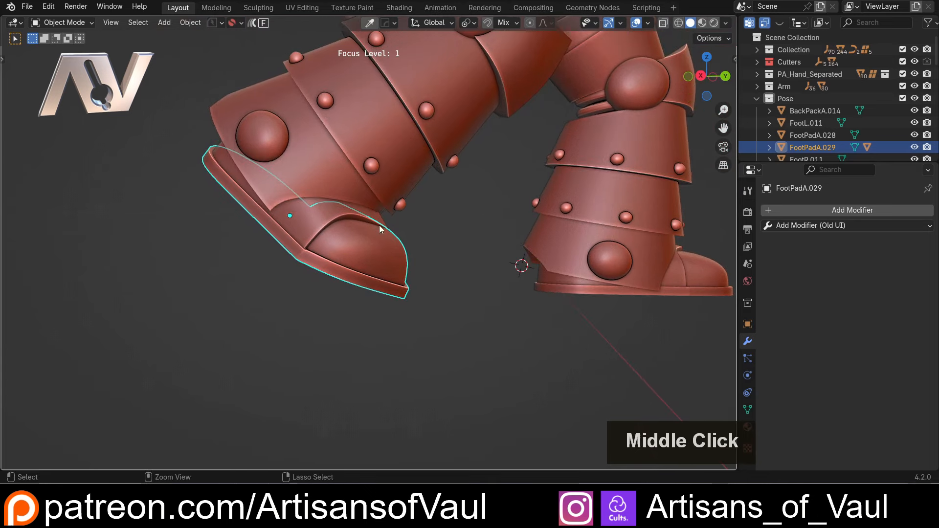
Undo the toe cap merge and try the same union as a non-destructive Boolean modifier on the raised foot's pad, undoing that too.
key("ctrl+z")
left_click(470, 221)
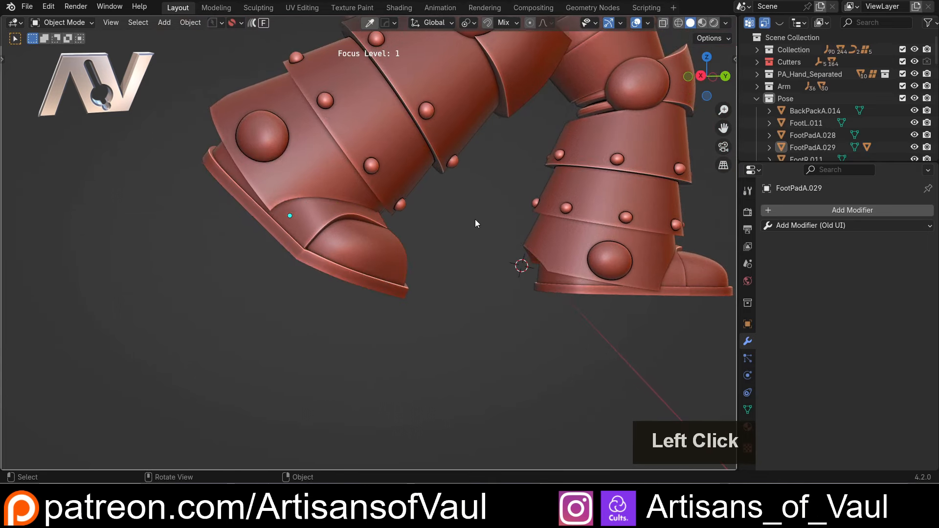
left_click(373, 253)
key("ctrl+KP_Add")
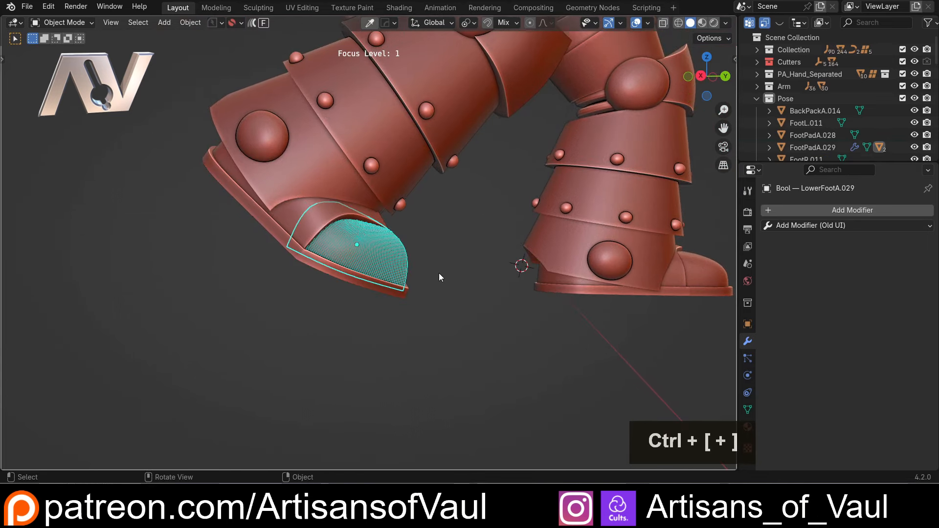
left_click(362, 261)
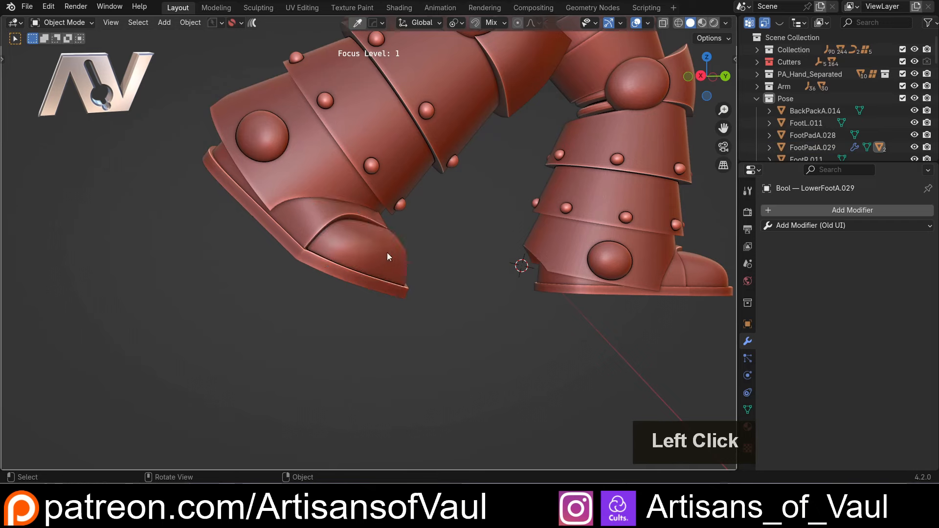
left_click(897, 274)
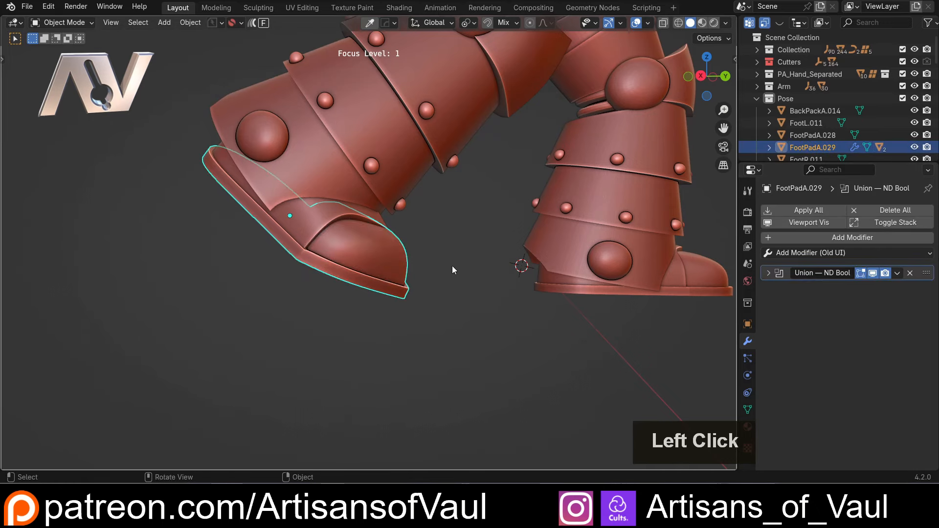
key("ctrl+z")
key("ctrl+z")
Examine the posed figure's legs and the raised leg's thigh armour as a separate part.
scroll(445, 236, "down", 2)
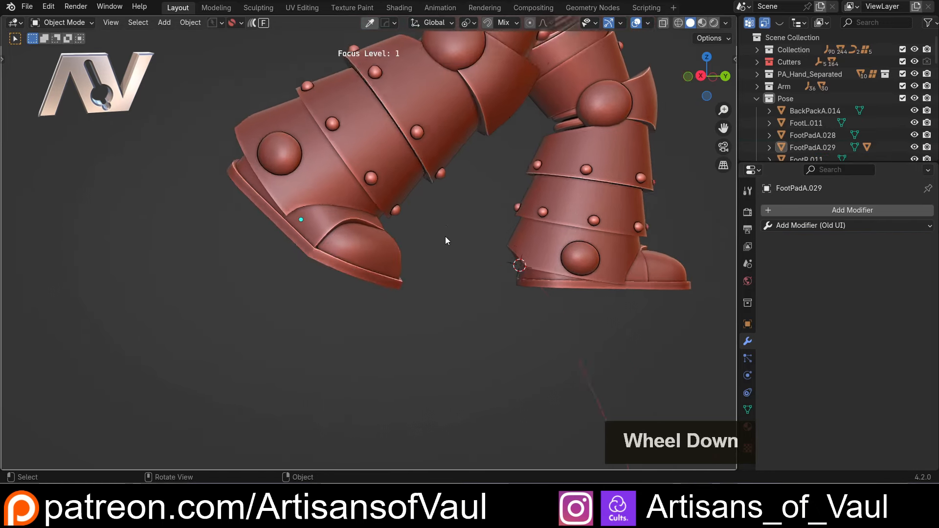
middle_click_drag(445, 236, 365, 300, "shift")
scroll(406, 185, "down", 2)
middle_click_drag(406, 186, 410, 292, "shift")
scroll(355, 365, "up", 4)
scroll(445, 129, "down", 4)
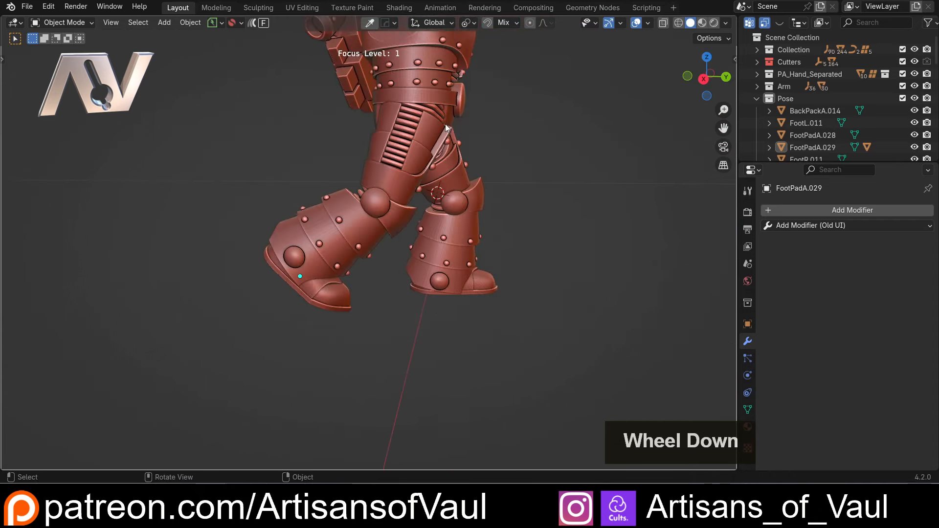
double_click(414, 161)
left_click(398, 251)
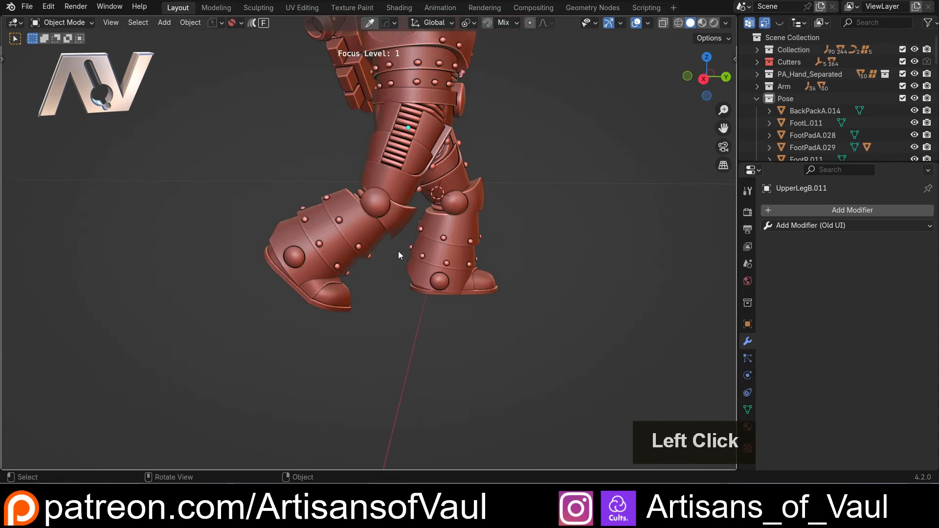
Colour the raised leg's shin armour green, its knee pad yellow and its thigh armour teal.
scroll(446, 250, "up", 2)
middle_click_drag(445, 250, 519, 189)
scroll(382, 305, "up", 2)
scroll(414, 225, "up", 2)
scroll(446, 245, "down", 2)
middle_click_drag(484, 217, 387, 288, "shift")
middle_click_drag(464, 204, 373, 216)
middle_click_drag(372, 212, 404, 305)
scroll(431, 306, "up", 2)
left_click(415, 252)
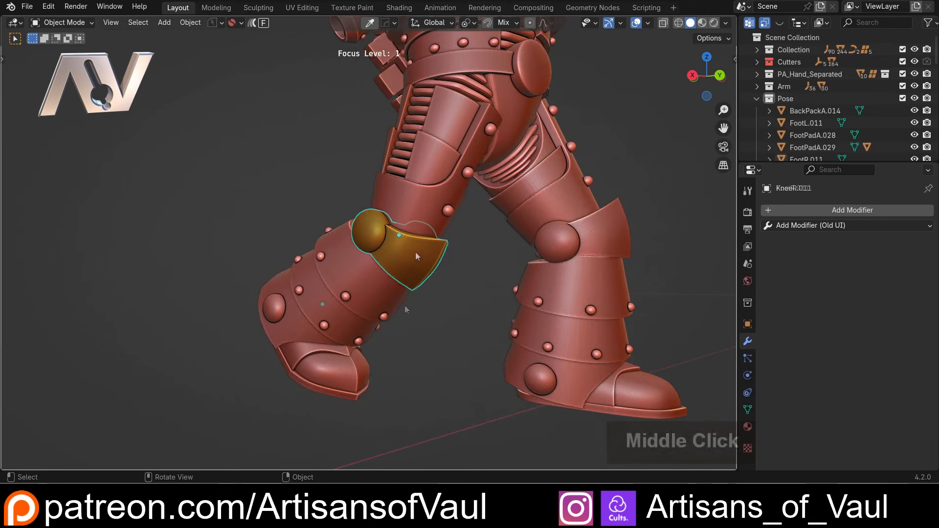
left_click(429, 196, "shift")
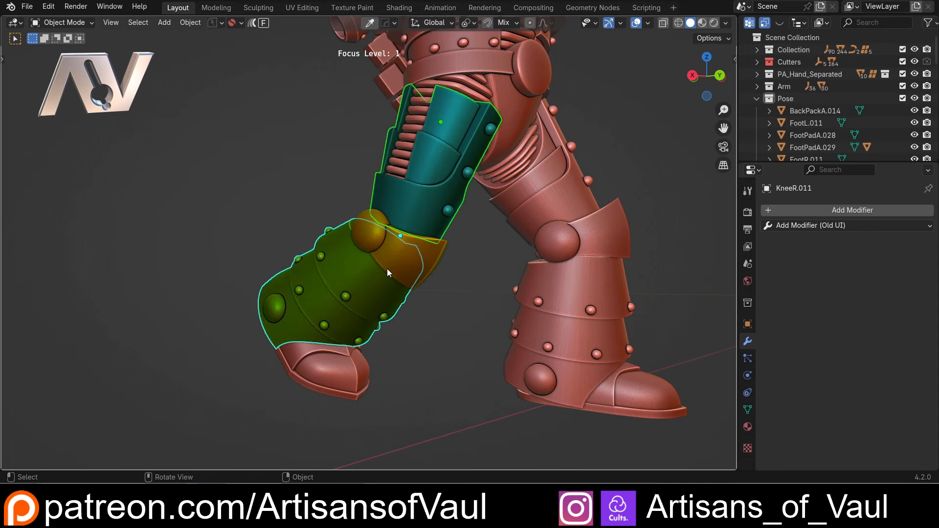
left_click(476, 264)
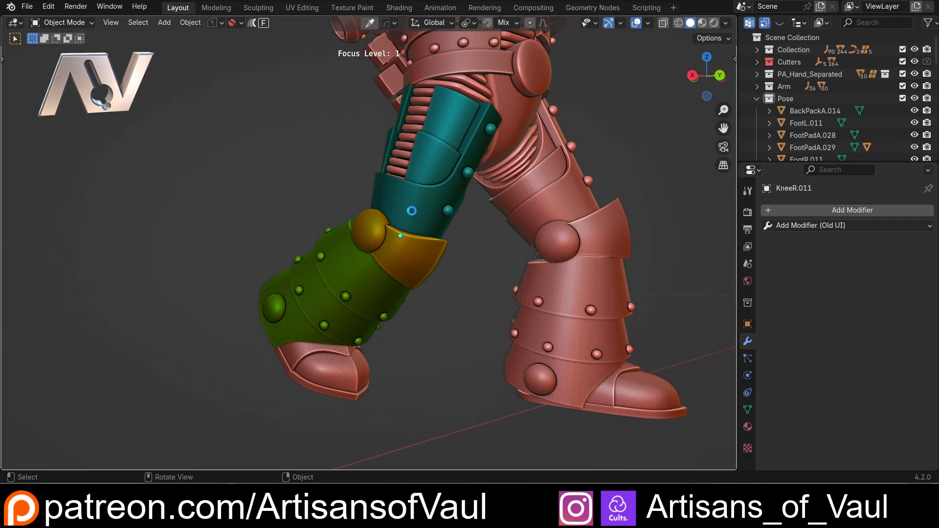
scroll(401, 285, "up", 1)
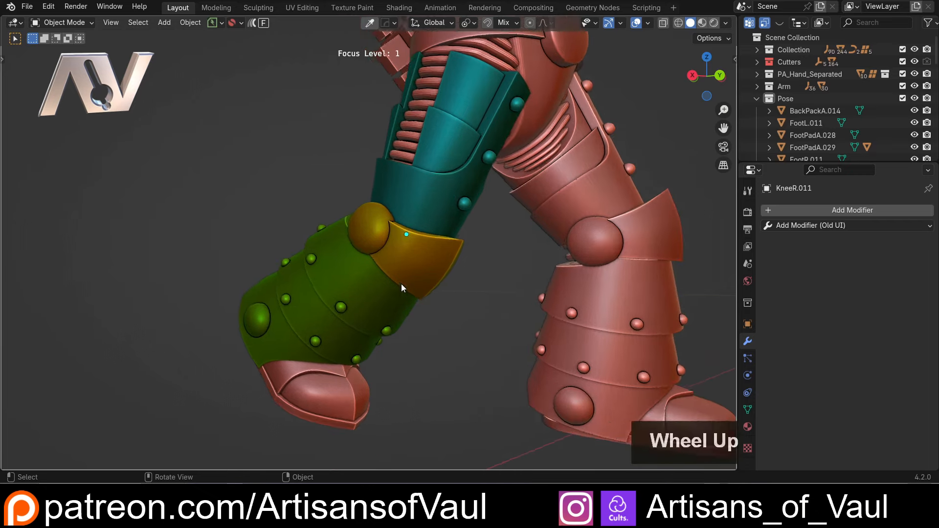
mouse_move(402, 285)
middle_mouse_down()
mouse_move(452, 306)
mouse_move(399, 299)
middle_mouse_up()
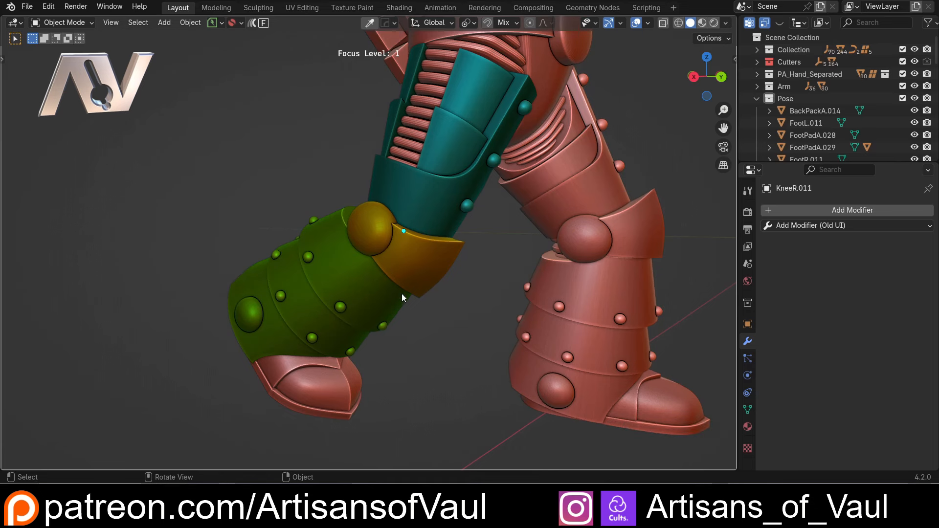
scroll(452, 303, "up", 2)
middle_click_drag(458, 325, 459, 321)
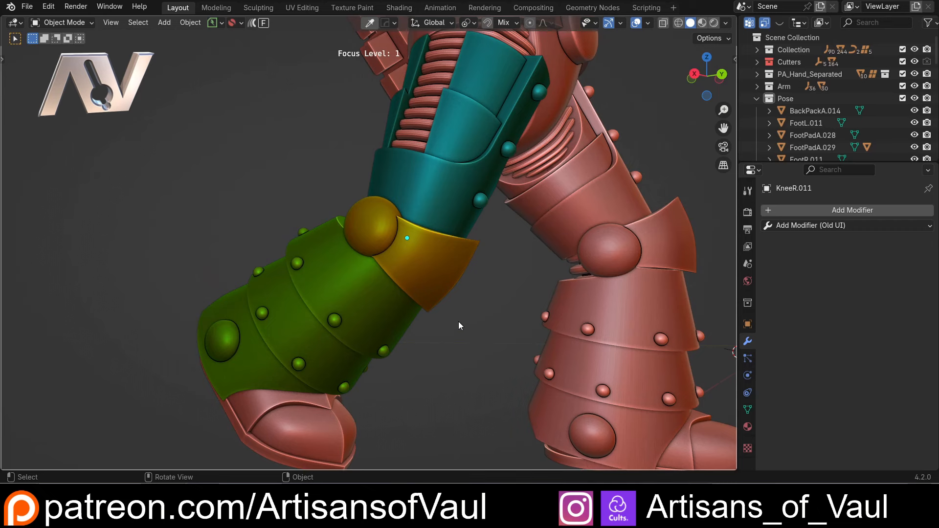
Try a Boolean union of the green shin armour into the yellow knee pad, and undo it.
left_click(354, 299)
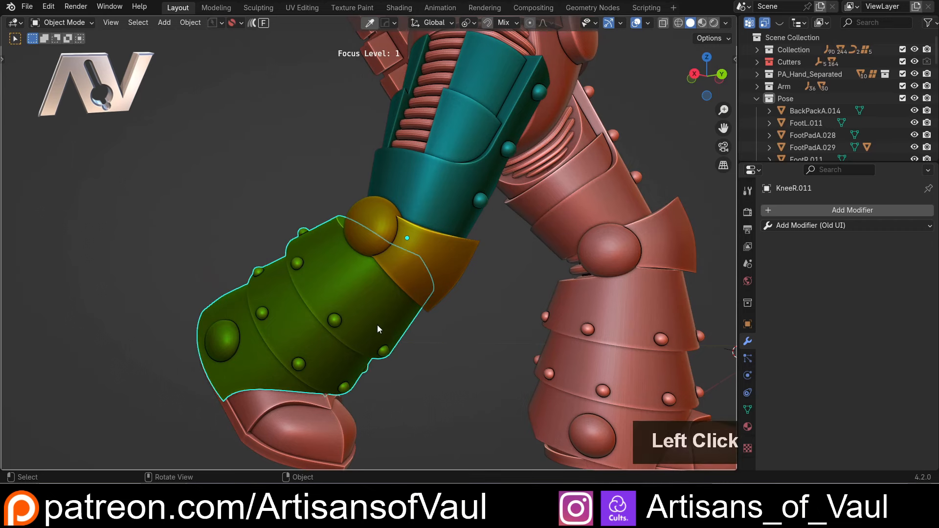
left_click(455, 262, "shift")
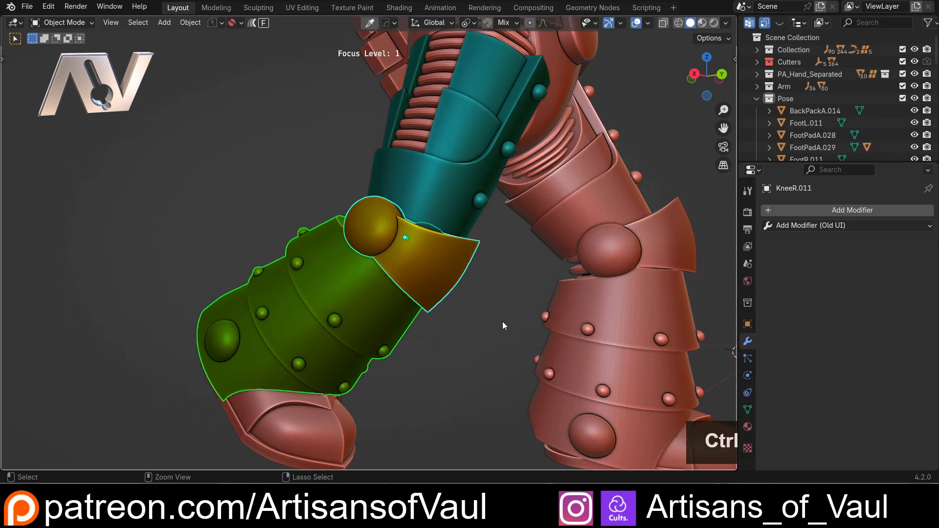
key("ctrl+shift+KP_Add")
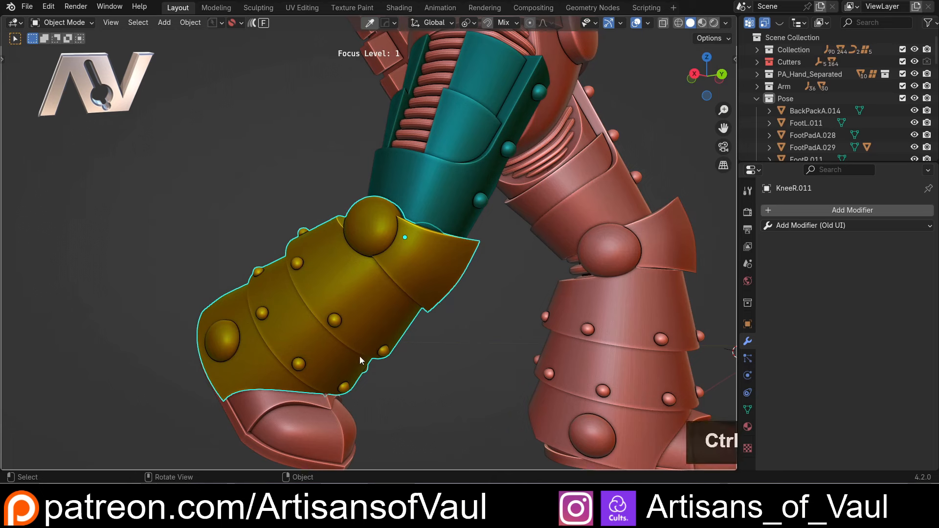
key("ctrl+z")
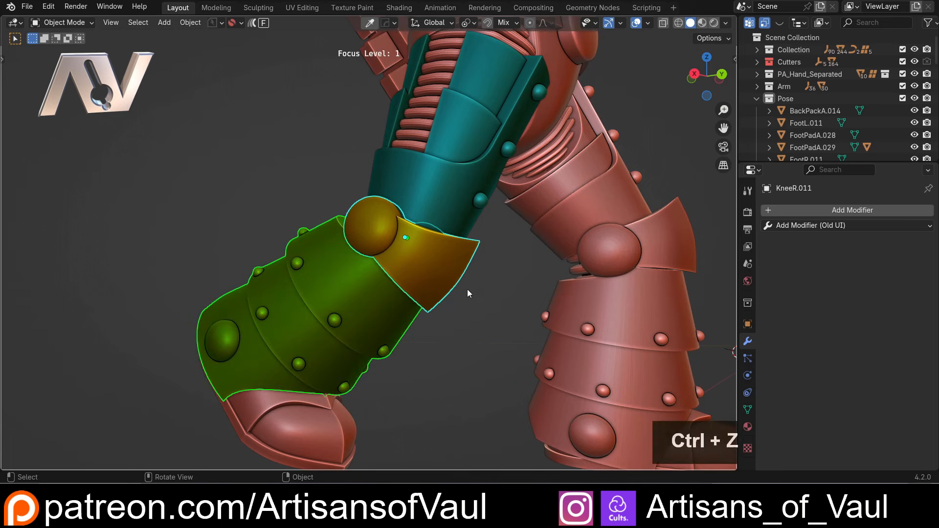
Try merging the thigh and shin armour into the knee pad with Boolean unions, and undo the unions and the part colours.
left_click(461, 191)
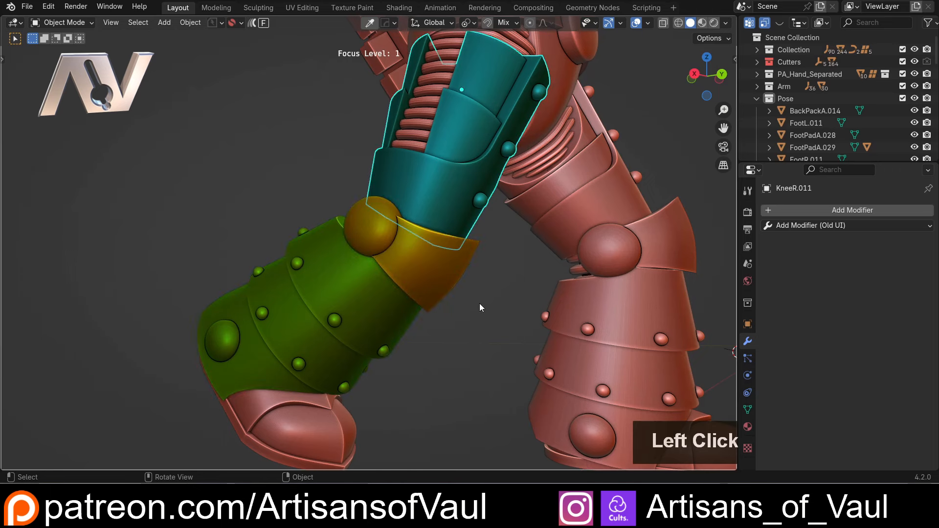
left_click(451, 269, "shift")
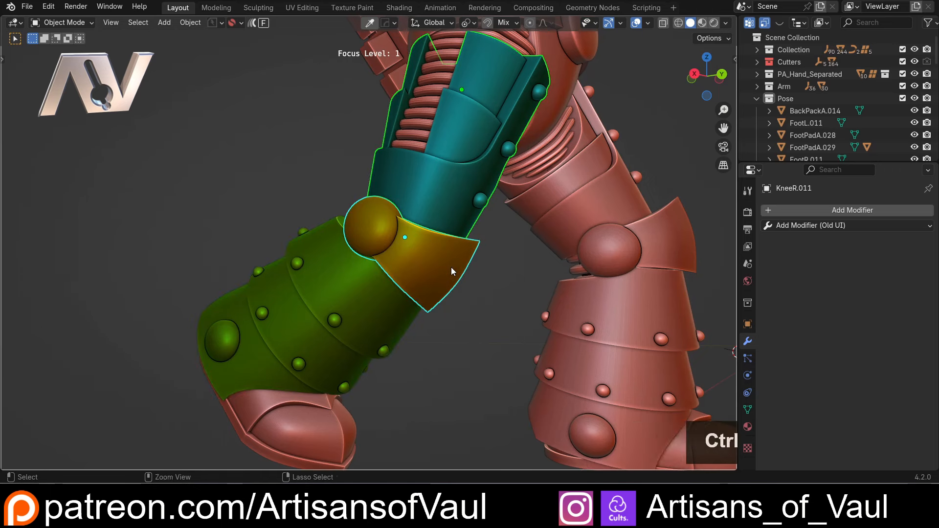
key("ctrl+shift+KP_Add")
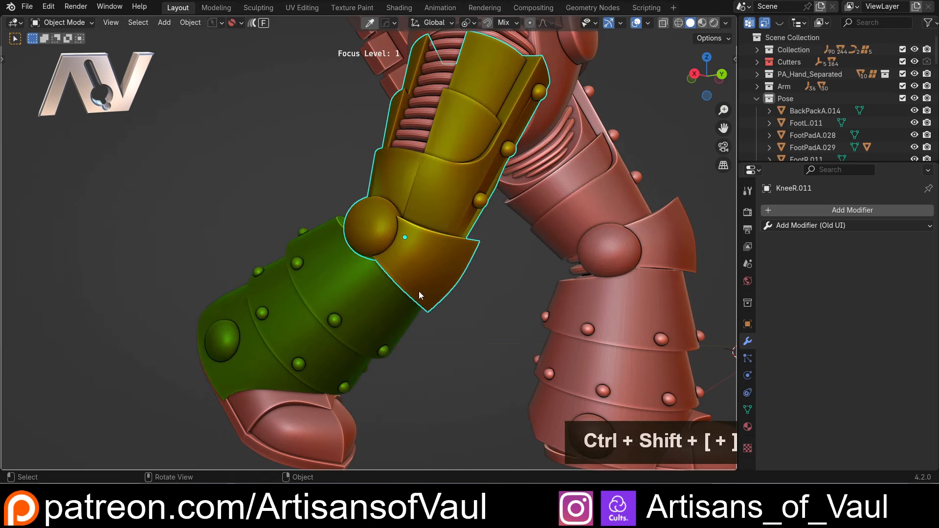
left_click(459, 322)
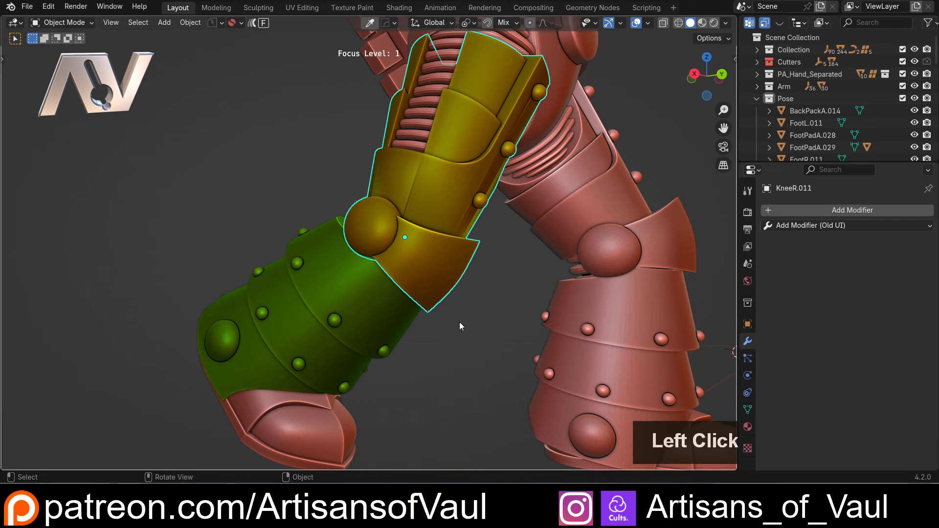
left_click(335, 314)
key("ctrl+z")
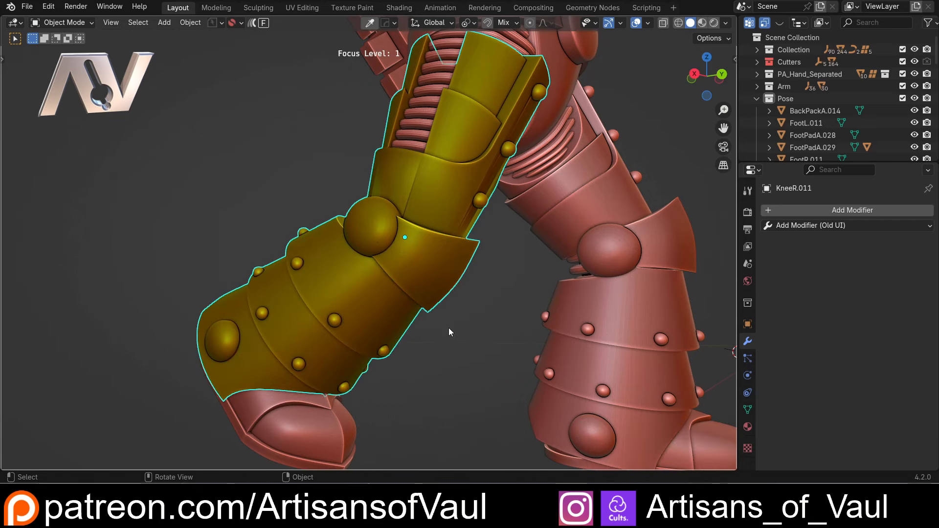
key("ctrl+z")
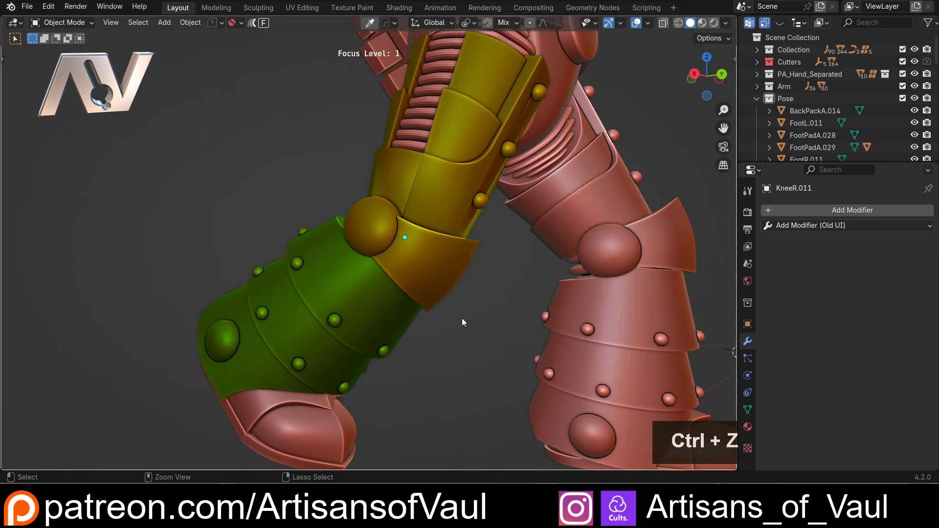
key("ctrl+z")
key("ctrl+z")
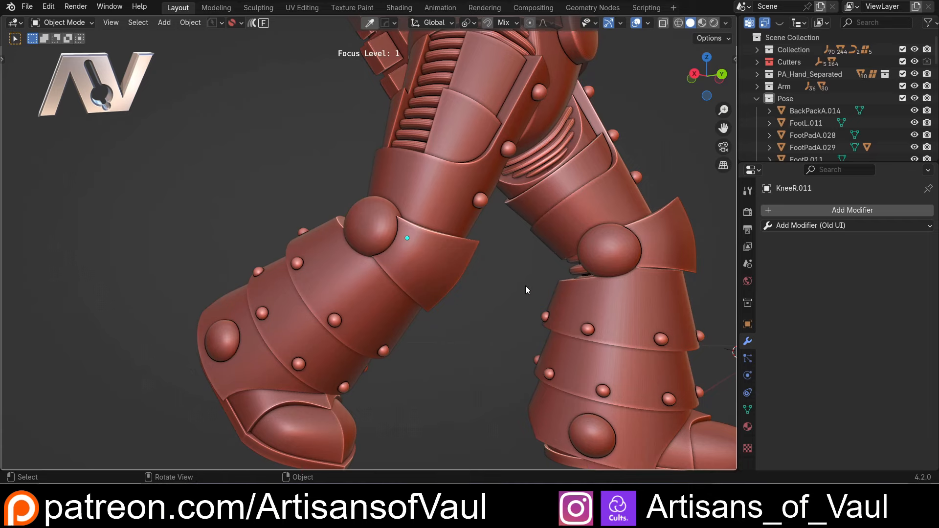
Examine the whole posed figure from the front and side, checking how the leg armour parts meet.
scroll(525, 286, "down", 2)
middle_click_drag(521, 275, 328, 323)
scroll(385, 326, "down", 2)
middle_click_drag(396, 315, 362, 308, "shift")
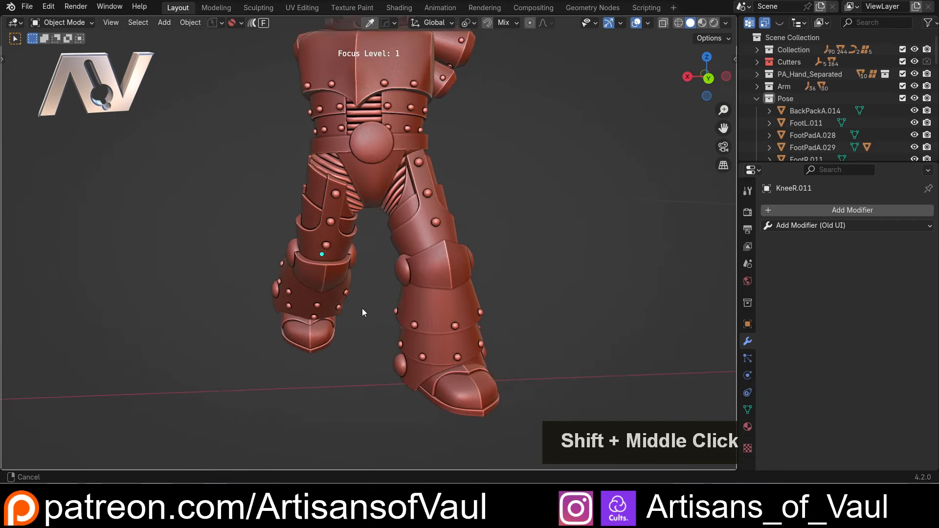
scroll(374, 305, "up", 2)
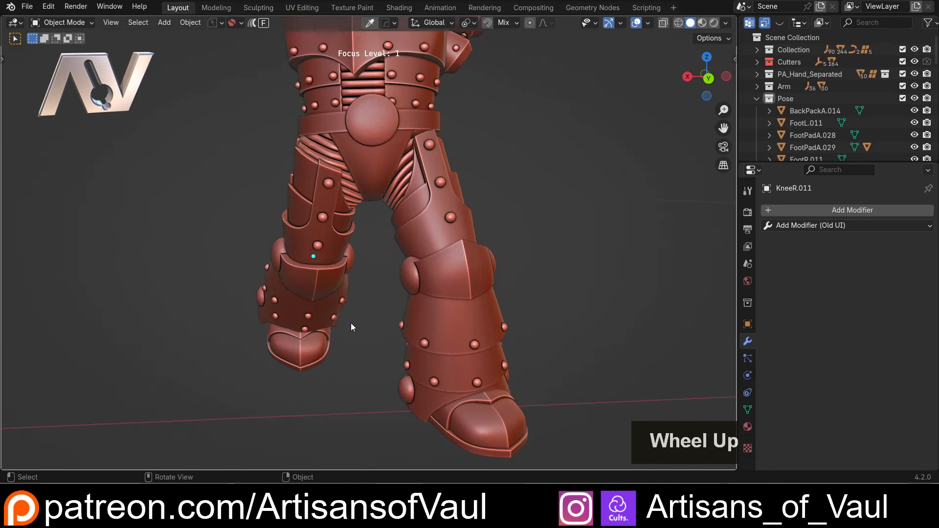
middle_click_drag(369, 328, 399, 293)
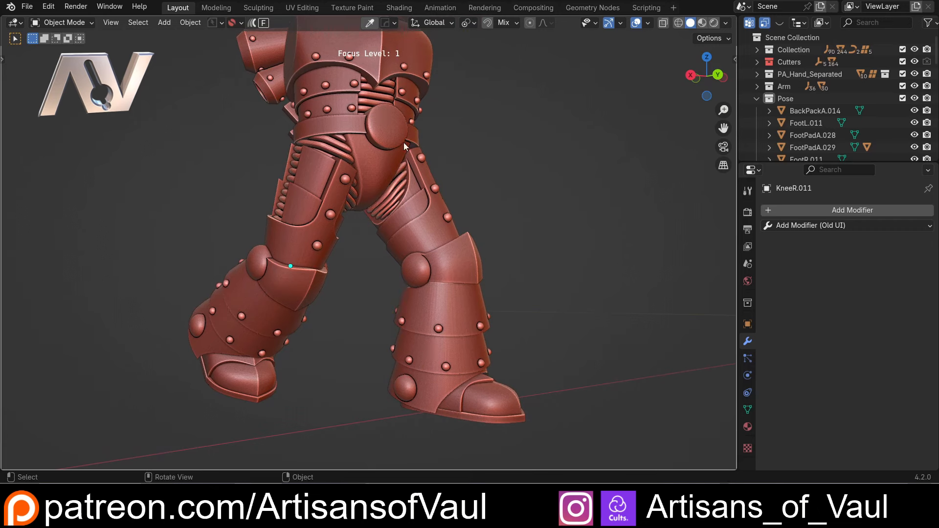
scroll(387, 185, "down", 3)
middle_click_drag(387, 186, 414, 176)
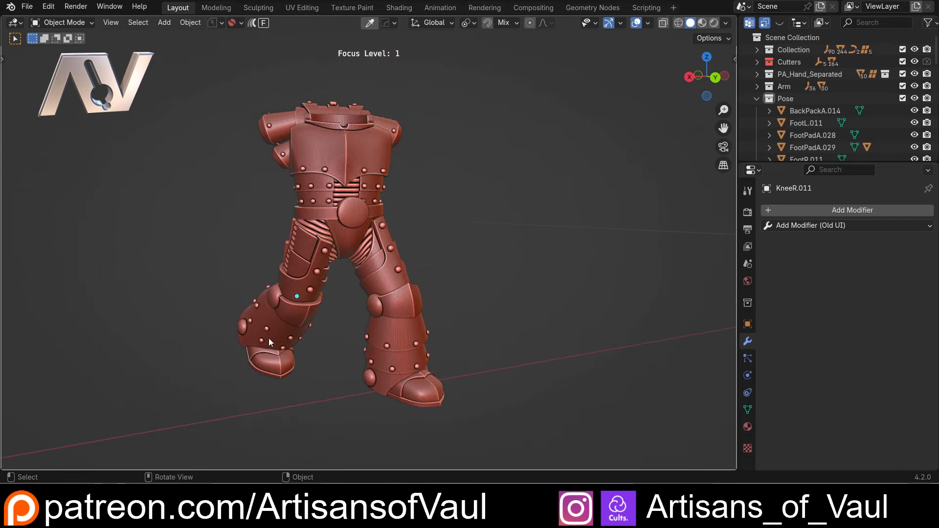
middle_click_drag(272, 325, 309, 313)
scroll(310, 314, "up", 5)
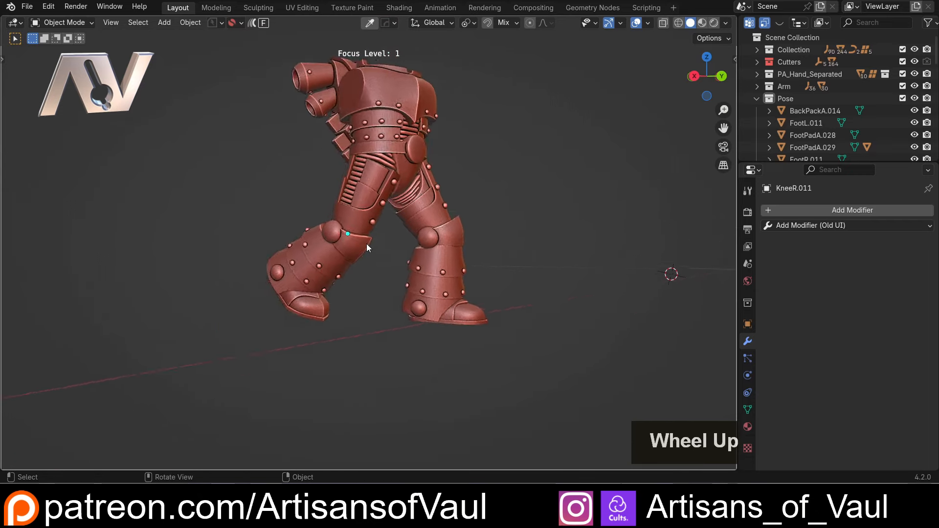
middle_click_drag(292, 237, 348, 259)
scroll(325, 274, "up", 2)
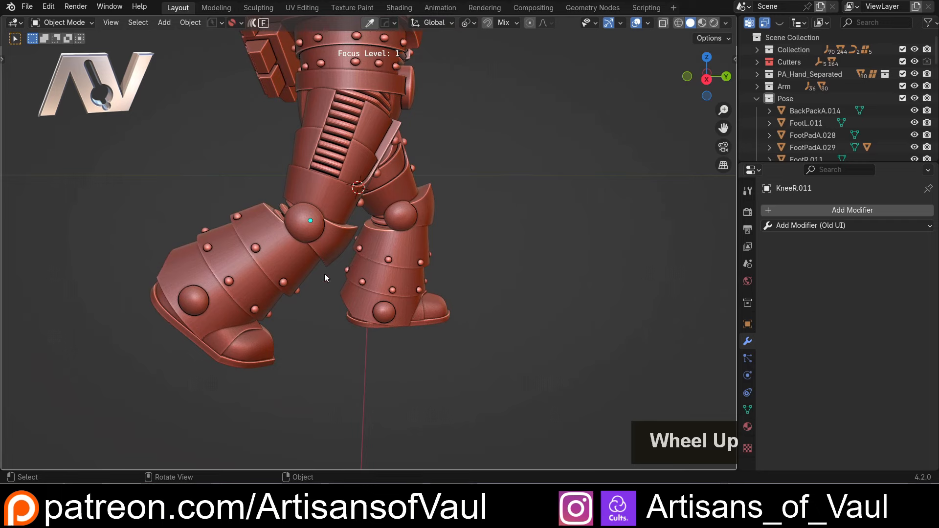
Merge the raised foot's toe cap into its foot pad with a Boolean union.
scroll(406, 228, "up", 4)
middle_click_drag(292, 304, 438, 181, "shift")
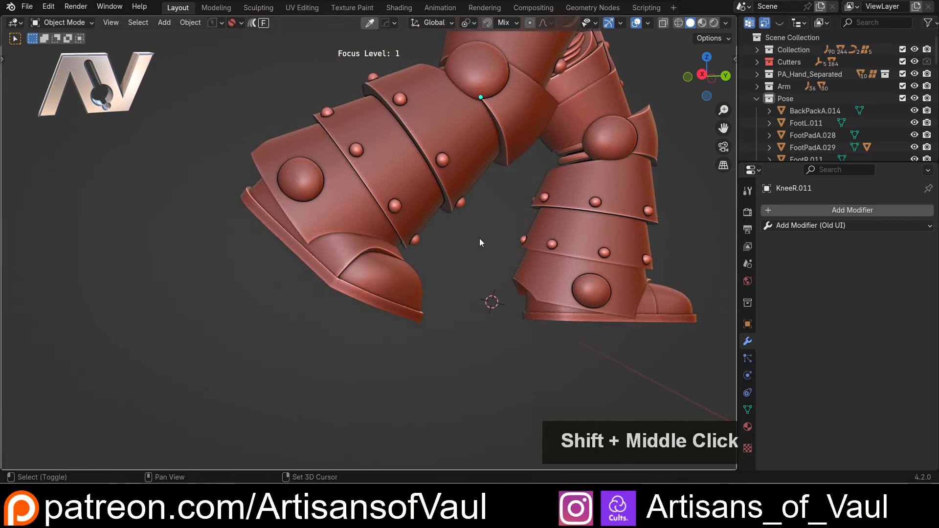
middle_click_drag(479, 239, 380, 314, "shift")
left_click(306, 345)
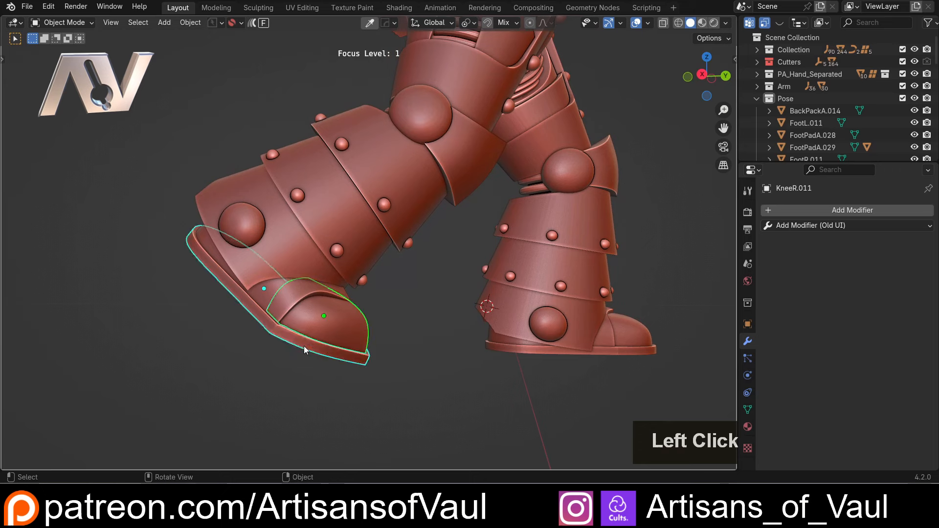
left_click(266, 323)
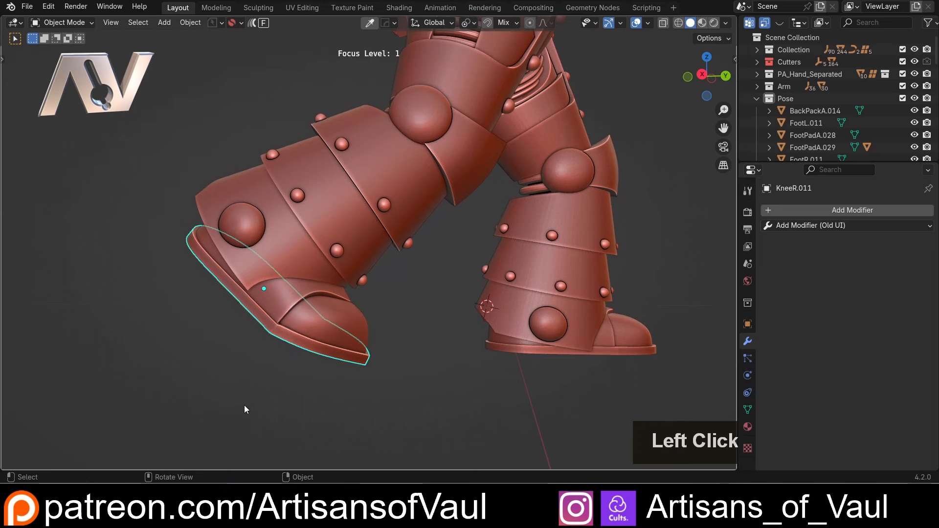
left_click(308, 328)
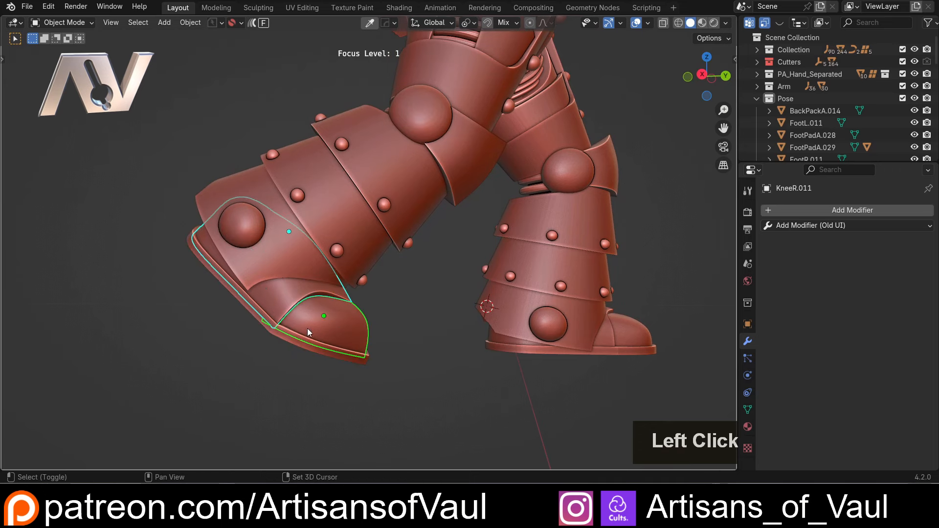
left_click(335, 333)
left_click(335, 338)
left_click(262, 297, "shift")
middle_click_drag(417, 337, 404, 337)
scroll(404, 337, "up", 2)
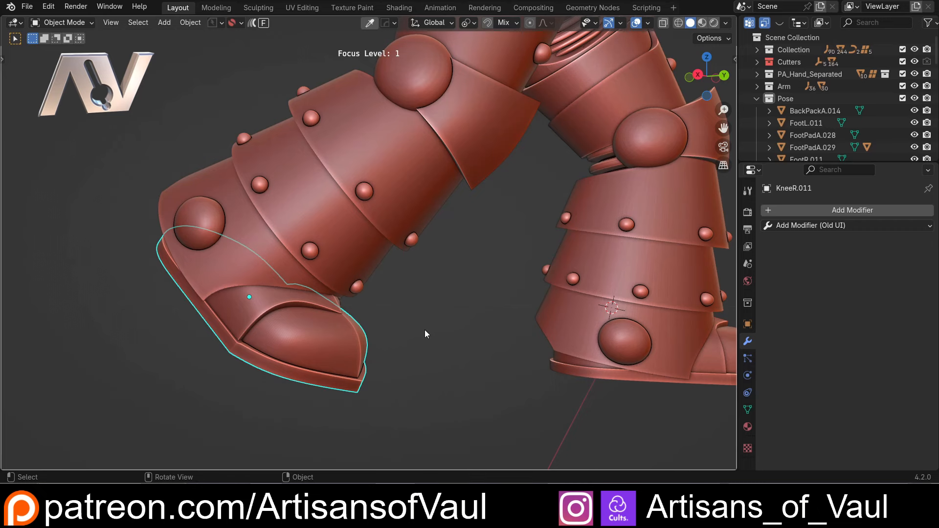
Merge the raised foot's combined foot pad and toe cap into the main foot piece with a Boolean union.
left_click(425, 329)
left_click(243, 301)
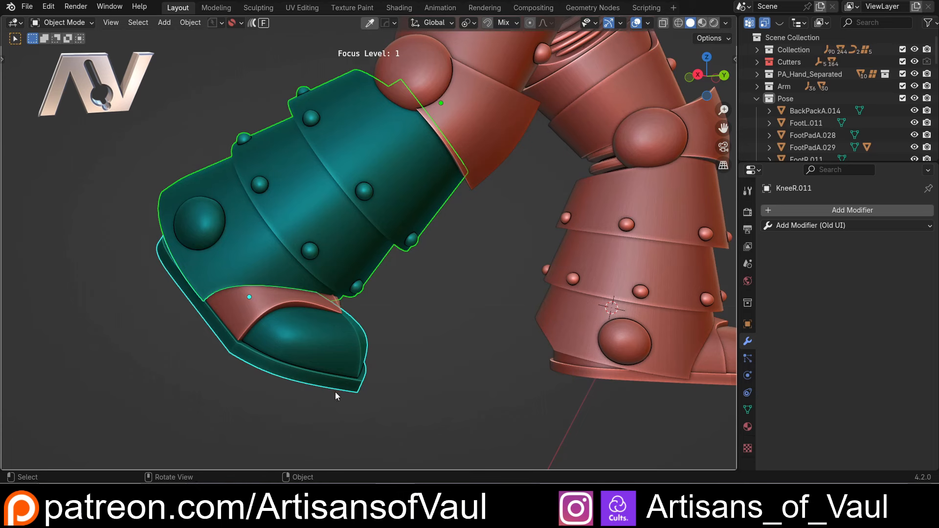
left_click(268, 301)
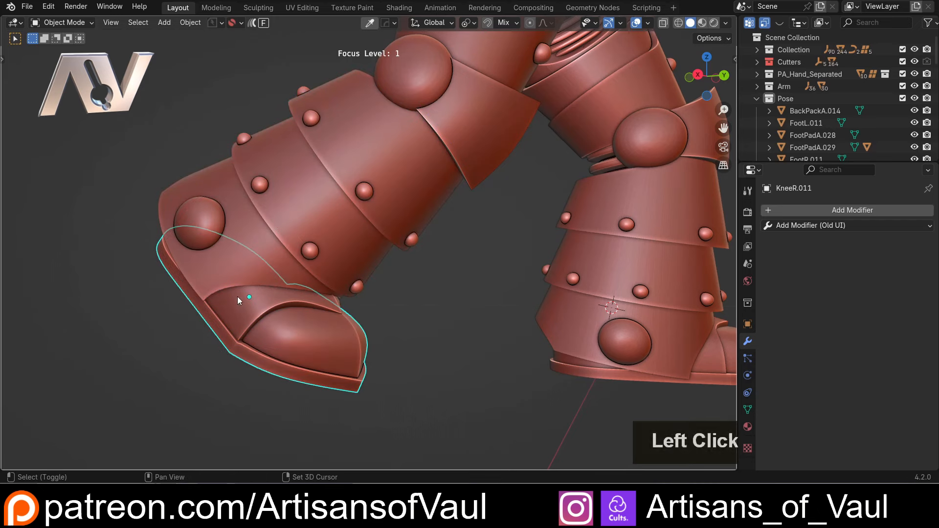
left_click(260, 299)
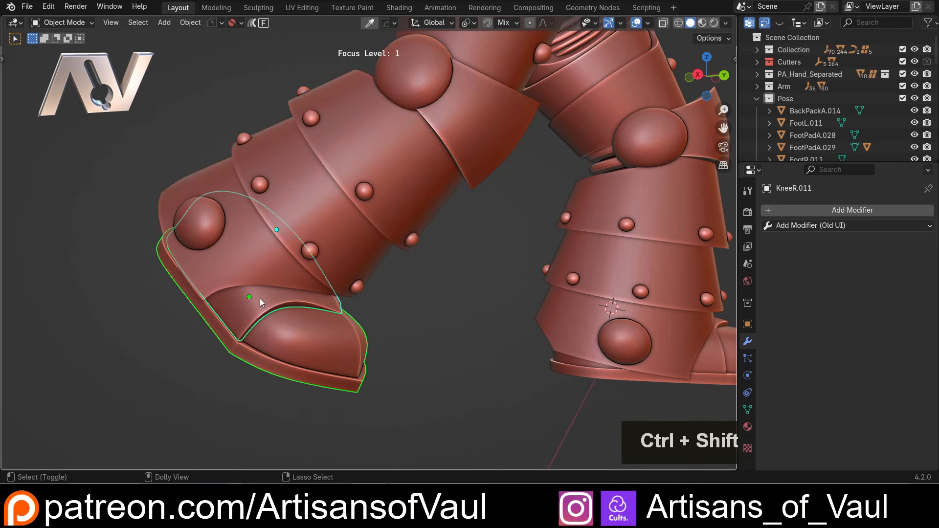
key("ctrl+shift+plus")
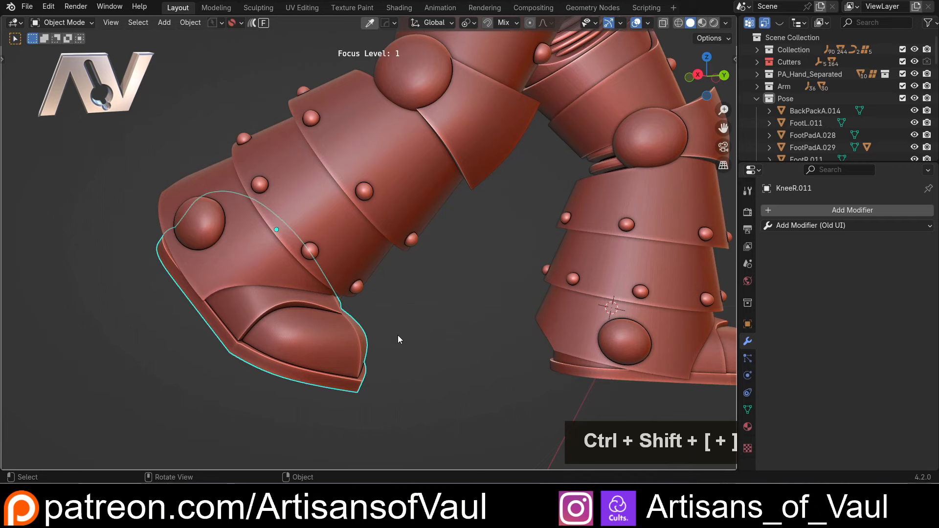
middle_click_drag(398, 335, 254, 371)
left_click(255, 371)
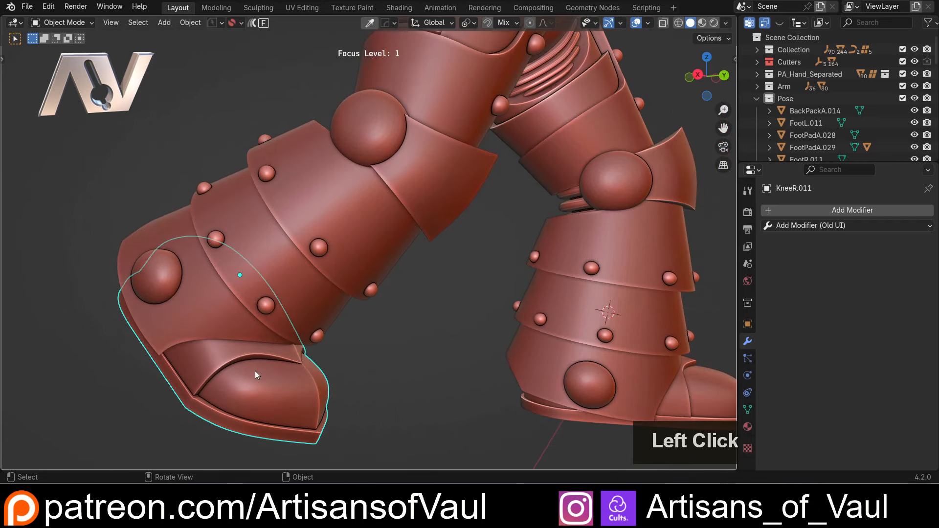
Merge the whole raised foot into the shin armour above it with a Boolean union.
left_click(362, 241)
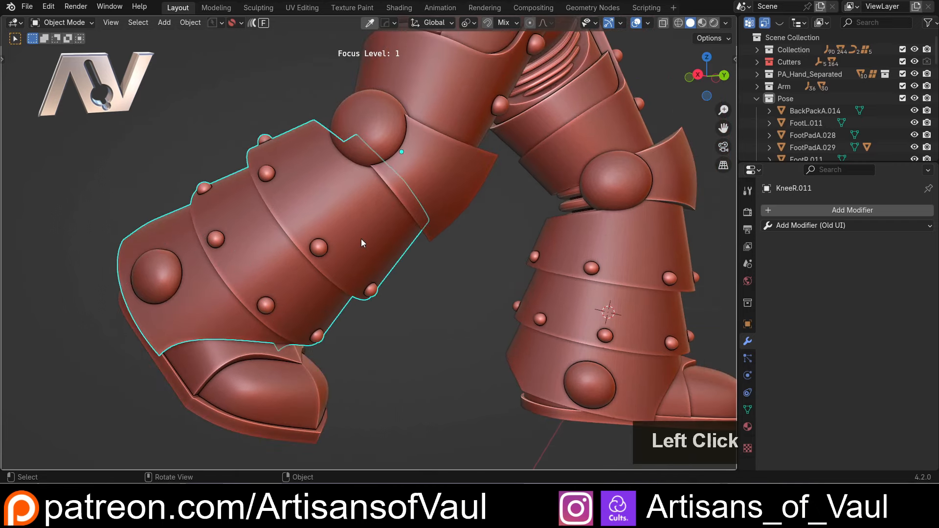
left_click(431, 178)
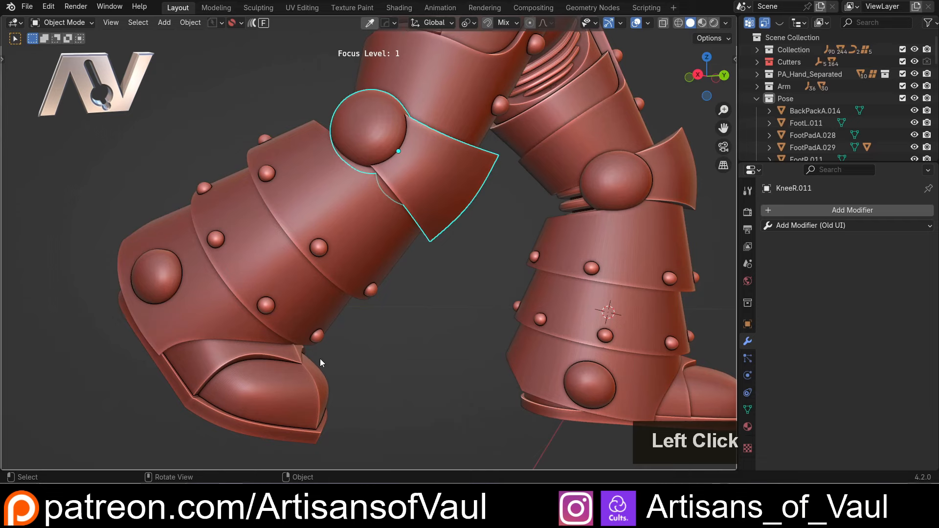
mouse_move(320, 359)
middle_mouse_down()
mouse_move(331, 359)
mouse_move(329, 370)
middle_mouse_up()
left_click(310, 376)
left_click(305, 267, "shift")
key("ctrl+shift+KP_Add")
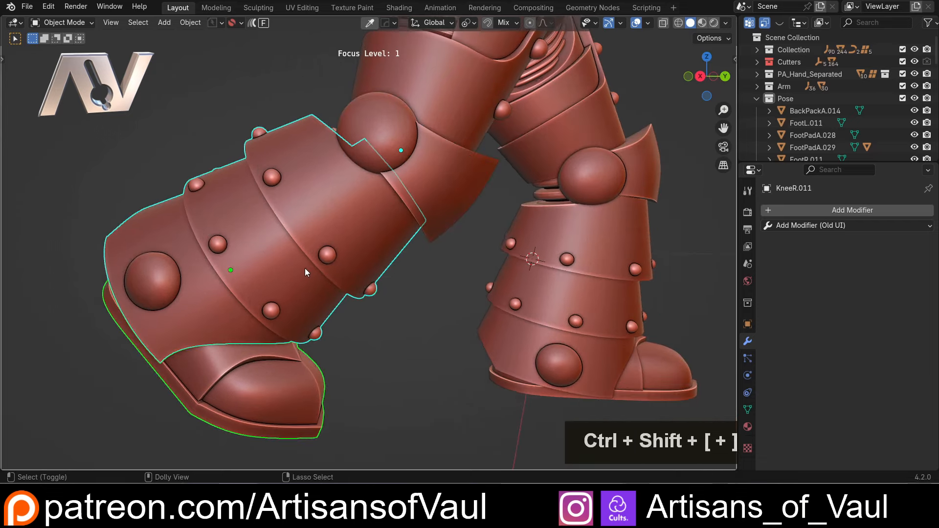
key("ctrl+j")
Examine how the raised leg's knee pad, ribbed knee cable, thigh armour and shin armour meet around the knee.
middle_click_drag(313, 284, 343, 162)
left_click(343, 250)
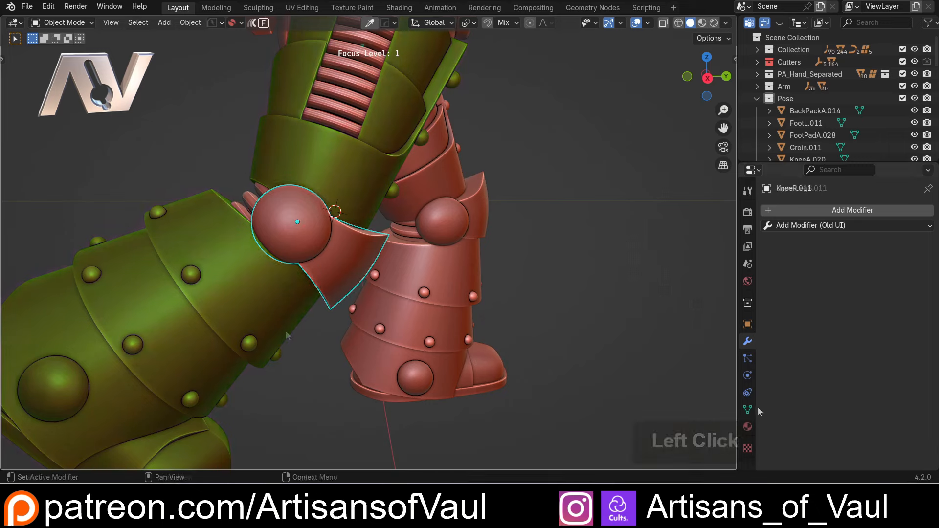
middle_click_drag(291, 324, 279, 308)
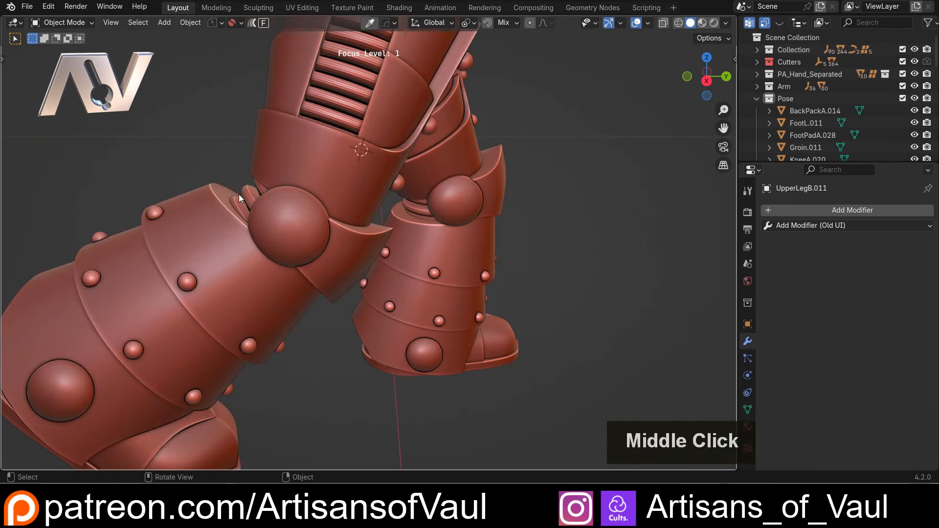
left_click(238, 195)
middle_click_drag(239, 195, 259, 312)
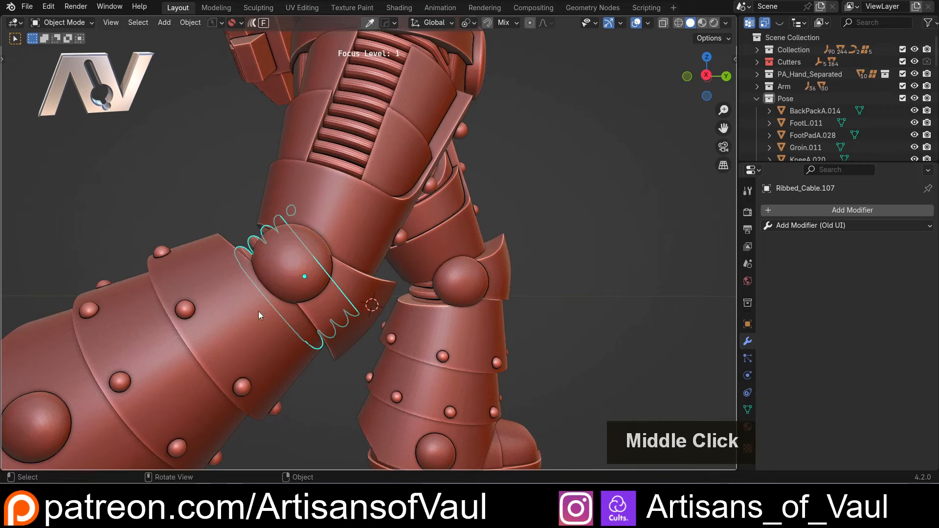
middle_click_drag(222, 277, 235, 290)
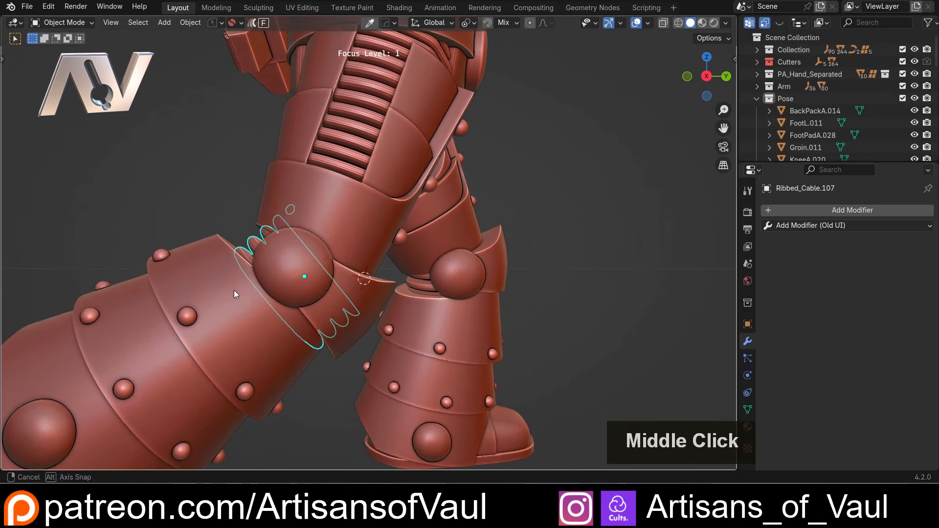
left_click(303, 248, "shift")
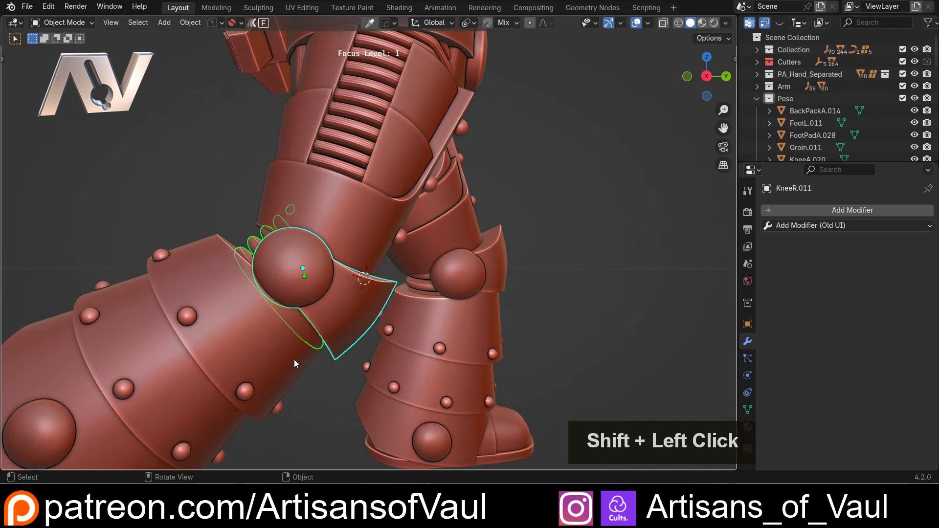
left_click(342, 386)
left_click(342, 255)
left_click(292, 328, "shift")
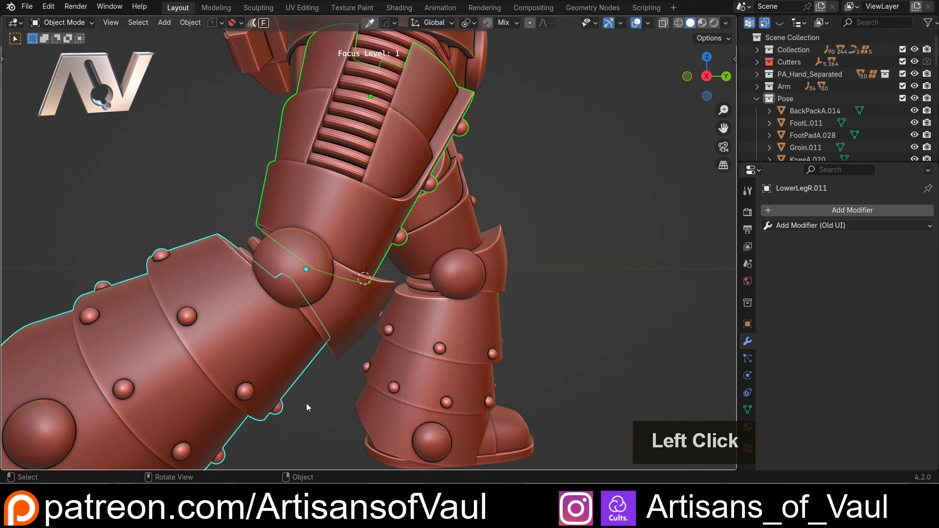
left_click(346, 381)
Merge the ribbed cable behind the raised leg's knee into the knee pad with a Boolean union.
left_click(271, 251)
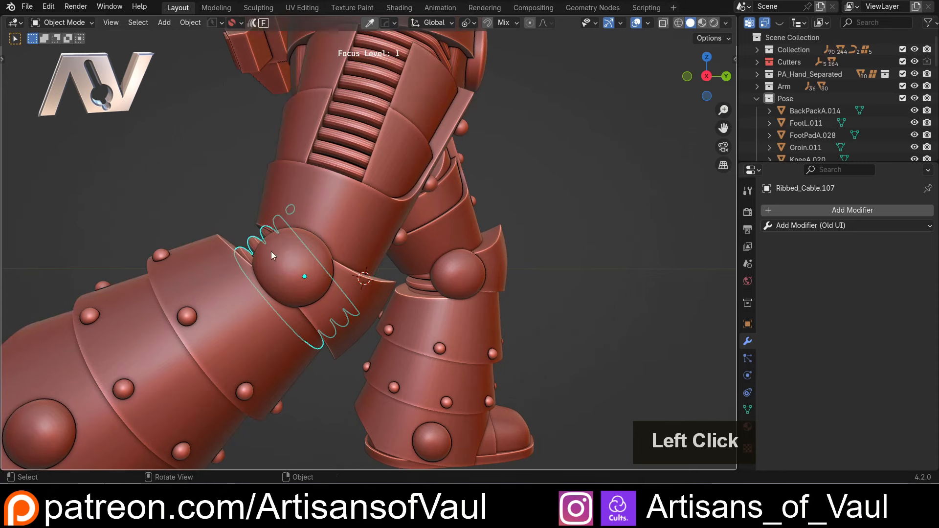
left_click(304, 277, "shift")
scroll(304, 282, "up", 2)
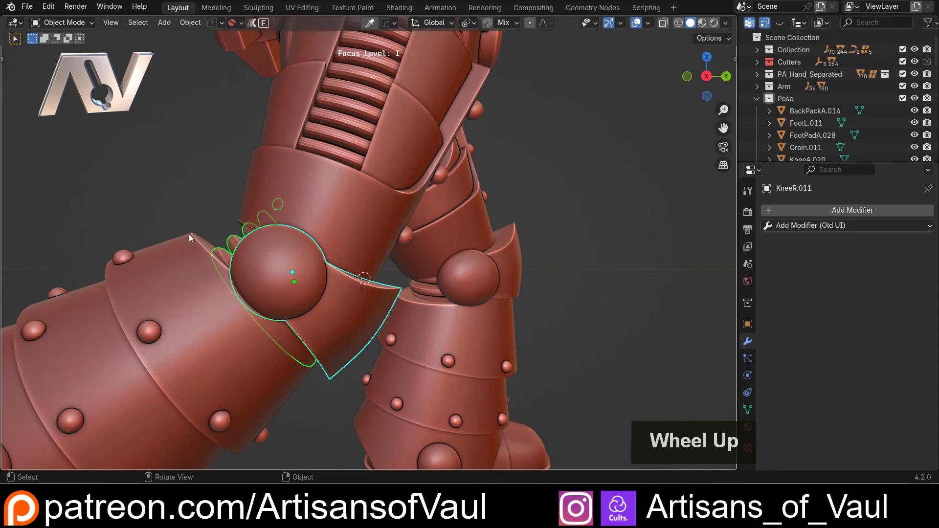
left_click(305, 286)
left_click(229, 250)
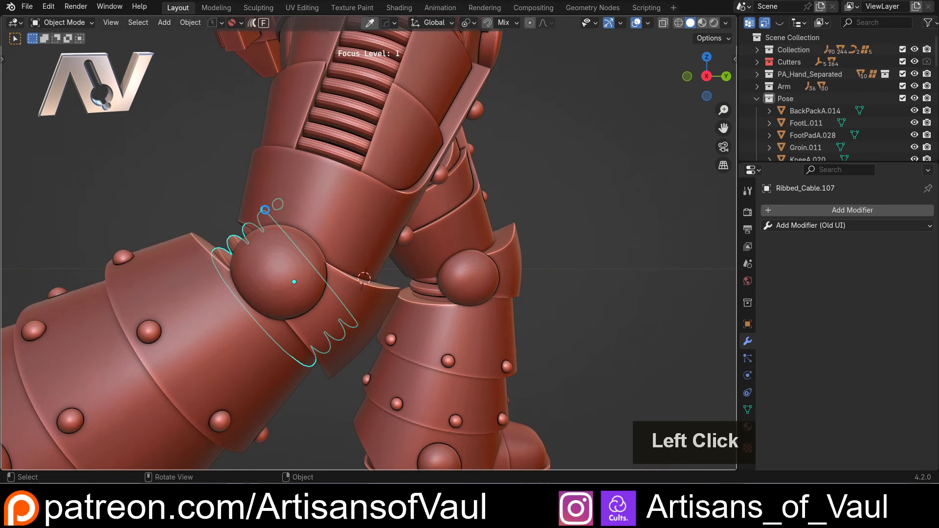
scroll(273, 210, "up", 2)
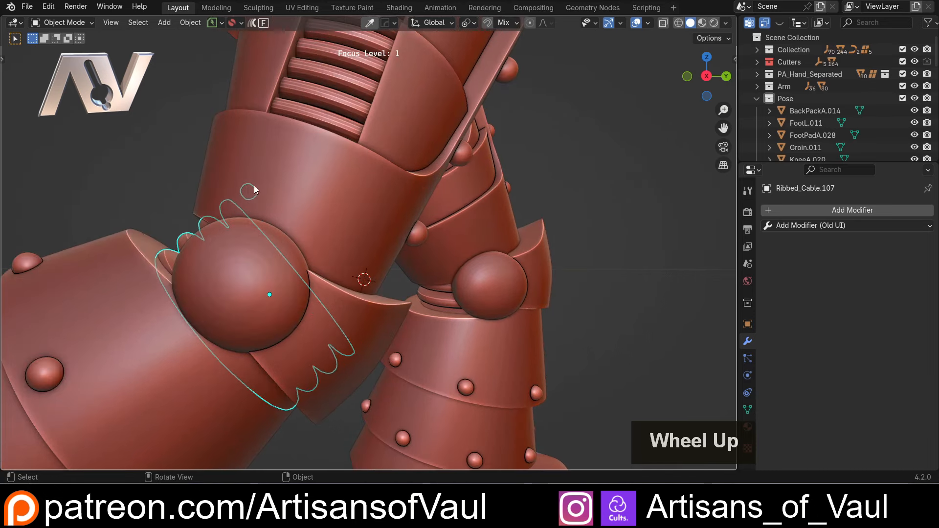
scroll(252, 196, "down", 3)
left_click(367, 311, "shift")
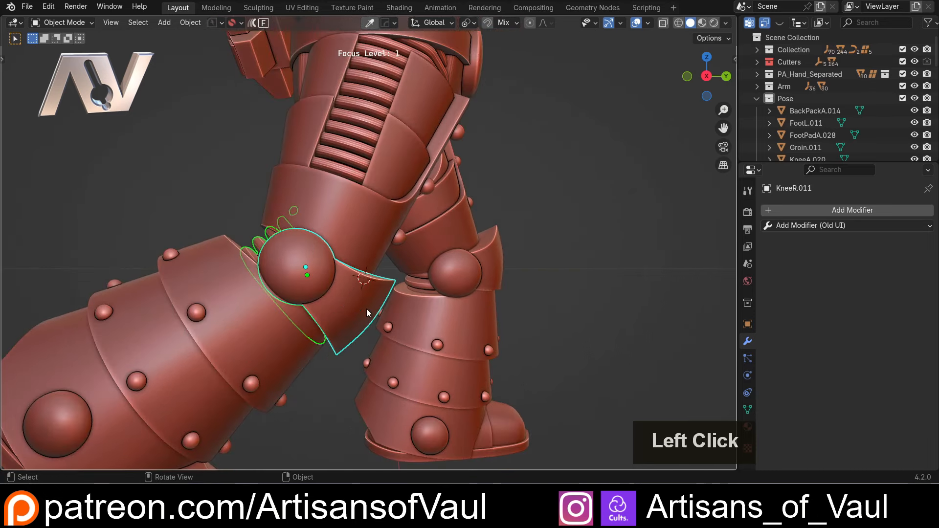
key("ctrl+shift+KP_Add")
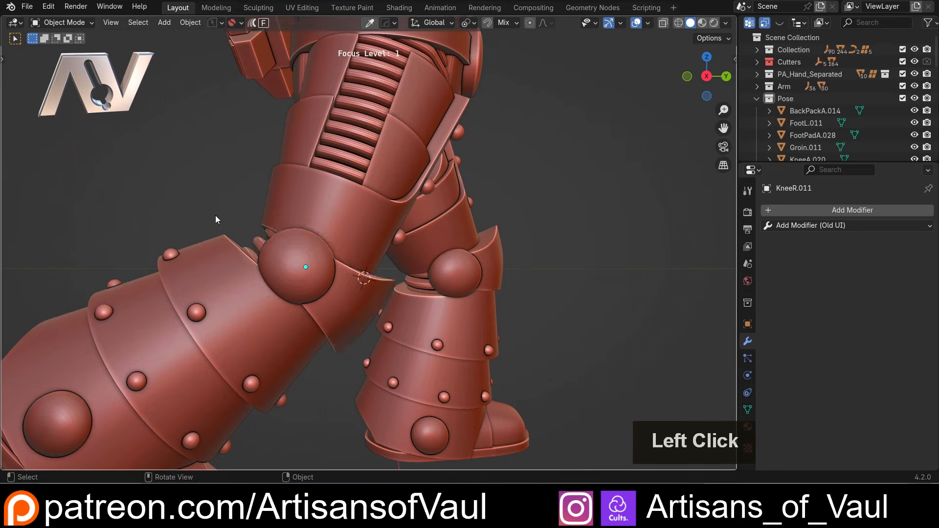
double_click(336, 298)
middle_click_drag(336, 299, 338, 356)
scroll(327, 360, "down", 2)
scroll(328, 345, "up", 2)
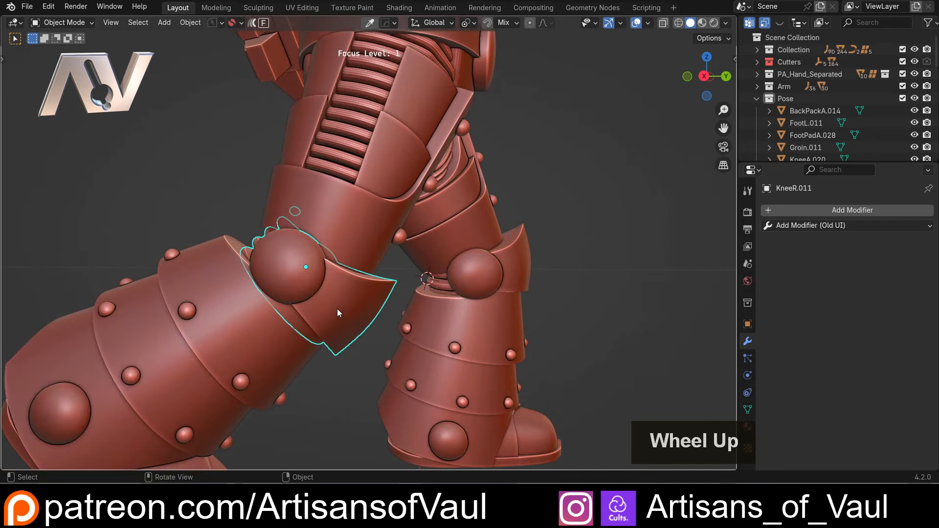
Merge the raised leg's ribbed thigh cable into its thigh armour with a Boolean union.
double_click(355, 325)
middle_click_drag(384, 370, 333, 352)
left_click(341, 266)
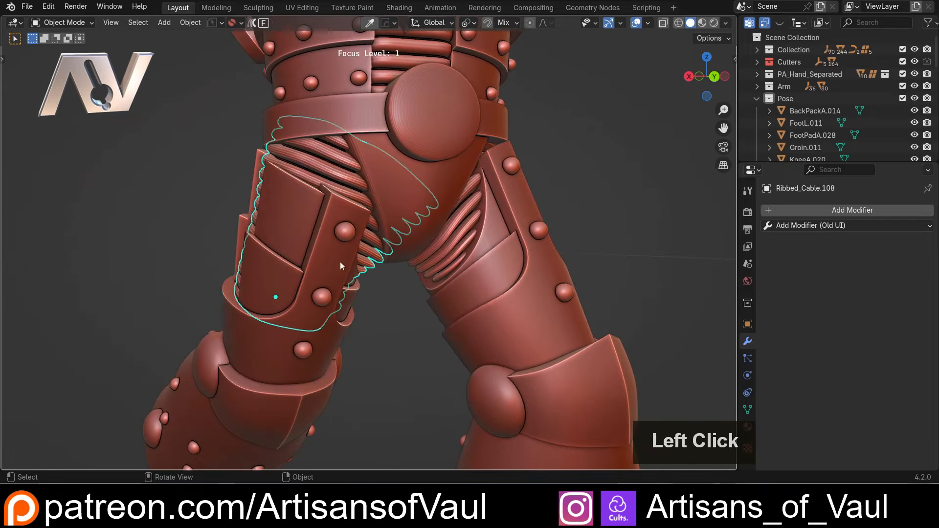
middle_click_drag(337, 313, 342, 185)
left_click(343, 183)
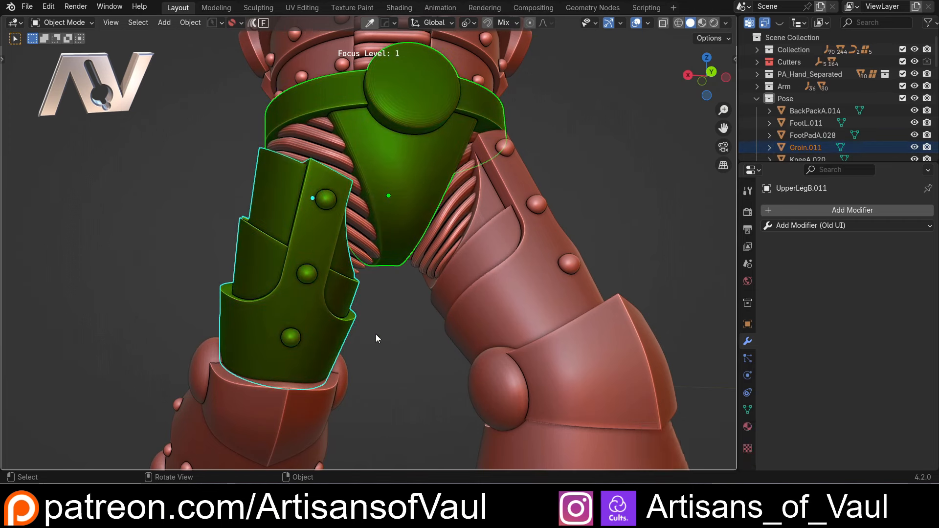
double_click(390, 290)
left_click(384, 288)
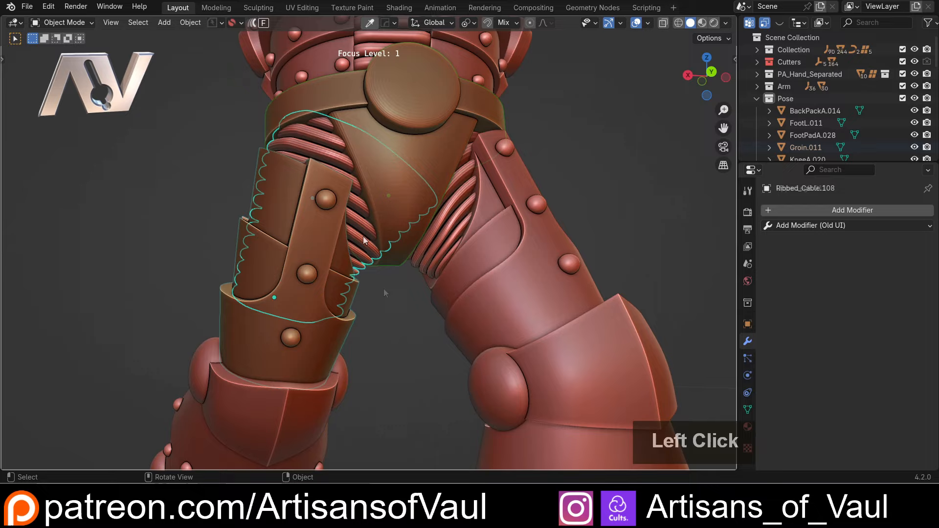
left_click(312, 276, "shift")
key("ctrl+shift+plus")
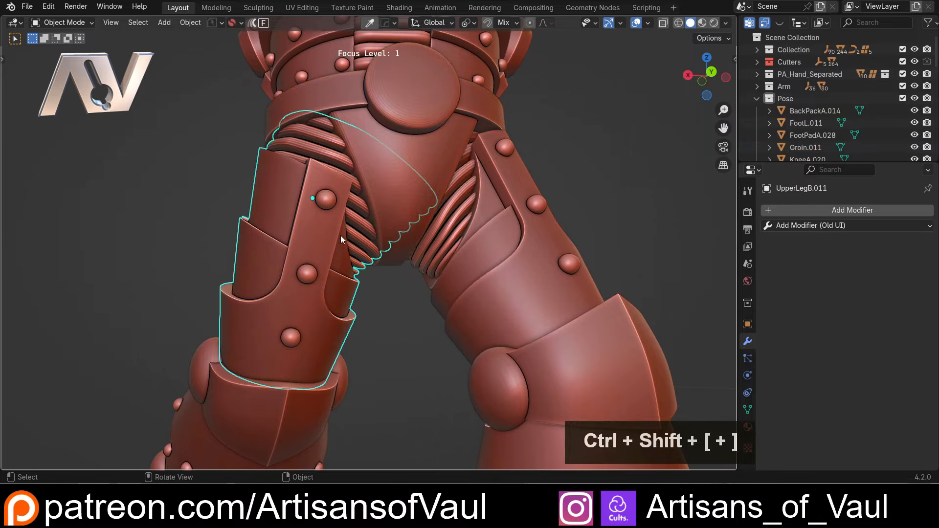
Check the raised leg's remaining separate parts by selecting the shin armour, thigh armour and knee pad in turn.
middle_click_drag(340, 236, 321, 292)
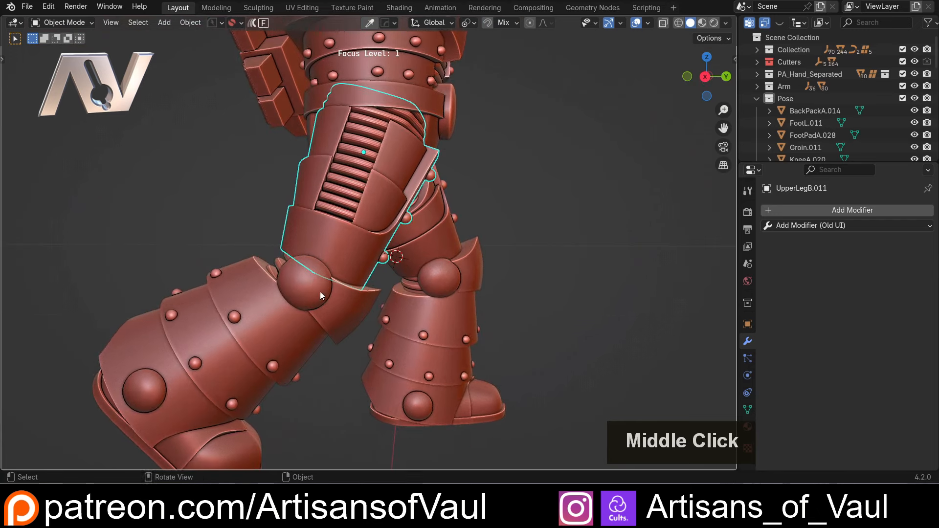
left_click(337, 310)
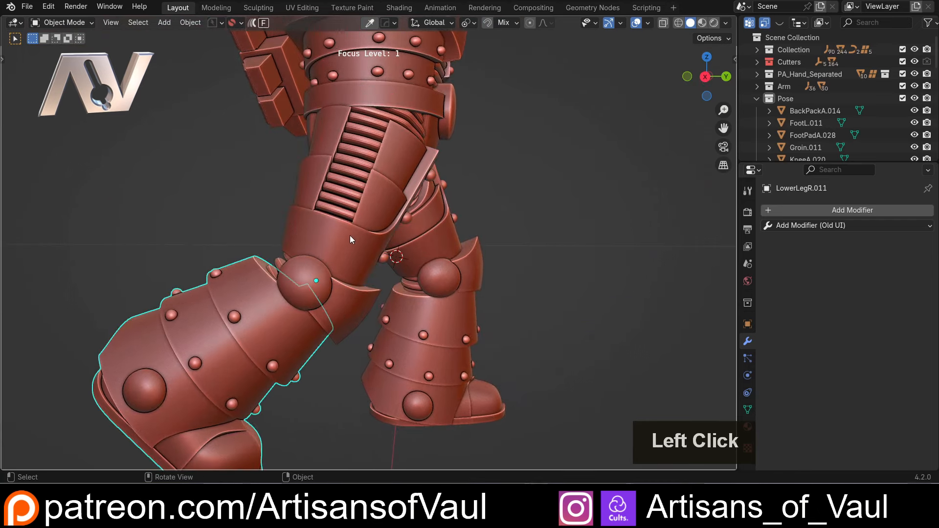
left_click(360, 218)
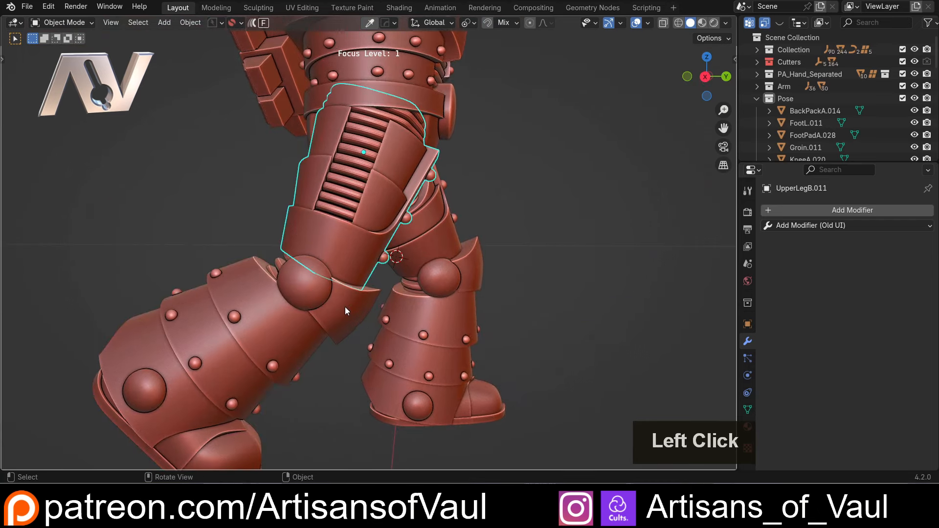
left_click(345, 307)
middle_click_drag(324, 392, 237, 296)
left_click(334, 230)
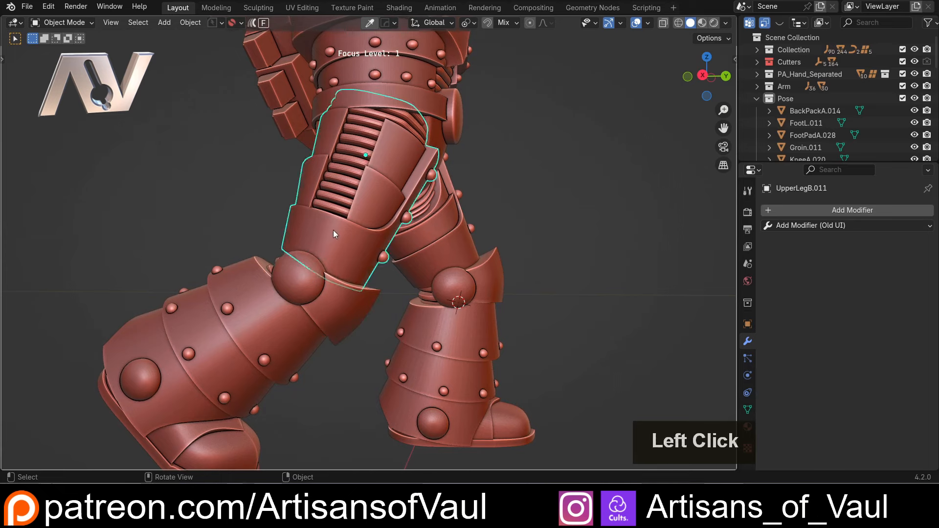
double_click(216, 324)
left_click(351, 297)
left_click(351, 297)
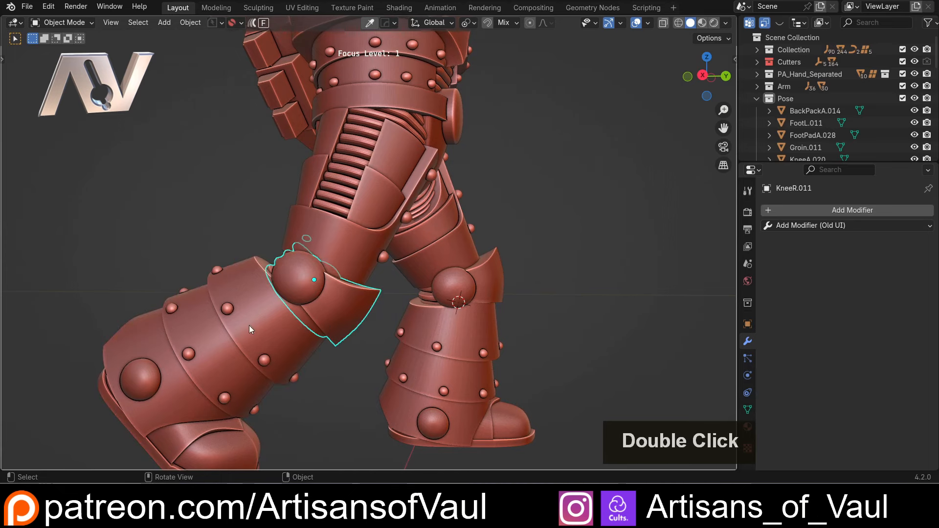
left_click(251, 310)
left_click(337, 354)
Try a Boolean union of the knee pad into the raised leg's thigh armour, and undo it.
left_click(363, 236)
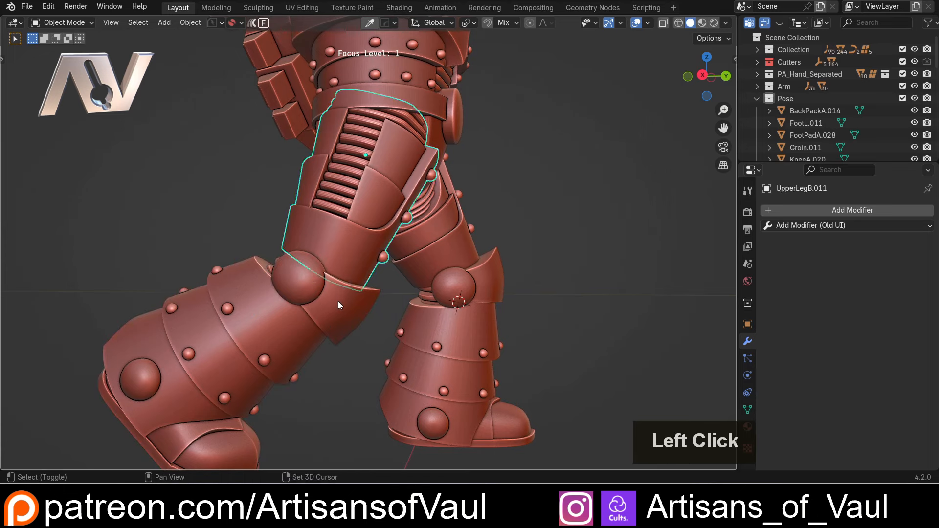
left_click(339, 302, "shift")
scroll(343, 358, "up", 2)
left_click(319, 340)
left_click(320, 341, "shift")
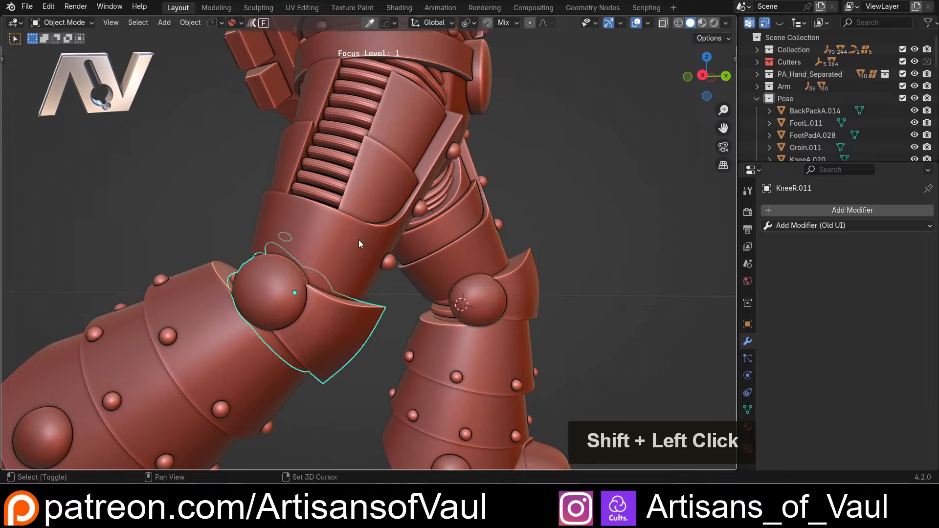
left_click(359, 240, "shift")
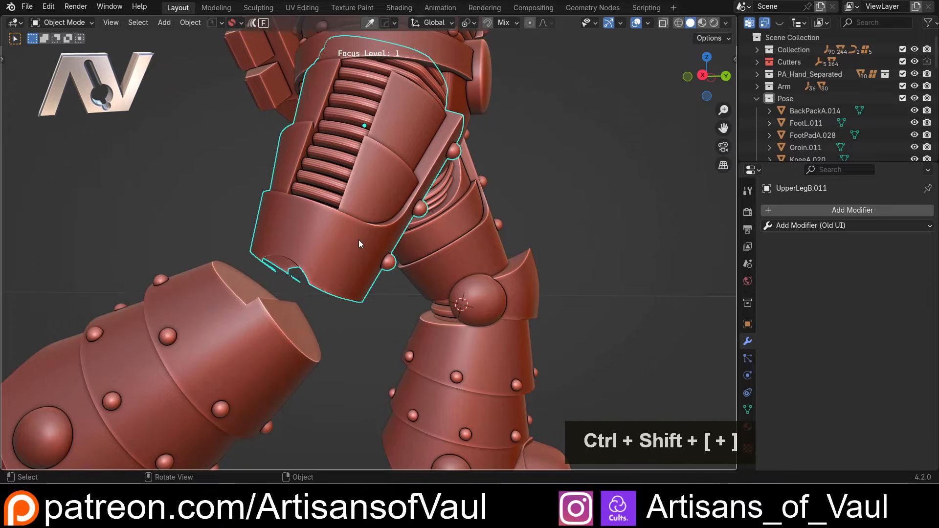
middle_click_drag(358, 239, 337, 318)
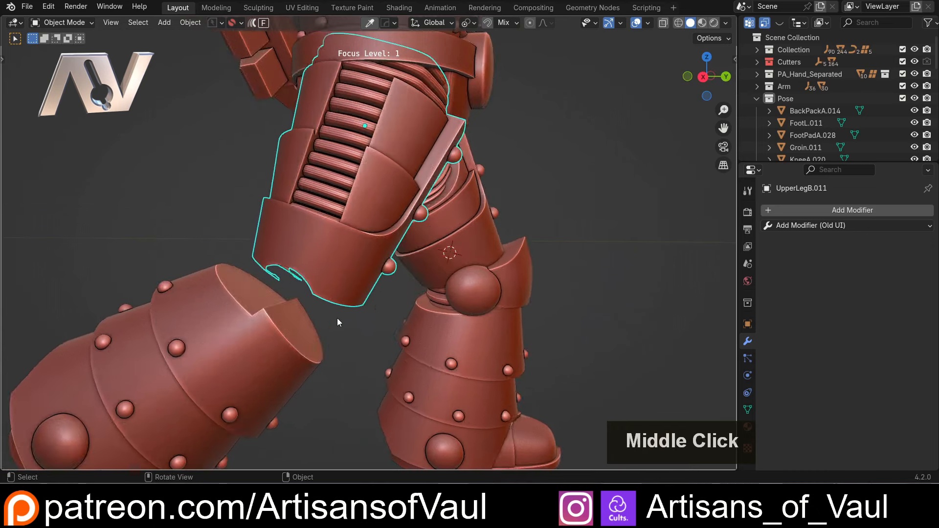
scroll(348, 295, "down", 3)
key("ctrl+z")
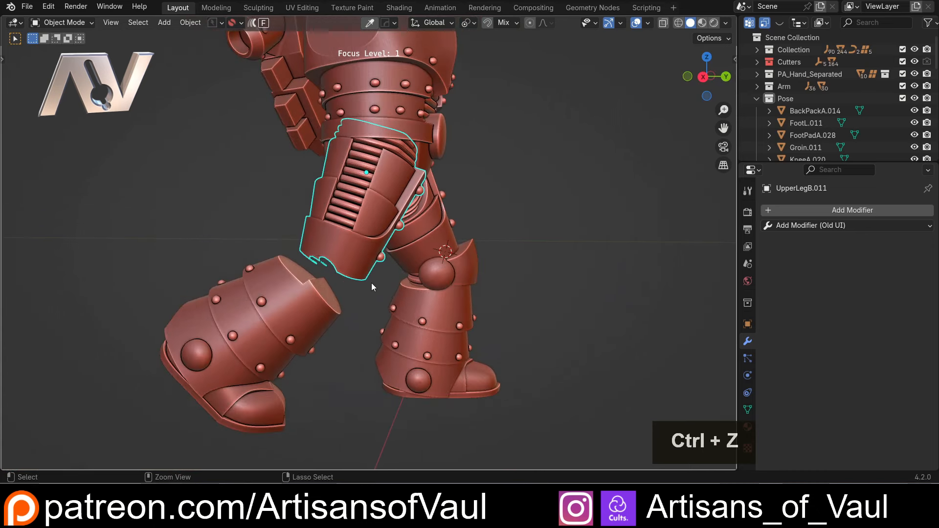
Check the raised leg's knee pad and thigh armour by selecting them individually and together.
scroll(372, 288, "up", 3)
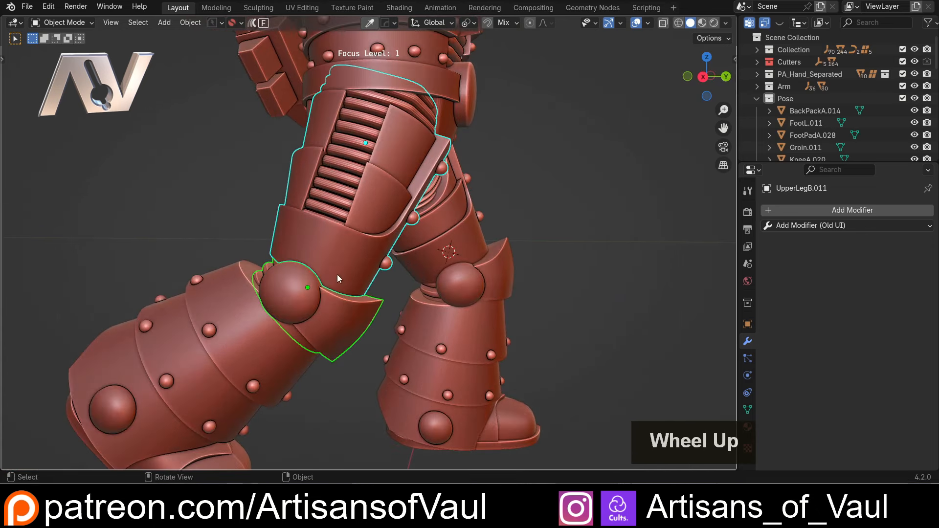
left_click(347, 395)
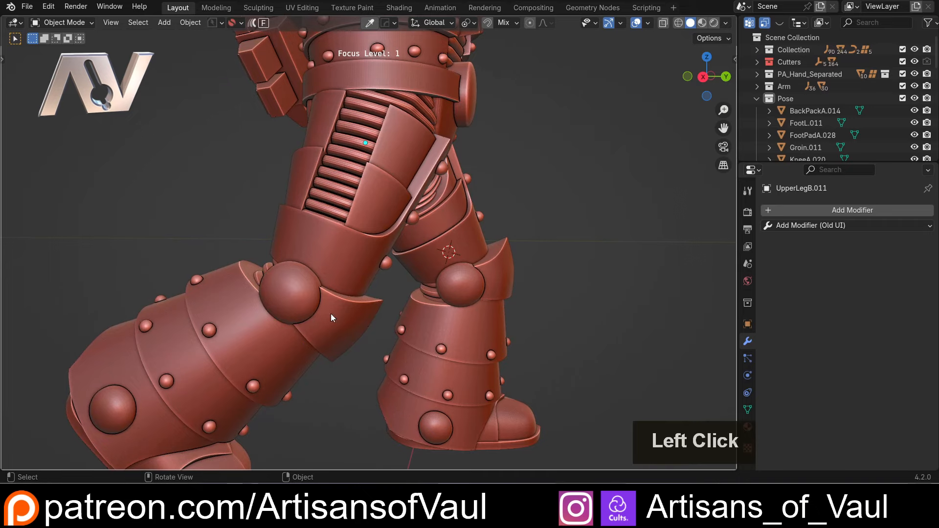
left_click(331, 328)
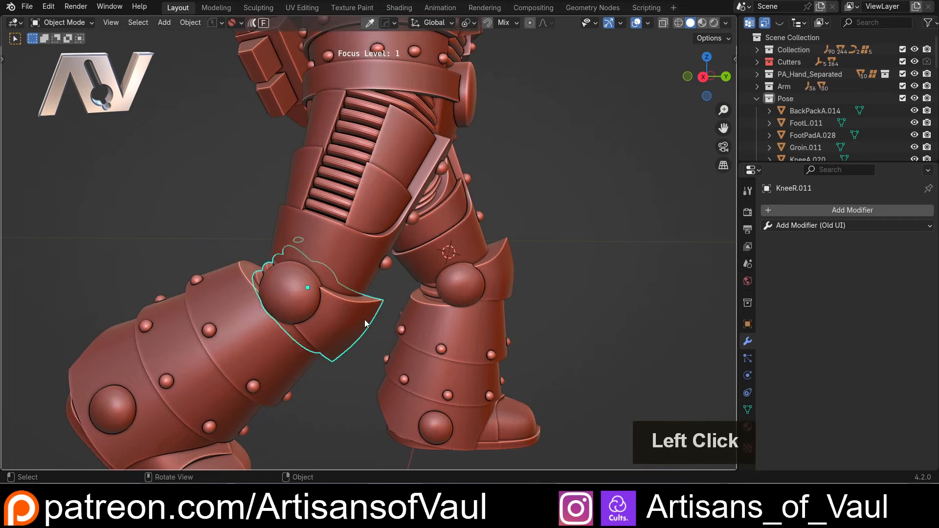
left_click(362, 230)
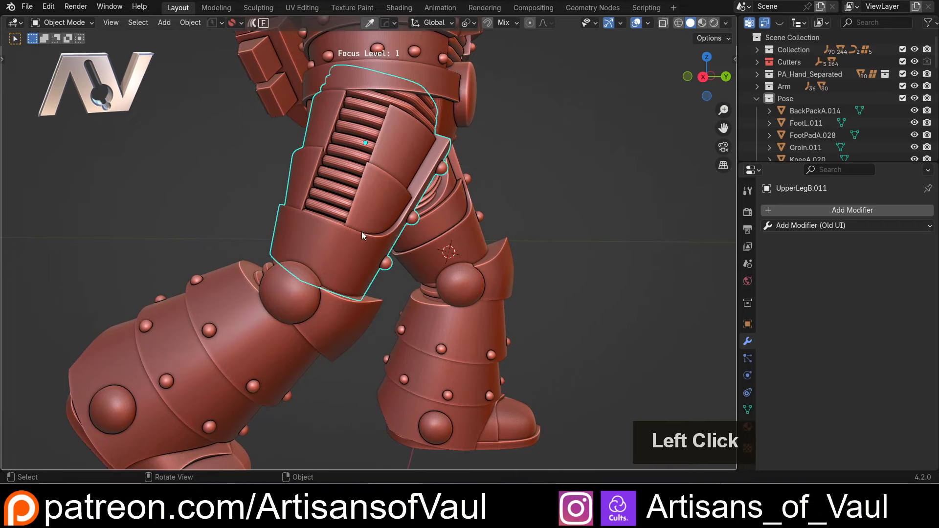
left_click(343, 321)
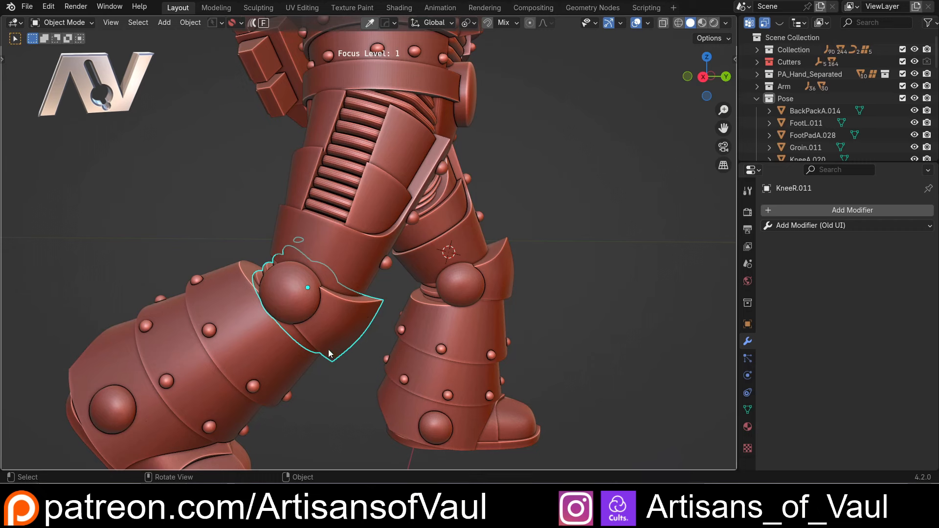
left_click(345, 248, "shift")
left_click(372, 349)
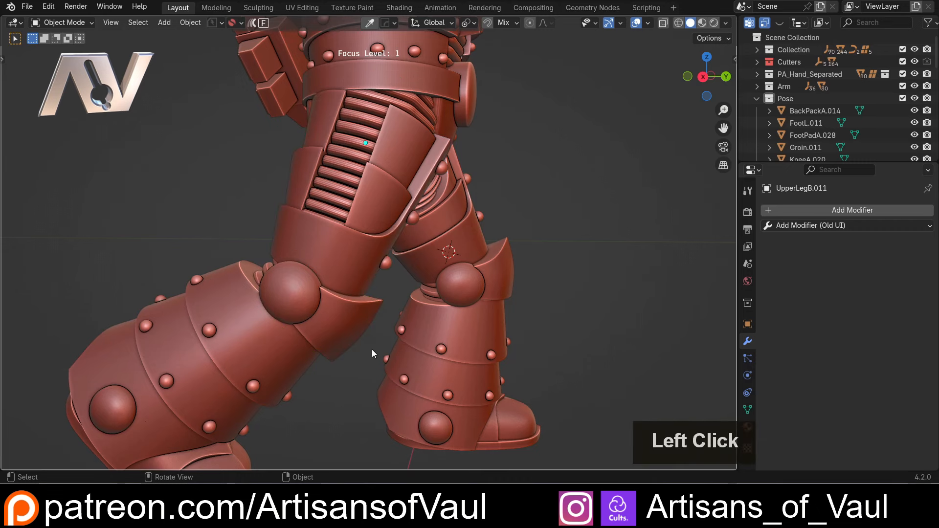
Merge the raised leg's knee pad into its shin armour with a Boolean union.
left_click(347, 320)
left_click(233, 316, "shift")
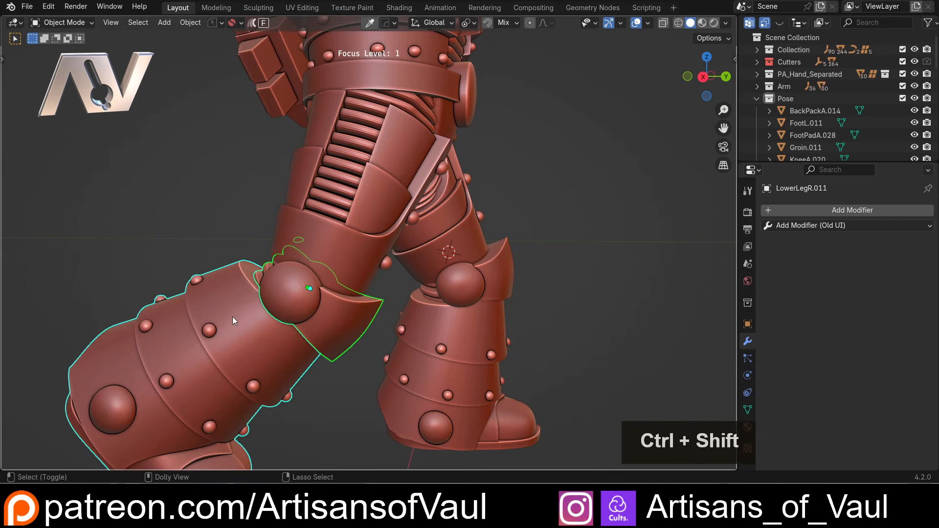
key("ctrl+shift+KP_Add")
middle_click_drag(247, 186, 286, 283)
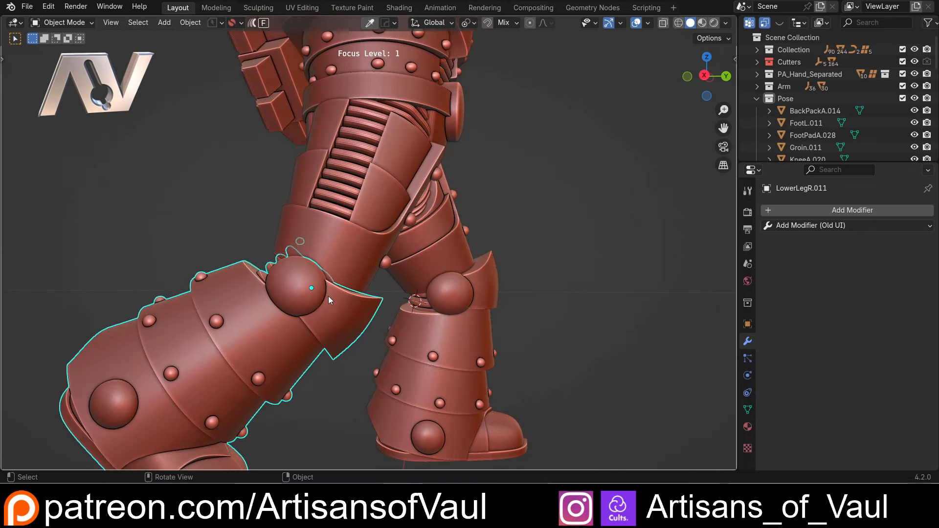
middle_click_drag(328, 296, 321, 298)
scroll(321, 298, "up", 2)
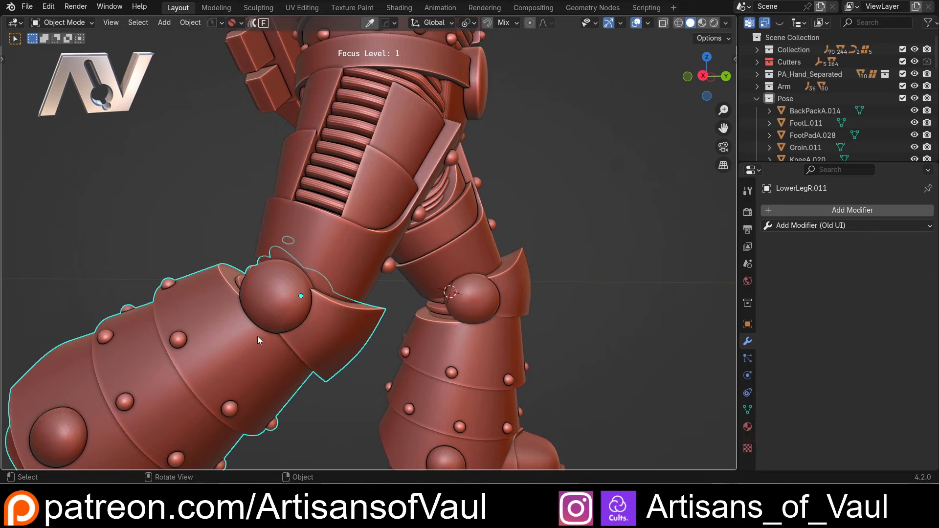
scroll(254, 318, "down", 2)
Merge the raised leg's joined shin and knee into its thigh armour with a Boolean union.
left_click(354, 239, "shift")
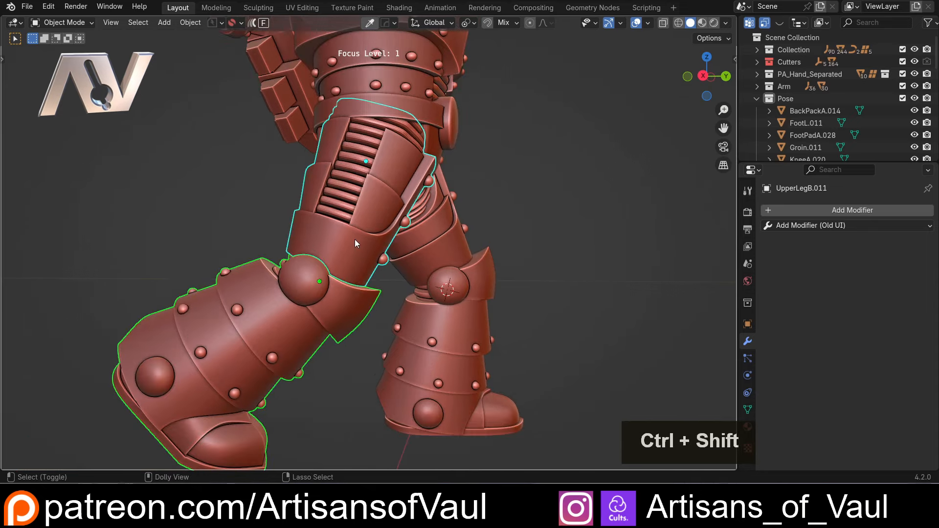
key("ctrl+shift+plus")
middle_click_drag(354, 239, 310, 238)
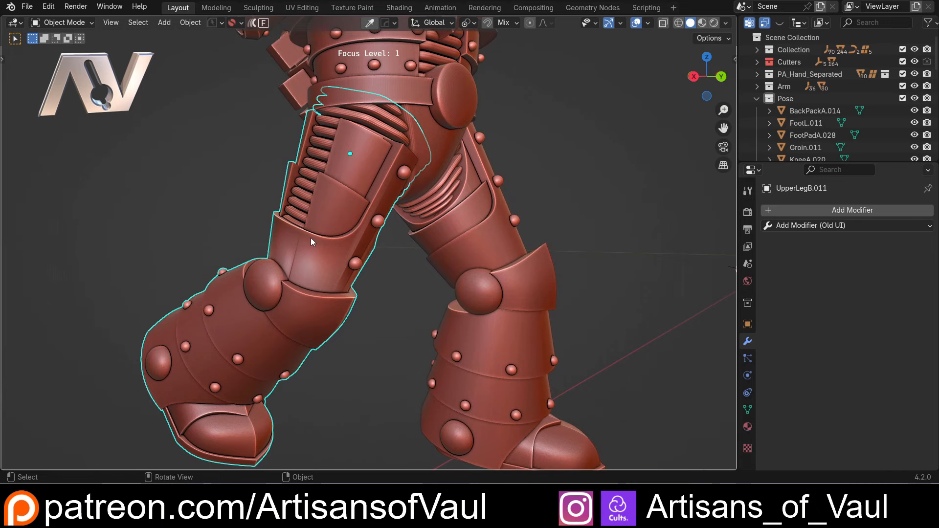
middle_click_drag(310, 237, 369, 277)
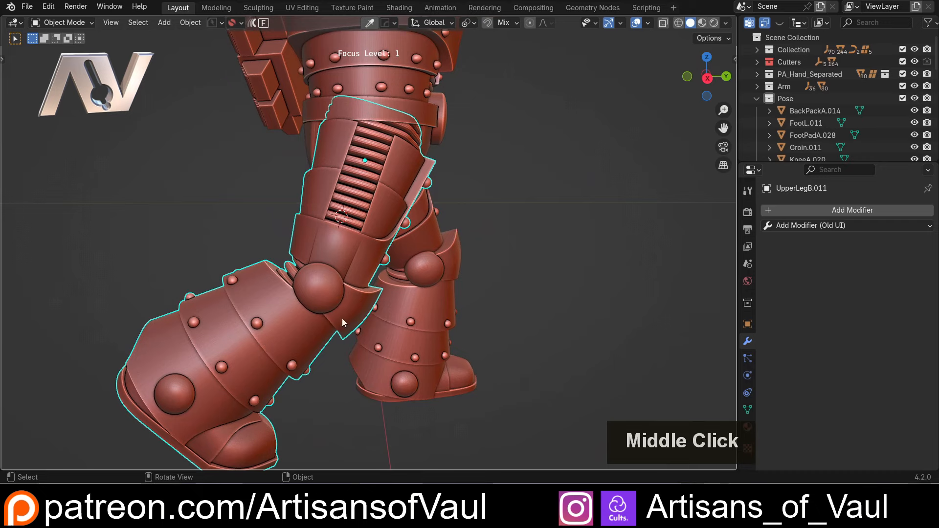
left_click(322, 311)
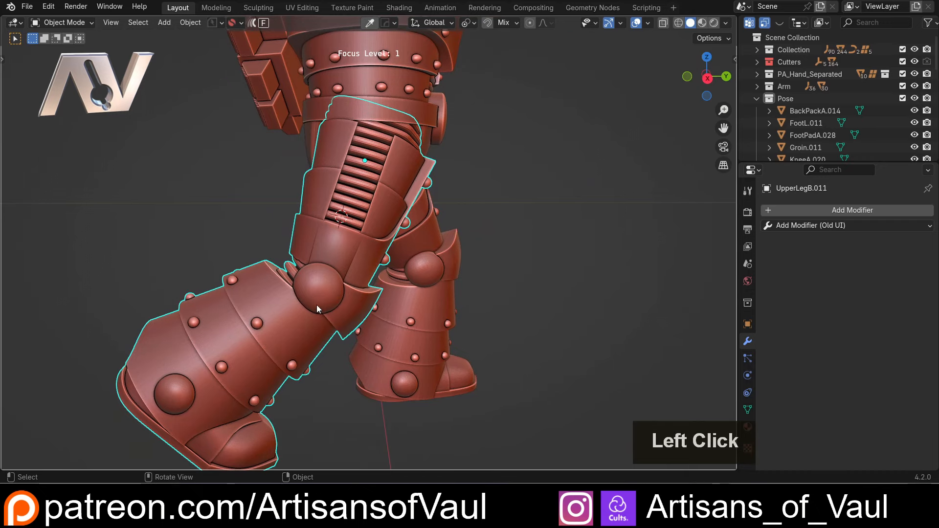
scroll(317, 305, "up", 1)
scroll(279, 321, "up", 2)
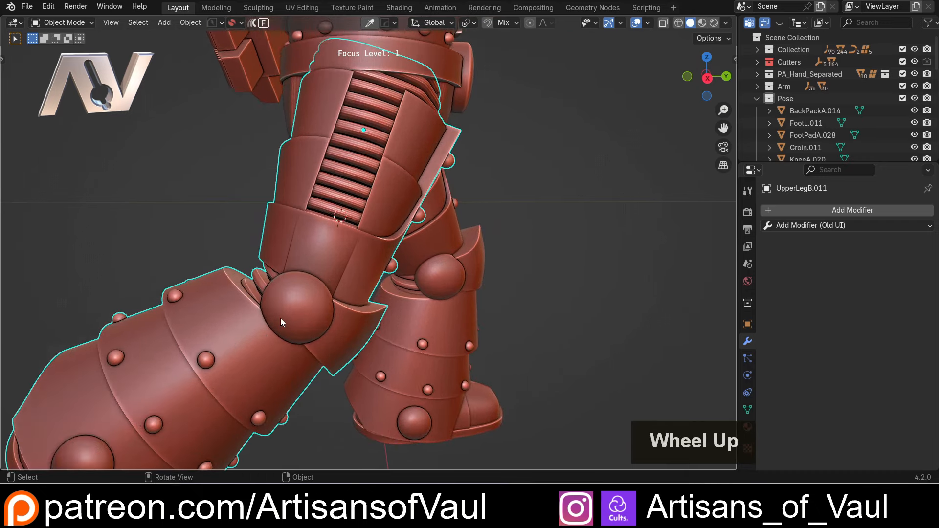
middle_click_drag(280, 318, 358, 247)
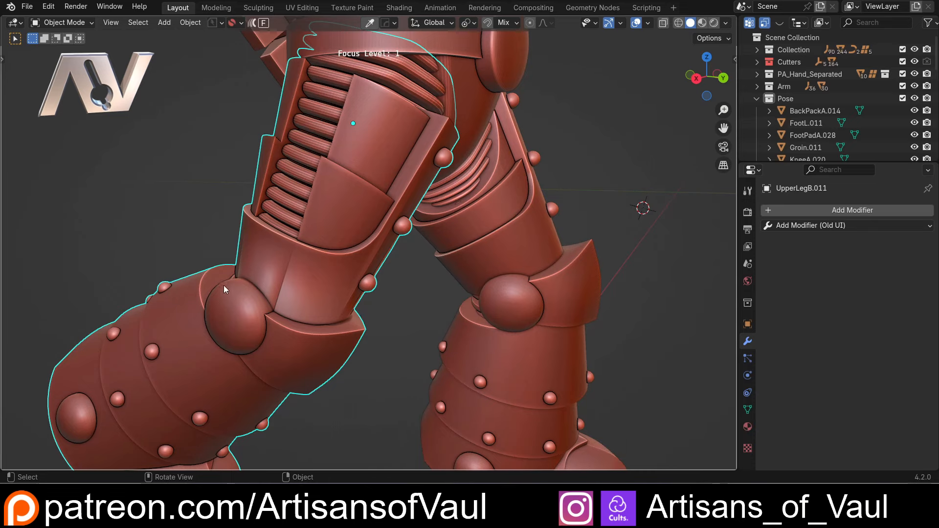
Apply Shade Flat to the merged raised leg with sharp edges kept.
scroll(291, 303, "down", 3)
middle_click_drag(293, 303, 322, 290)
scroll(290, 303, "up", 1)
scroll(313, 278, "up", 6)
right_click(328, 275)
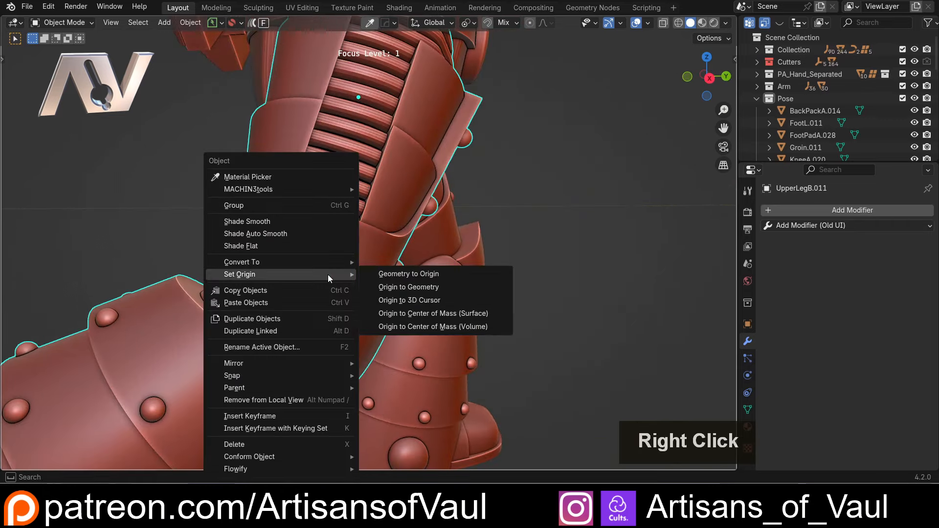
left_click(303, 240)
scroll(301, 239, "down", 4)
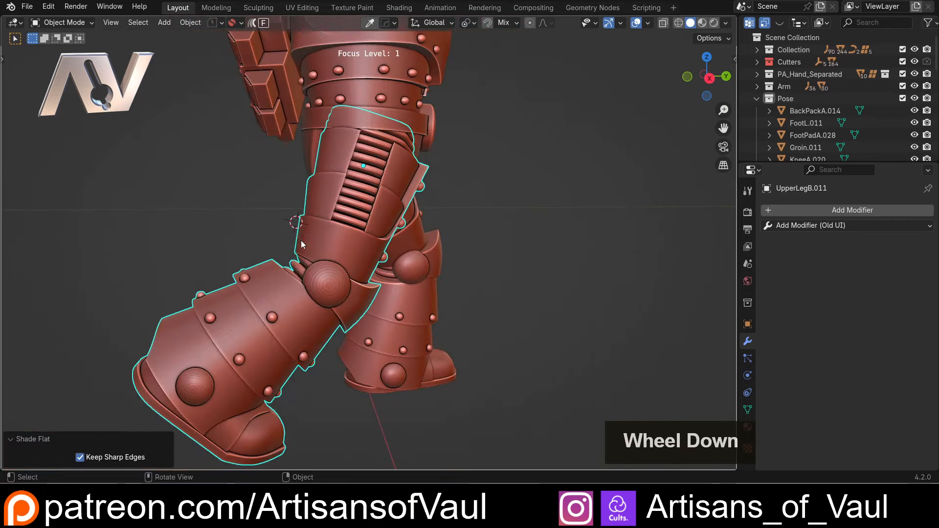
middle_click_drag(300, 239, 246, 297)
scroll(256, 255, "down", 2)
scroll(294, 258, "up", 3)
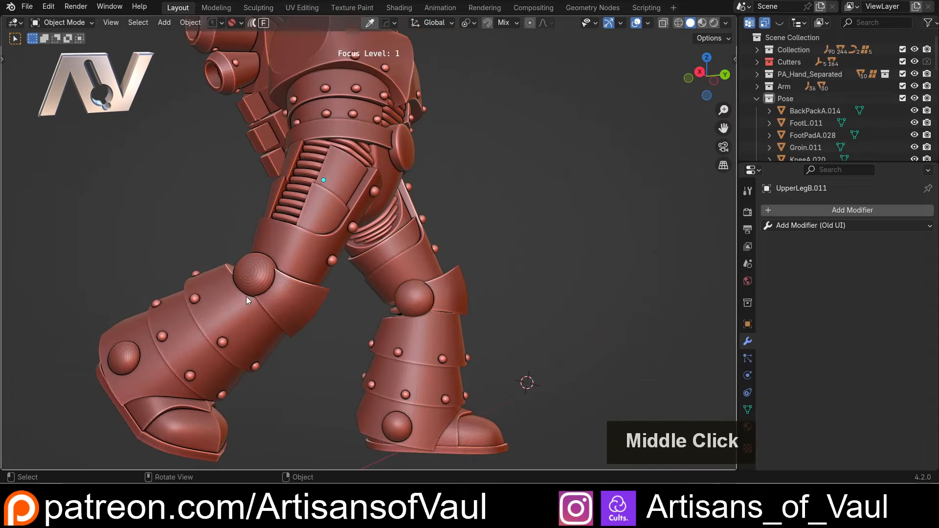
Merge the standing leg's toe cap and sole into its foot with a Boolean union.
left_click(296, 247)
middle_click_drag(295, 248, 293, 277)
scroll(260, 268, "down", 3)
scroll(362, 211, "up", 4)
left_click(263, 333)
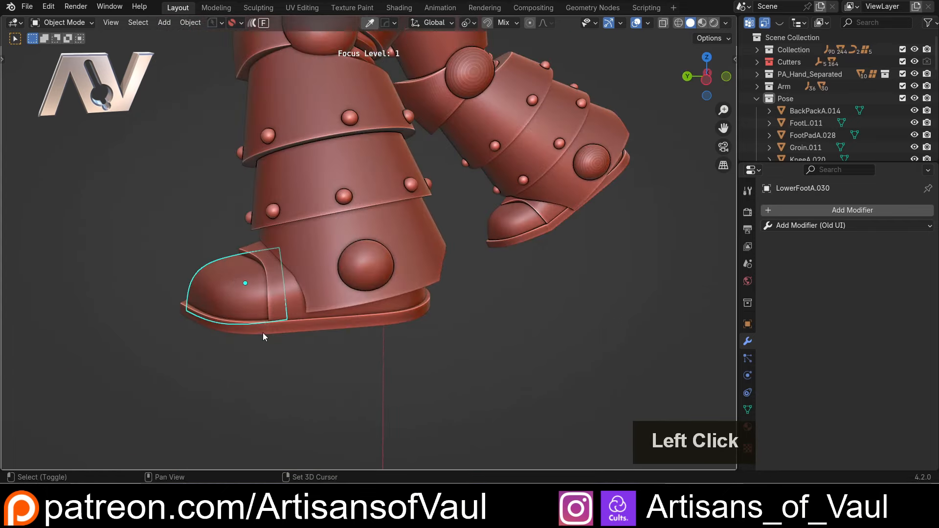
left_click(272, 302, "shift")
key("ctrl+shift+plus")
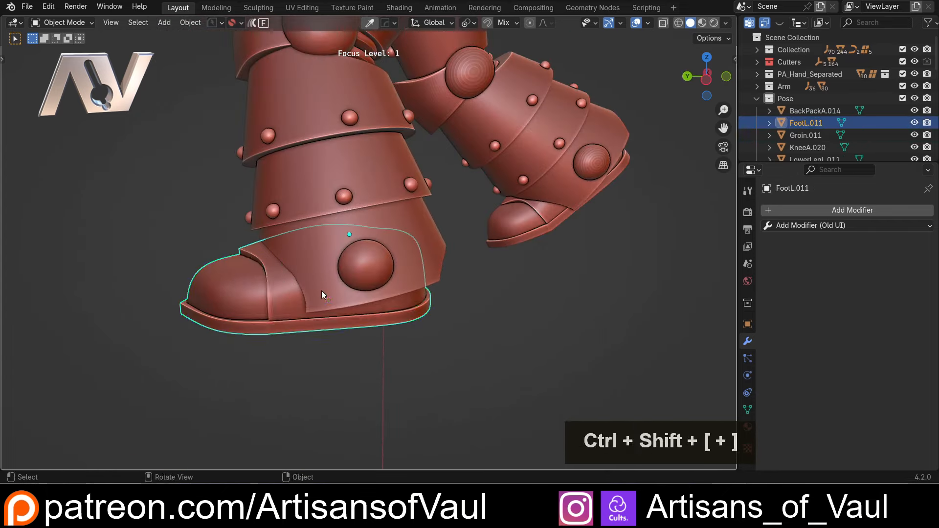
Merge the standing leg's ribbed ankle section into its foot with a Boolean union.
middle_click_drag(322, 291, 189, 209)
scroll(318, 240, "up", 2)
left_click(312, 231)
left_click(316, 228)
scroll(316, 227, "down", 3)
scroll(191, 196, "down", 3)
middle_click_drag(191, 176, 24, 193)
middle_click_drag(536, 272, 324, 294, "shift")
scroll(324, 294, "up", 2)
left_click(324, 293, "shift")
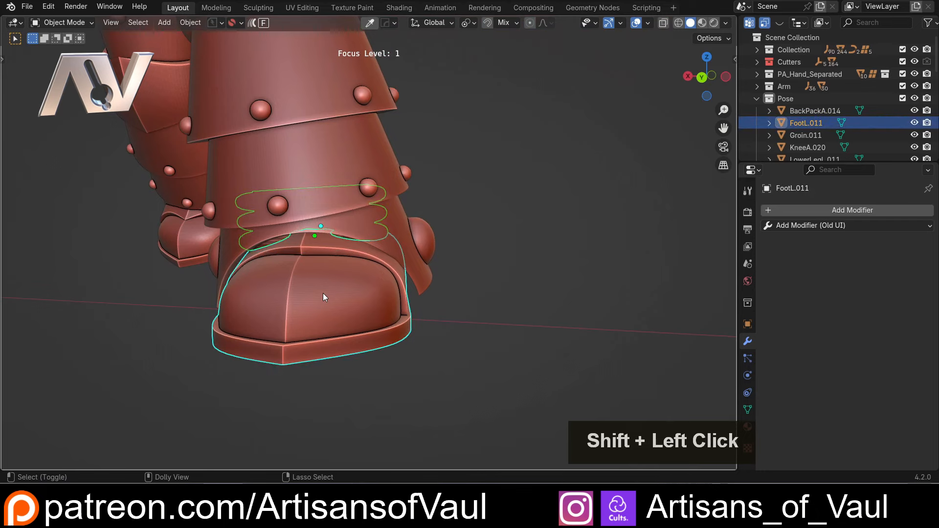
key("ctrl+shift+KP_Add")
Merge the standing leg's foot into its shin armour with a Boolean union.
left_click(315, 185, "shift")
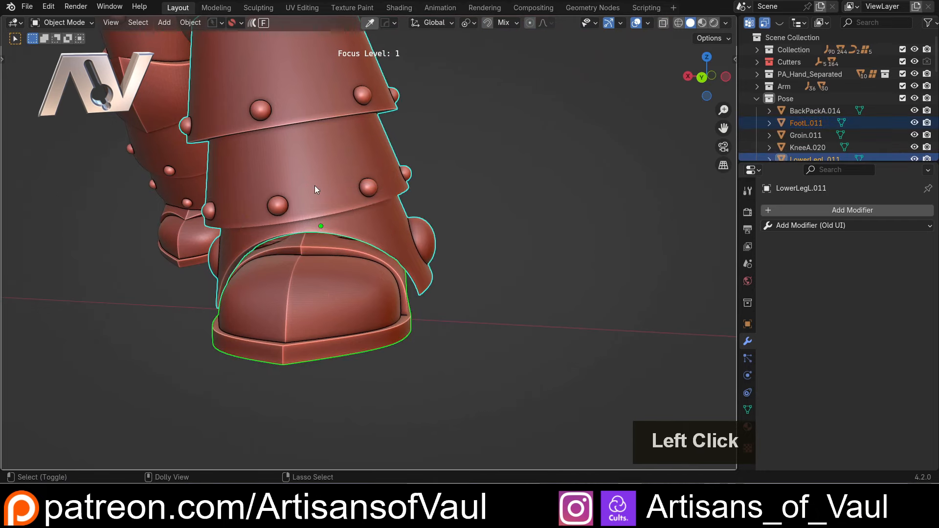
key("ctrl+shift+KP_Add")
scroll(315, 187, "up", 1)
scroll(314, 185, "down", 4)
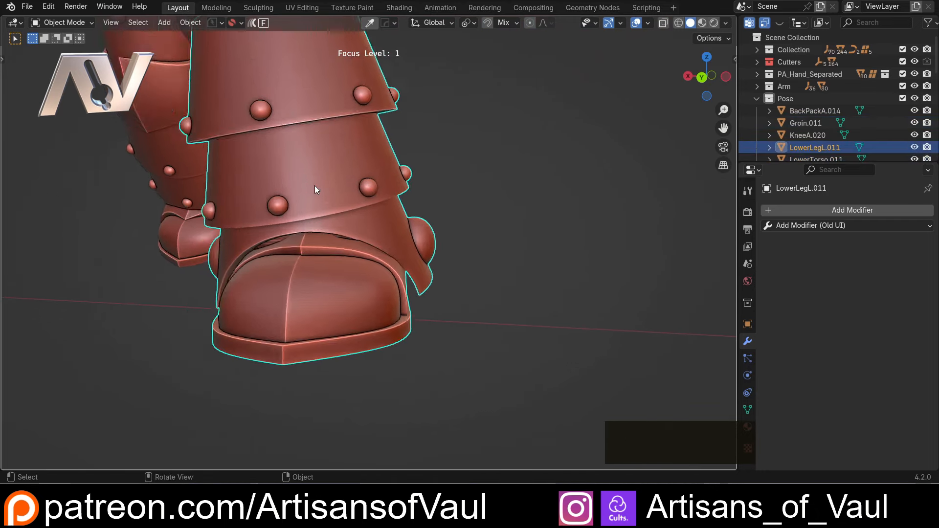
Merge the ribbed cable behind the standing leg's knee into the knee pad with a Boolean union.
middle_click_drag(314, 171, 340, 222)
scroll(332, 242, "up", 4)
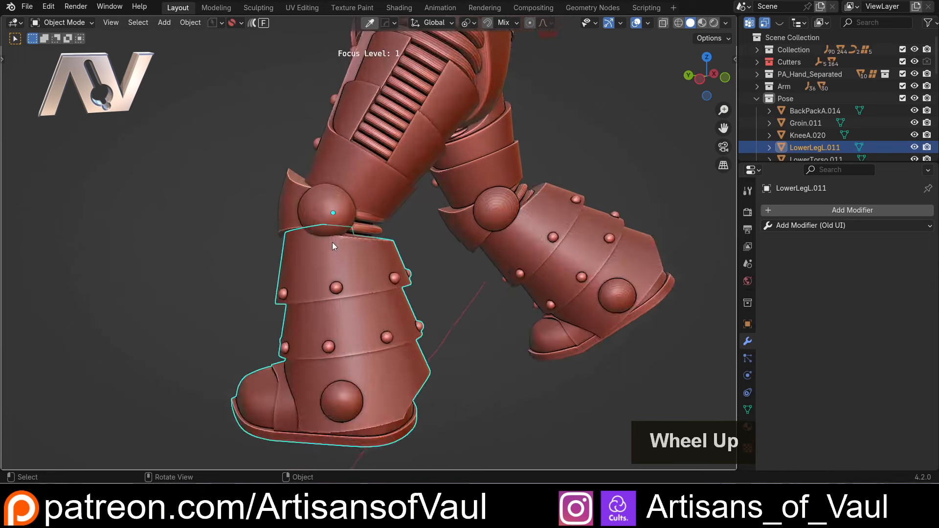
left_click(306, 204)
key("ctrl+shift+KP_Add")
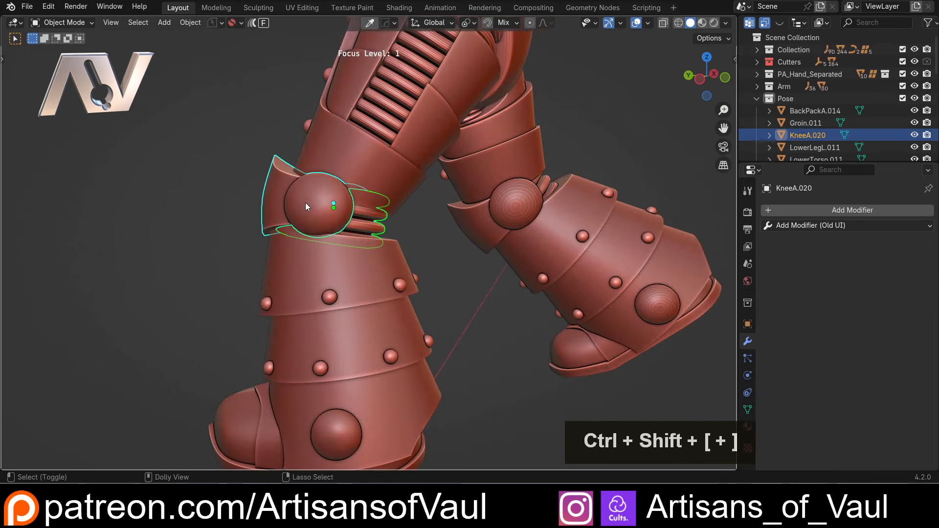
Merge the standing leg's ribbed thigh cable into its thigh armour with a Boolean union.
middle_click_drag(295, 149, 361, 155, "shift")
left_click(332, 186)
left_click(256, 230)
key("ctrl+shift+KP_Add")
scroll(377, 222, "up", 3)
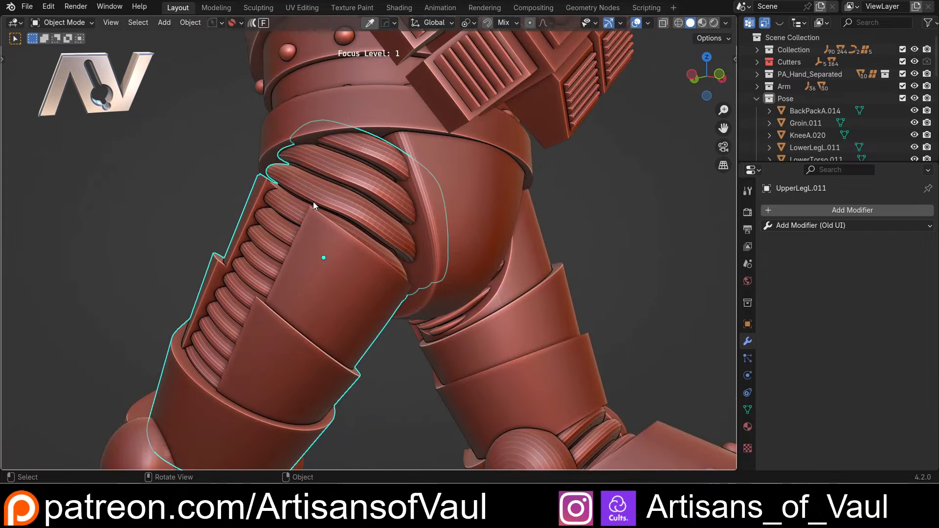
scroll(313, 202, "down", 5)
middle_click_drag(314, 202, 436, 310)
scroll(424, 236, "up", 3)
middle_click_drag(425, 235, 384, 298)
scroll(383, 299, "down", 3)
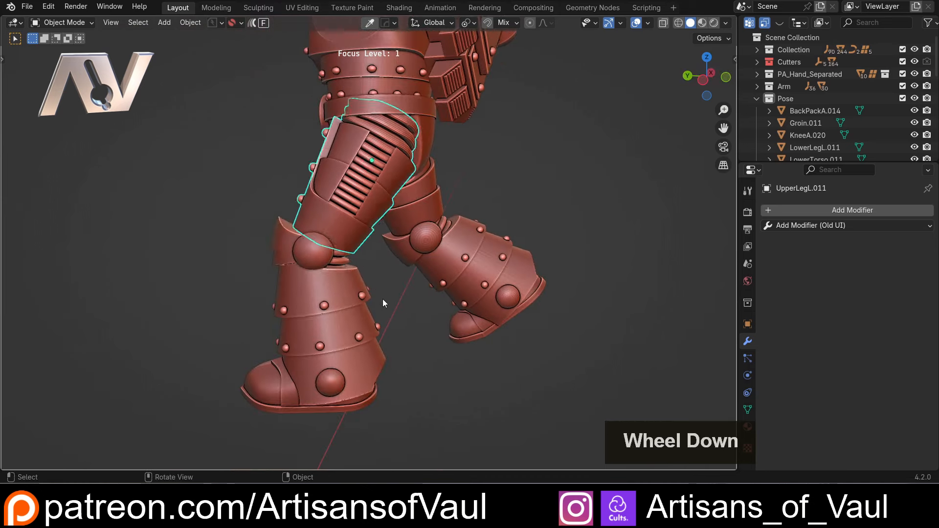
Try a Boolean union of the standing leg's shin armour into its knee pad, and undo it.
left_click(314, 256)
left_click(324, 346)
left_click(303, 246, "shift")
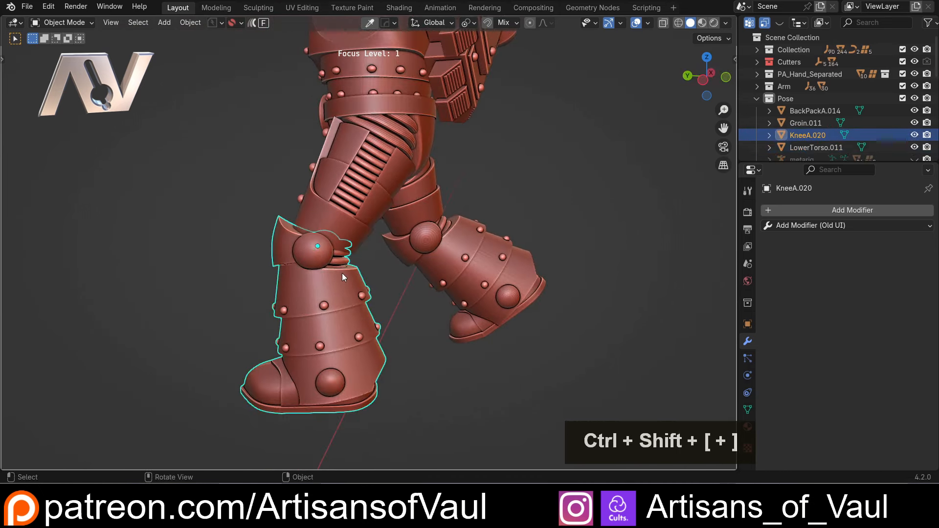
scroll(338, 273, "up", 2)
key("ctrl+z")
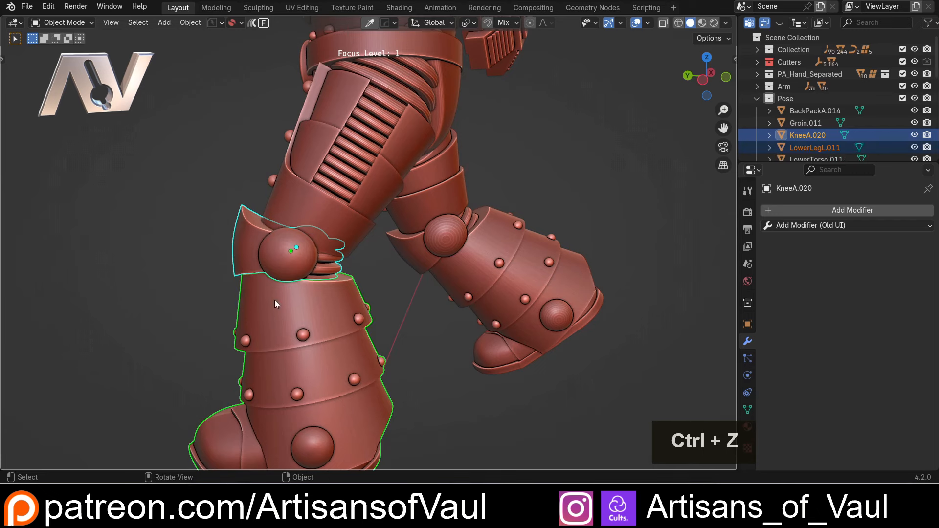
middle_click(231, 280)
middle_click_drag(231, 280, 264, 248, "shift")
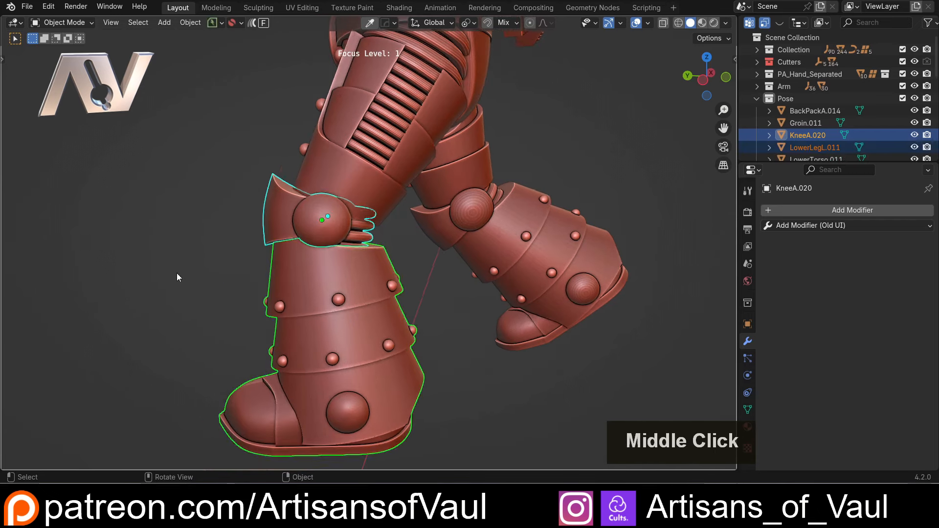
Retry uniting the standing leg's shin armour with the knee pad as the active part, undo it, and clear the selection.
left_click(345, 297)
left_click(334, 218, "shift")
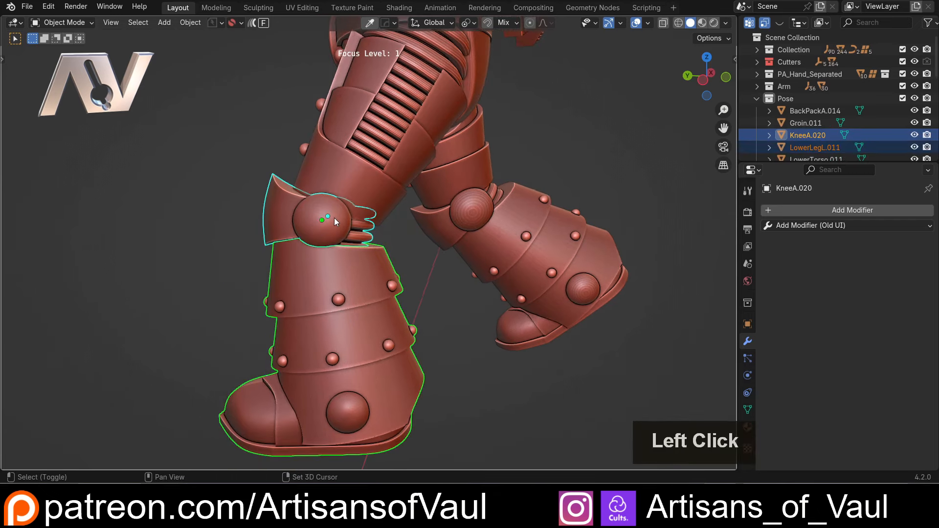
key("ctrl+shift+plus")
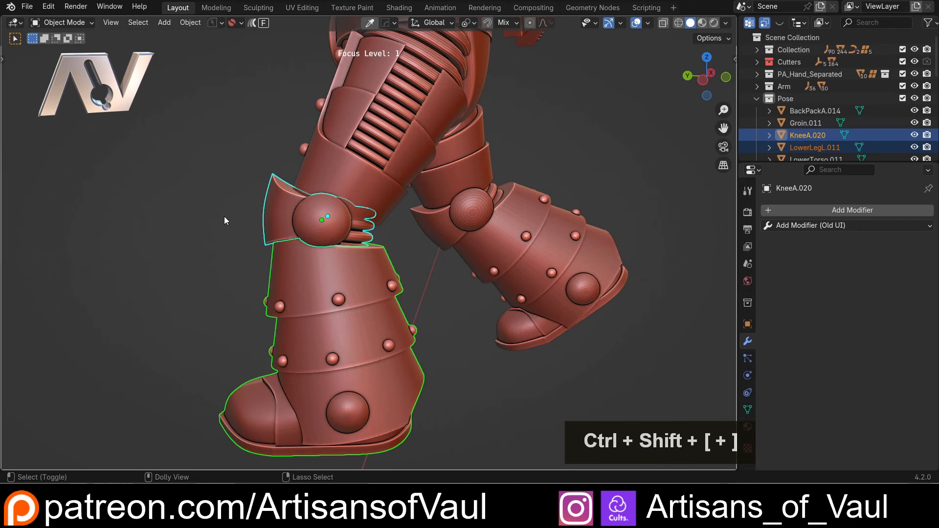
left_click(194, 221)
key("ctrl+z")
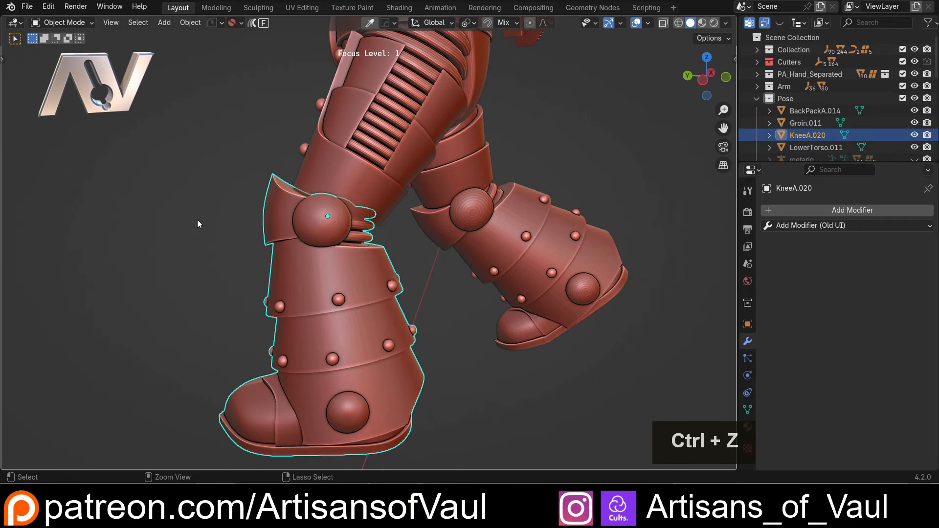
key("ctrl+z")
left_click(215, 197)
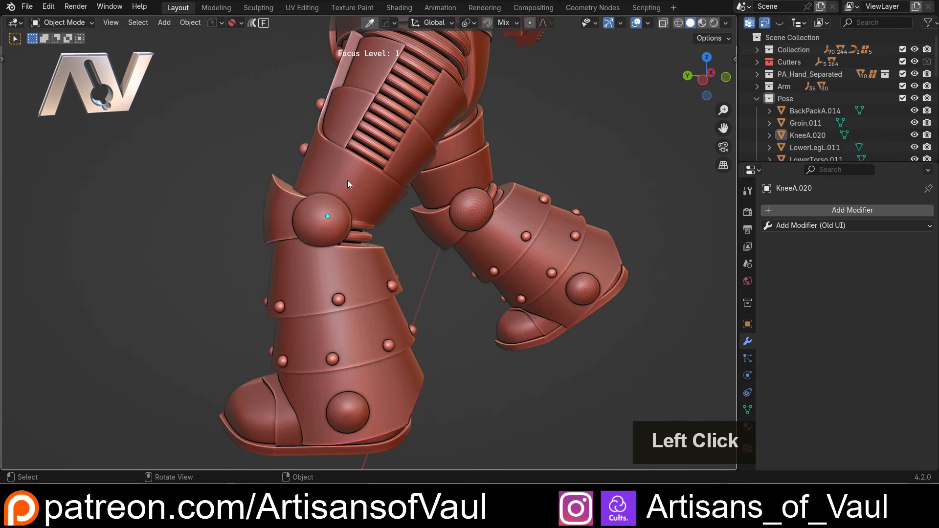
Unite the standing leg's knee pad with its shin armour in a Boolean union, with the shin armour as the active part.
left_click(316, 219)
left_click(332, 277, "shift")
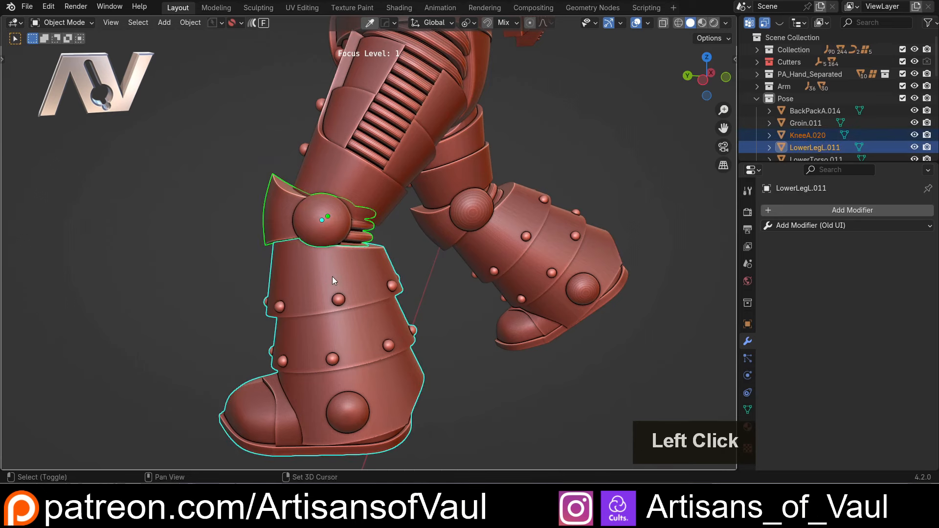
key("ctrl+j")
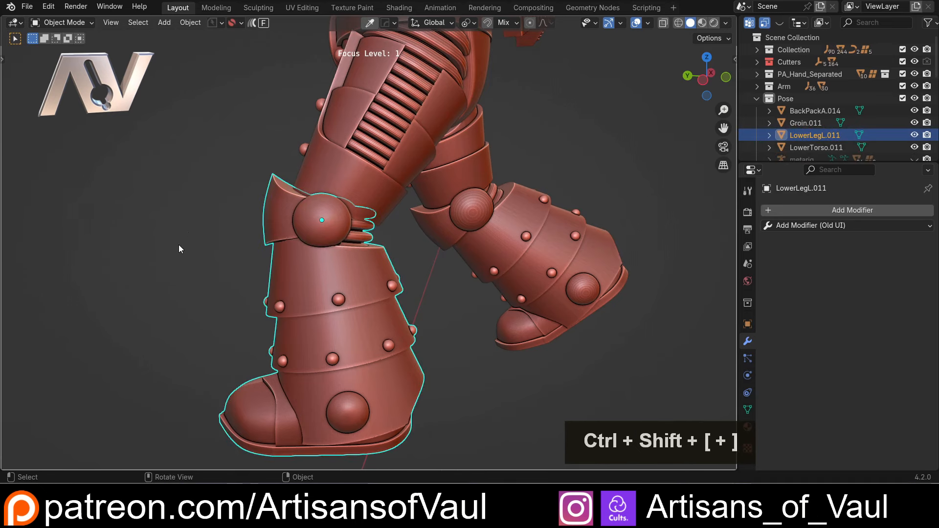
Merge the standing leg's combined knee and shin piece into its thigh armour with a Boolean union, keeping the thigh active.
middle_click_drag(191, 237, 170, 287, "shift")
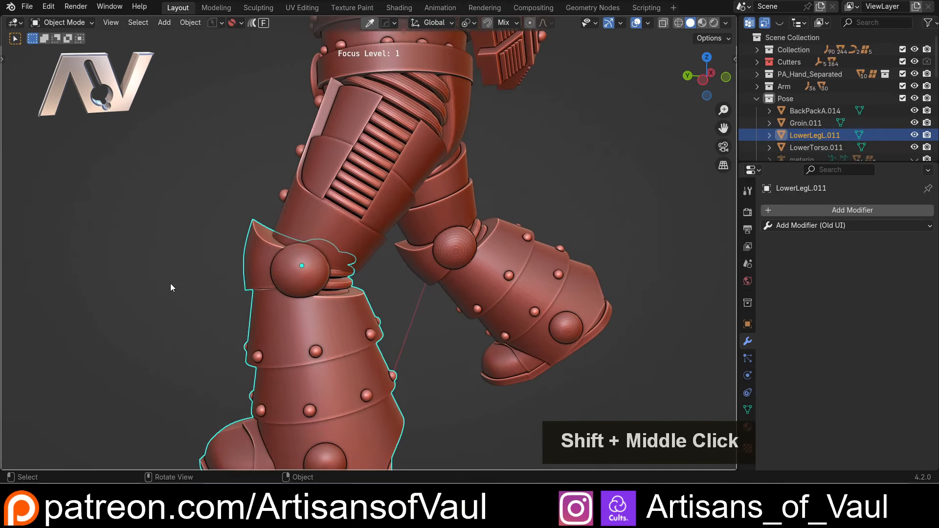
left_click(375, 254, "shift")
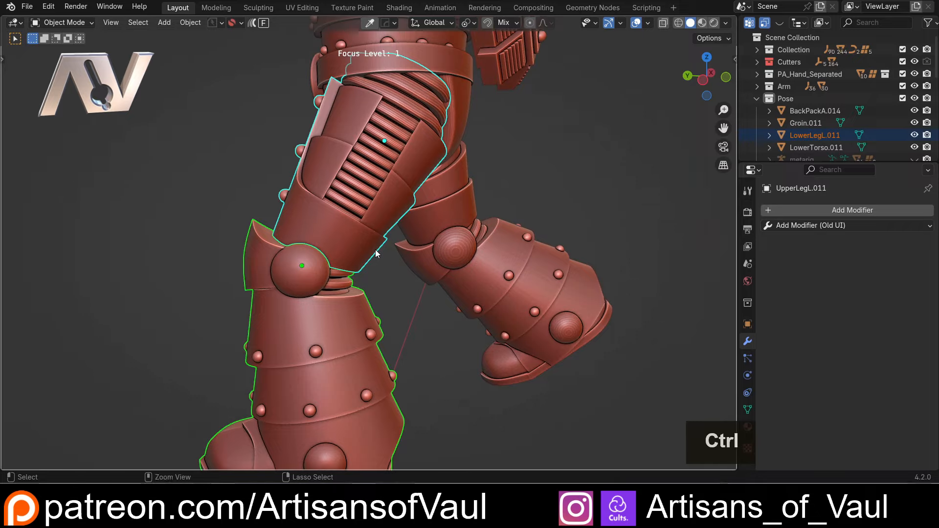
key("ctrl+j")
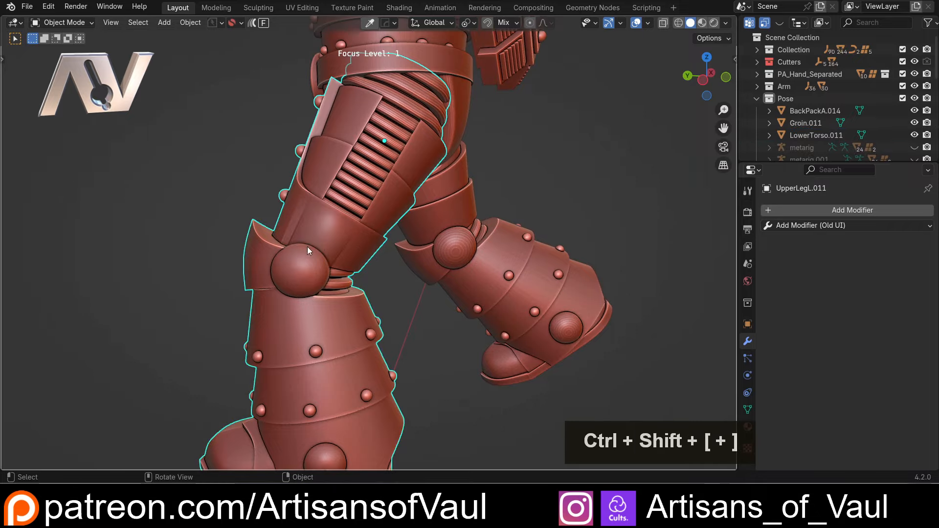
Try flat shading on the merged standing leg, undo it, and clear the selection.
middle_click_drag(307, 247, 269, 245)
scroll(291, 237, "up", 4)
right_click(230, 226)
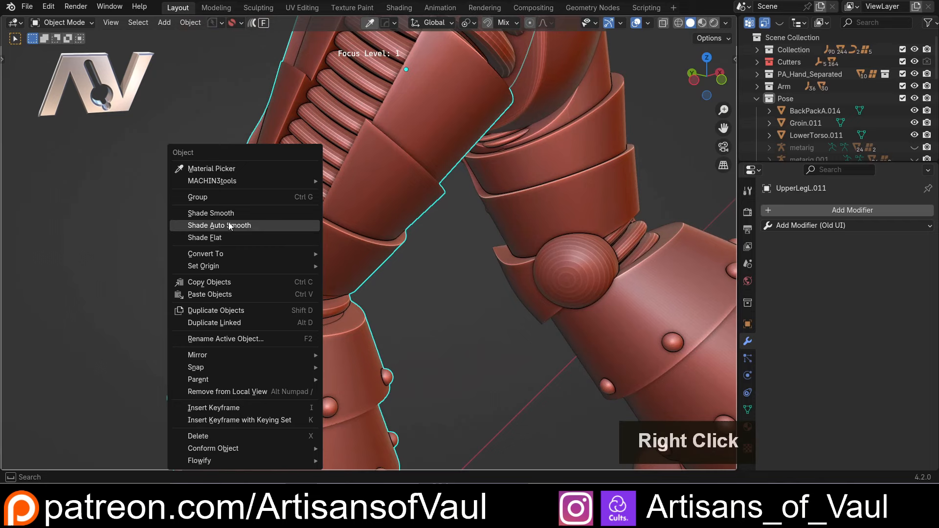
left_click(208, 238)
middle_click_drag(207, 240, 372, 273)
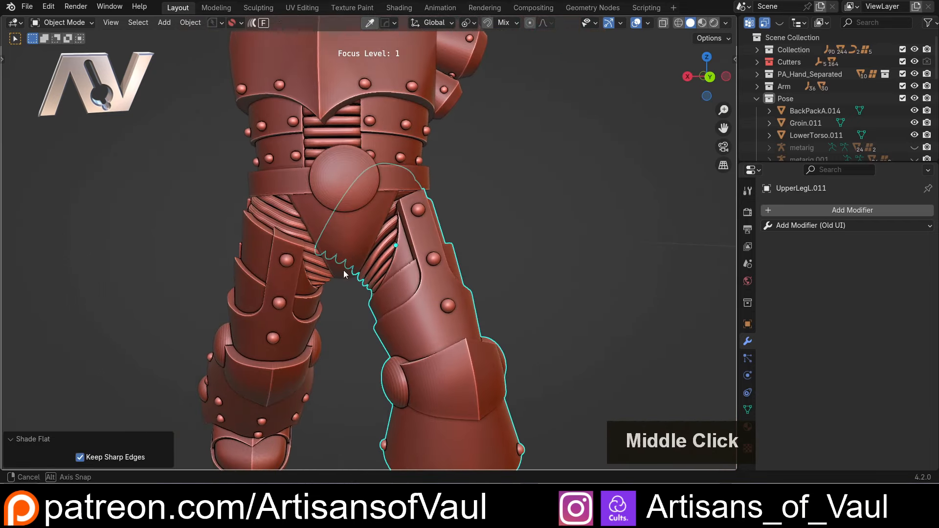
key("ctrl+z")
left_click(528, 271)
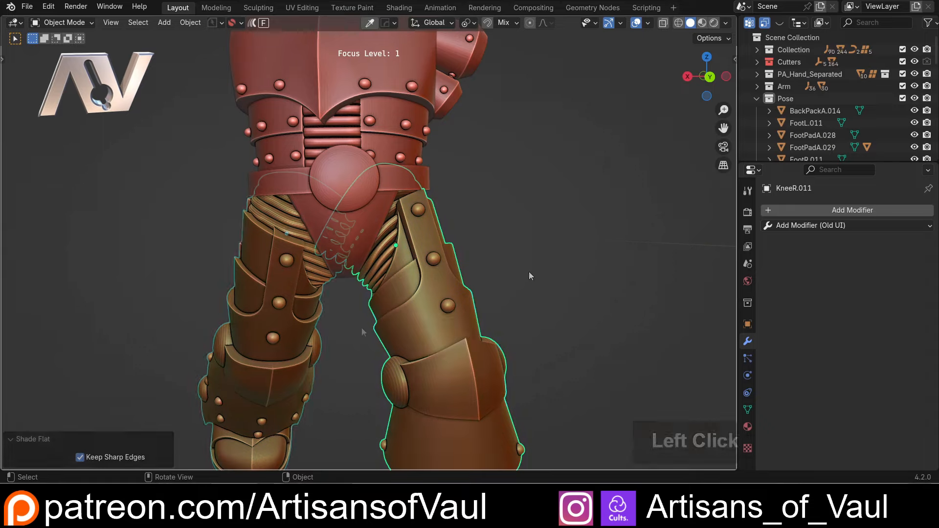
Examine where the groin plate meets both thighs, trying selections of the plate together with each leg.
double_click(357, 236)
middle_click_drag(357, 237, 350, 187)
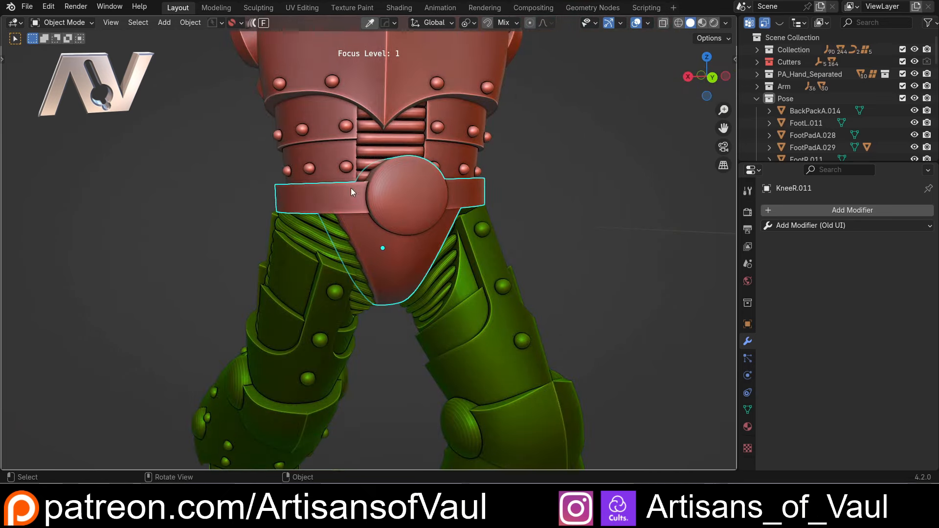
middle_click_drag(388, 222, 334, 303)
scroll(364, 235, "down", 3)
scroll(343, 275, "up", 4)
scroll(401, 215, "down", 3)
left_click(377, 255)
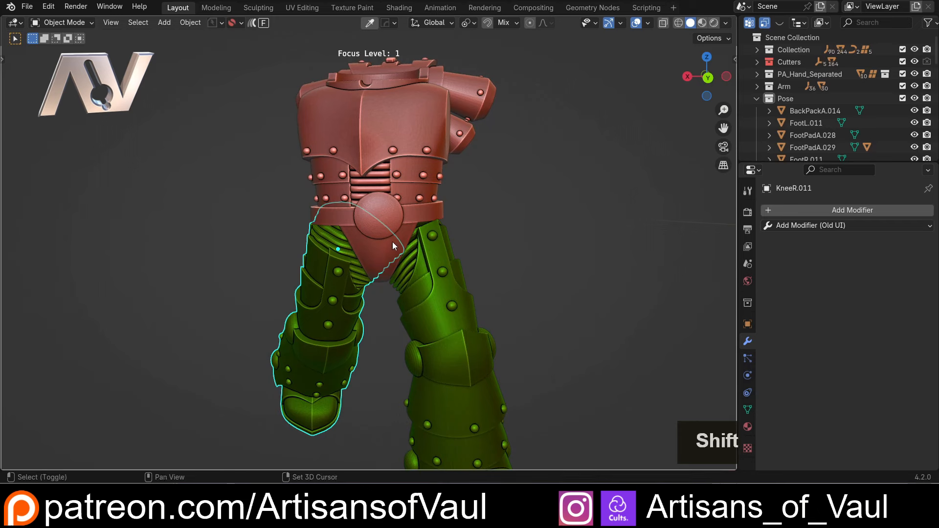
left_click(393, 242, "shift")
left_click(375, 298)
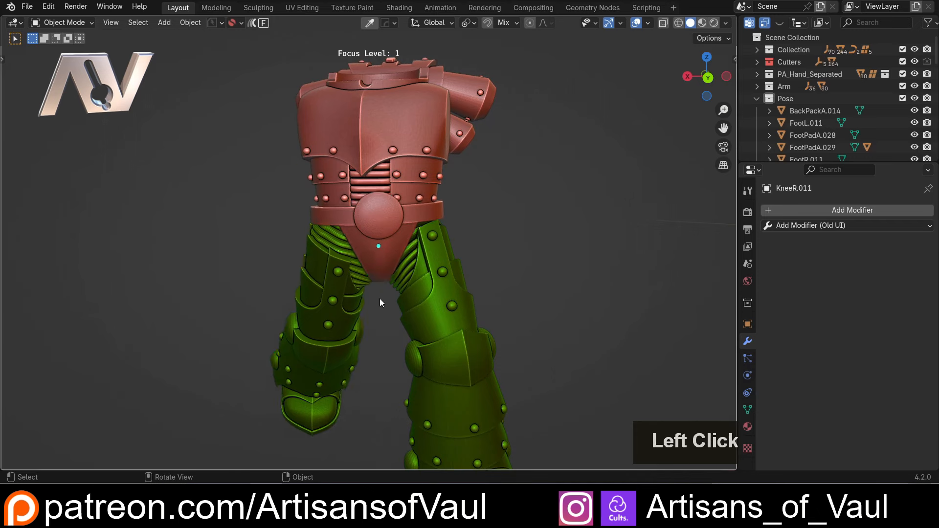
scroll(392, 296, "up", 2)
left_click(415, 294, "shift")
left_click(399, 267, "shift")
left_click(549, 258)
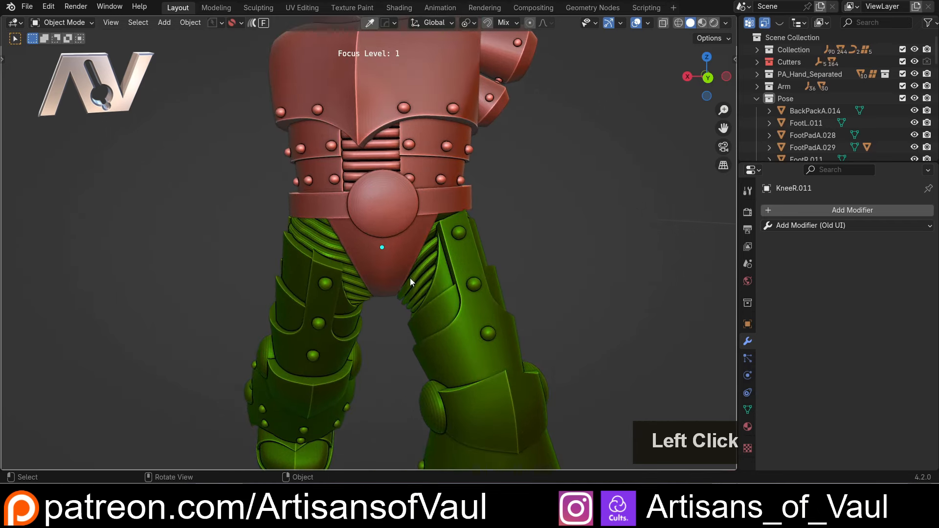
Try a Boolean union of the raised leg into the groin plate with the plate as the active part, and undo it.
middle_click_drag(410, 278, 393, 246)
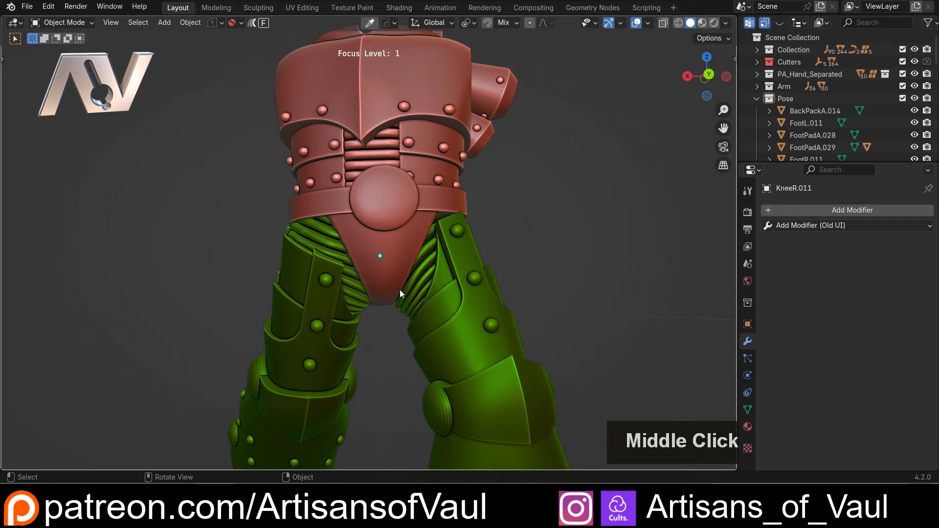
left_click(393, 243)
left_click(408, 248, "shift")
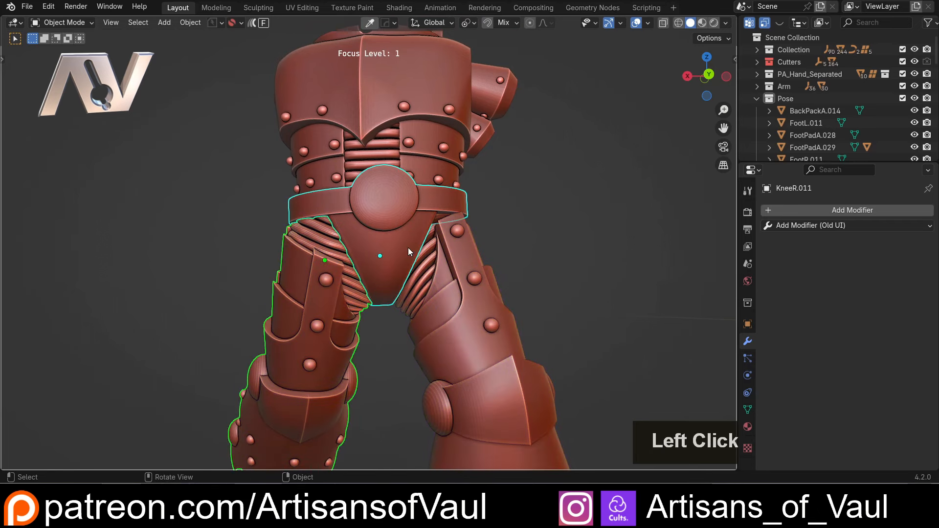
key("ctrl+shift+KP_Add")
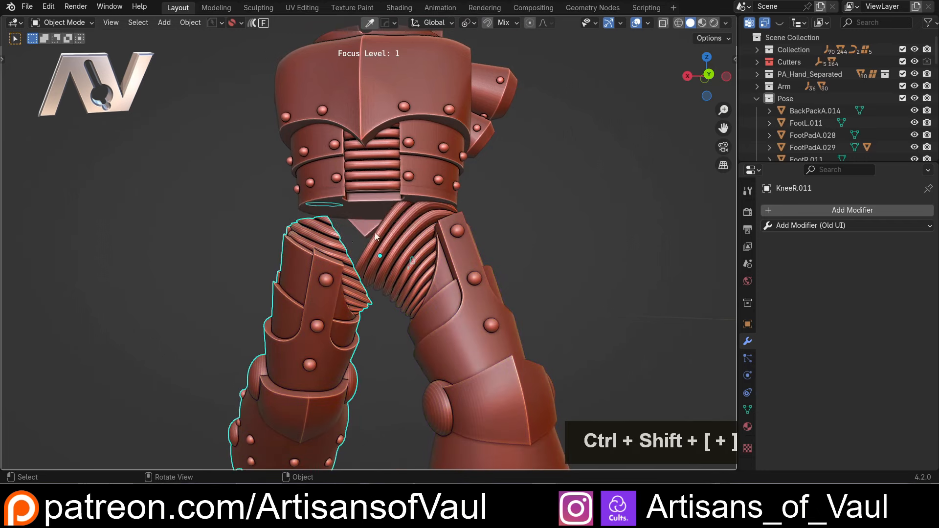
key("ctrl+z")
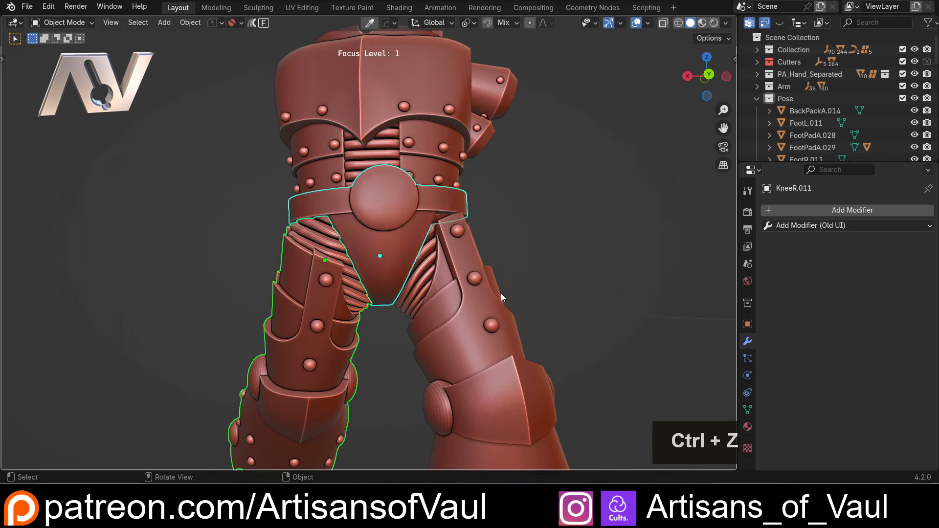
Merge the standing leg into the groin plate with a Boolean union, keeping the groin plate as the active part.
left_click(501, 292)
left_click(366, 242, "shift")
key("ctrl+shift+KP_Add")
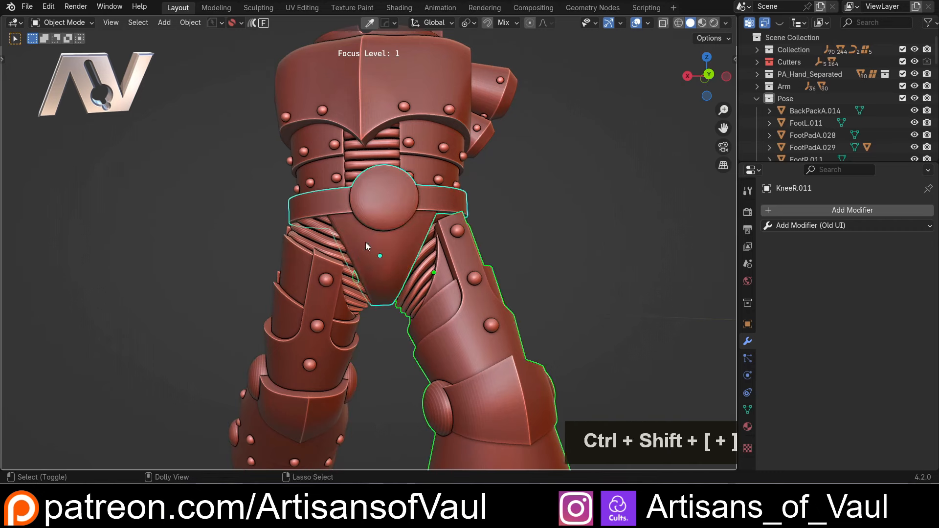
Try uniting the merged groin and standing leg with the raised leg as the active part, undo it, and clear the selection.
left_click(331, 288, "shift")
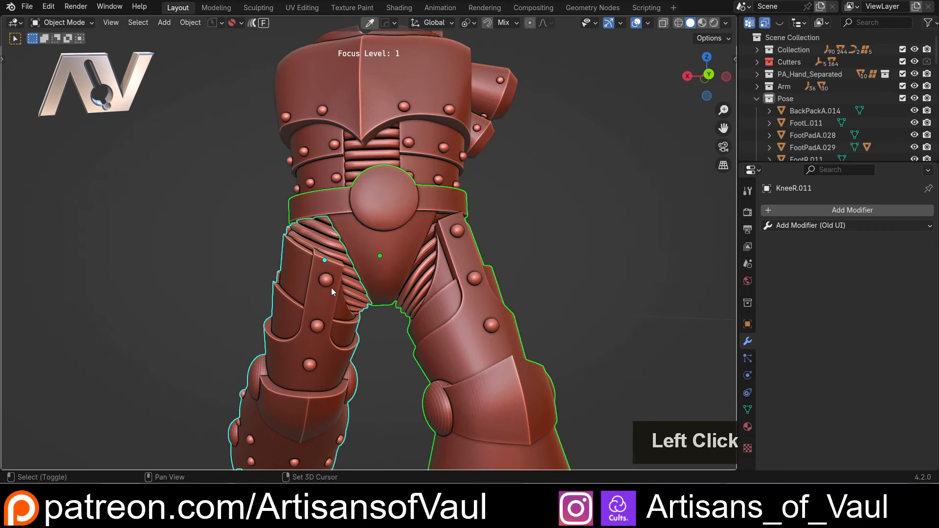
key("ctrl+shift+KP_Add")
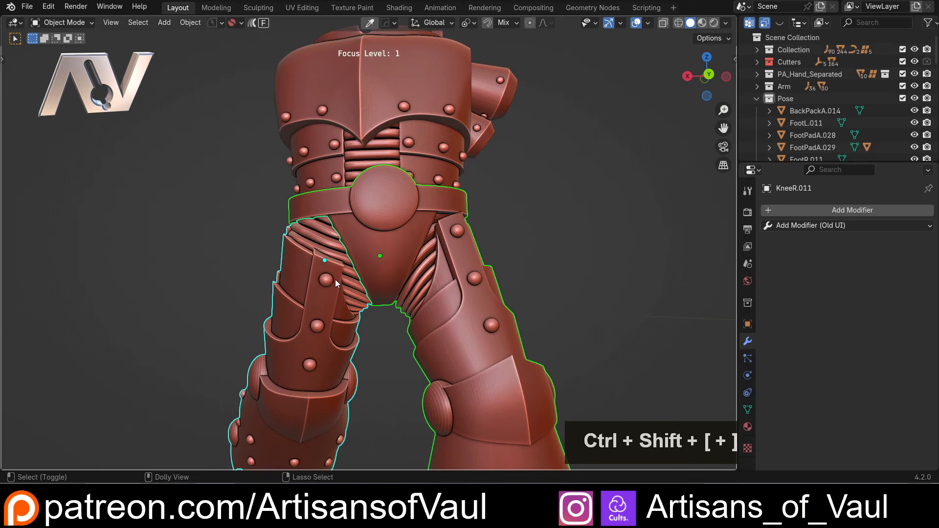
key("ctrl+z")
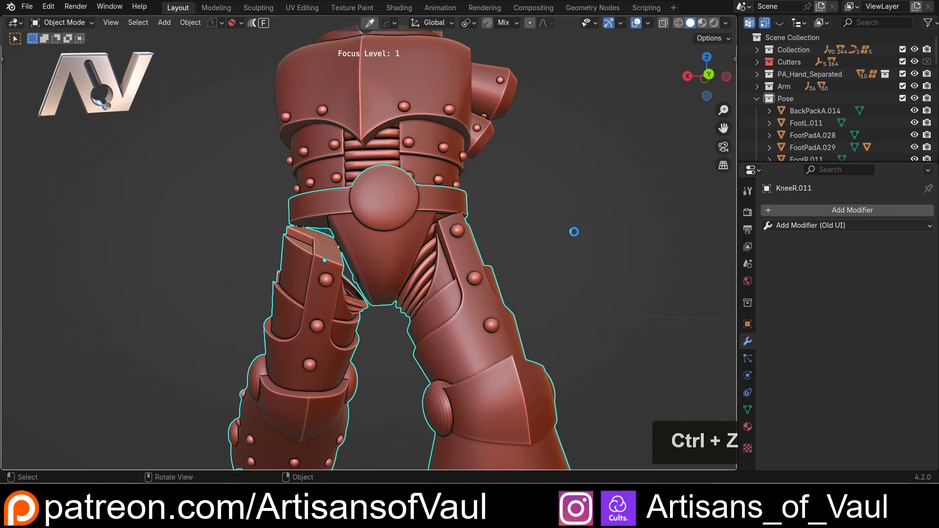
scroll(541, 259, "up", 2)
left_click(541, 252)
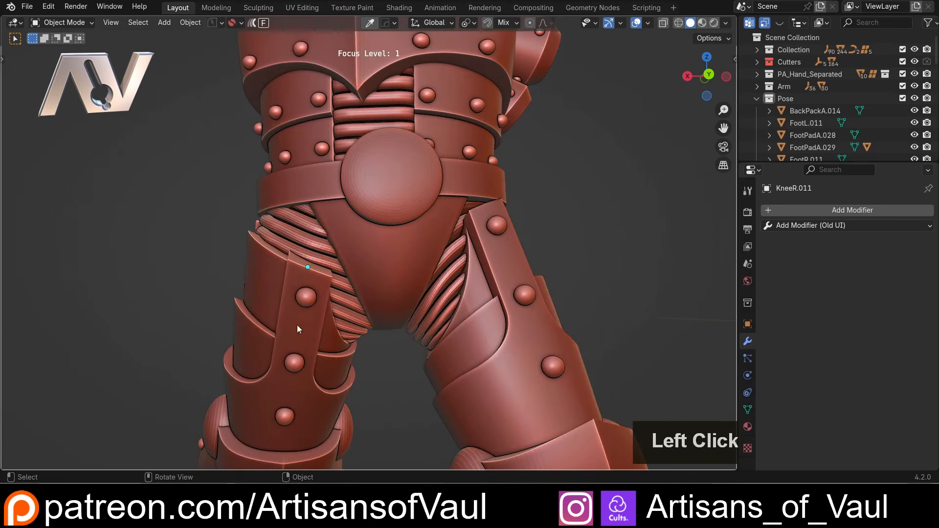
Retry the Boolean union of the raised leg with the merged groin piece as the active part, undo it, and clear the selection.
left_click(279, 356)
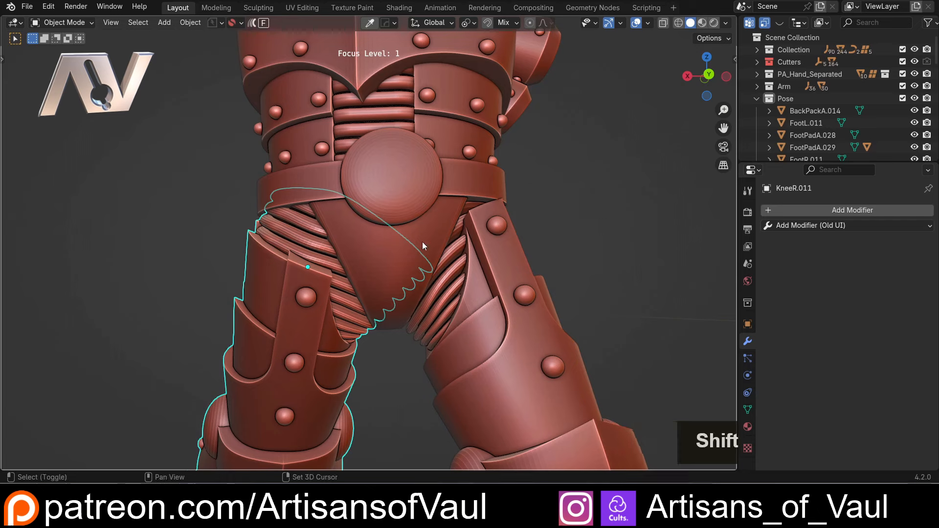
left_click(444, 210, "shift")
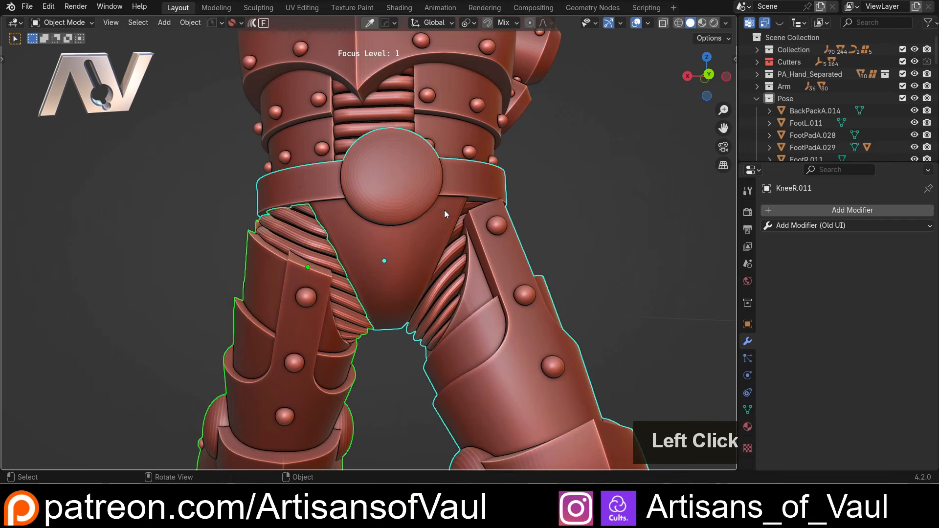
left_click(317, 289, "shift")
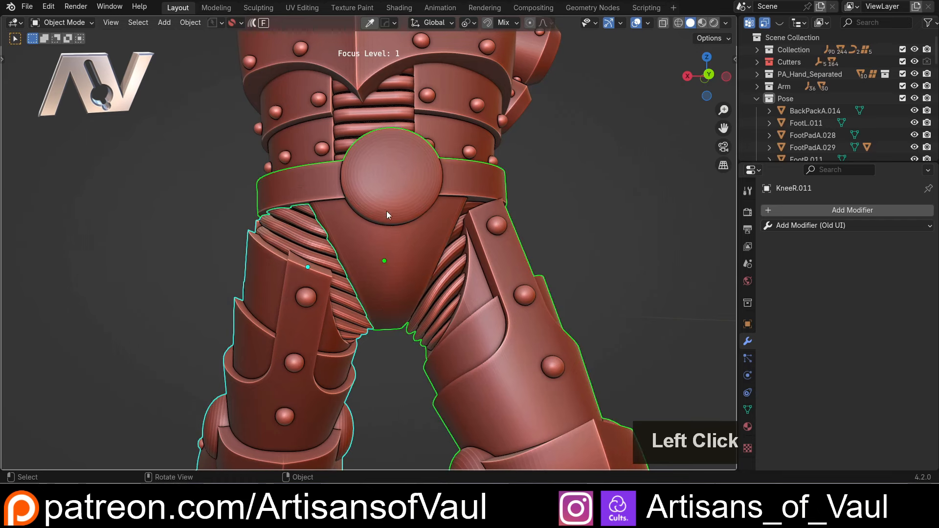
left_click(169, 258)
left_click(278, 303)
left_click(416, 235, "shift")
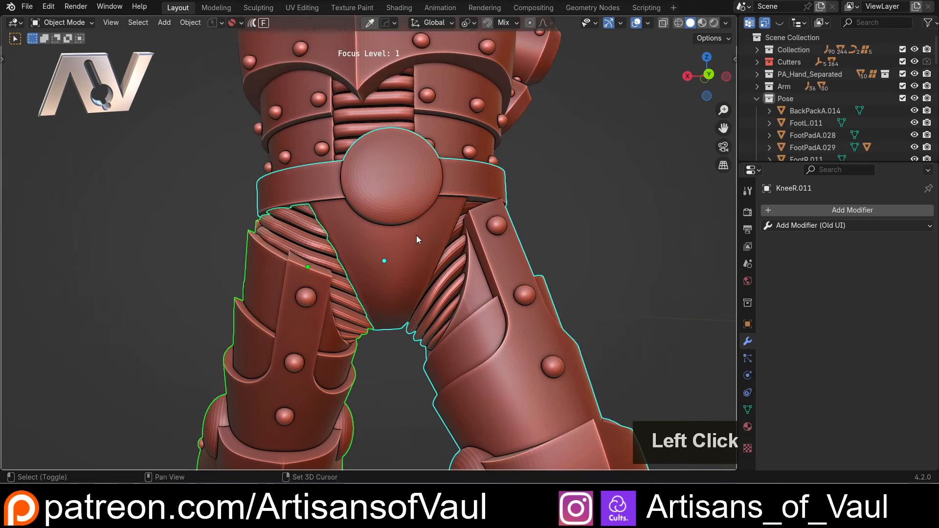
key("ctrl+shift+plus")
scroll(391, 234, "down", 2)
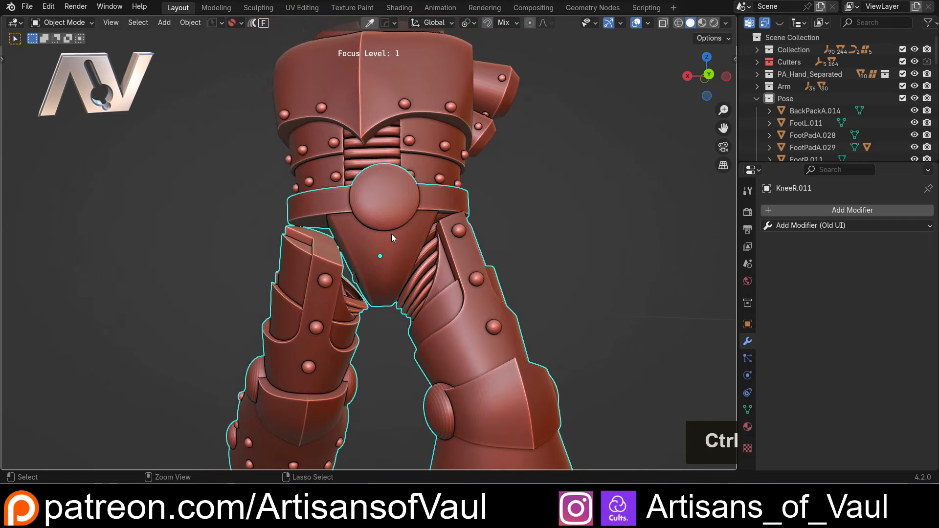
key("ctrl+z")
left_click(571, 243)
scroll(463, 233, "up", 3)
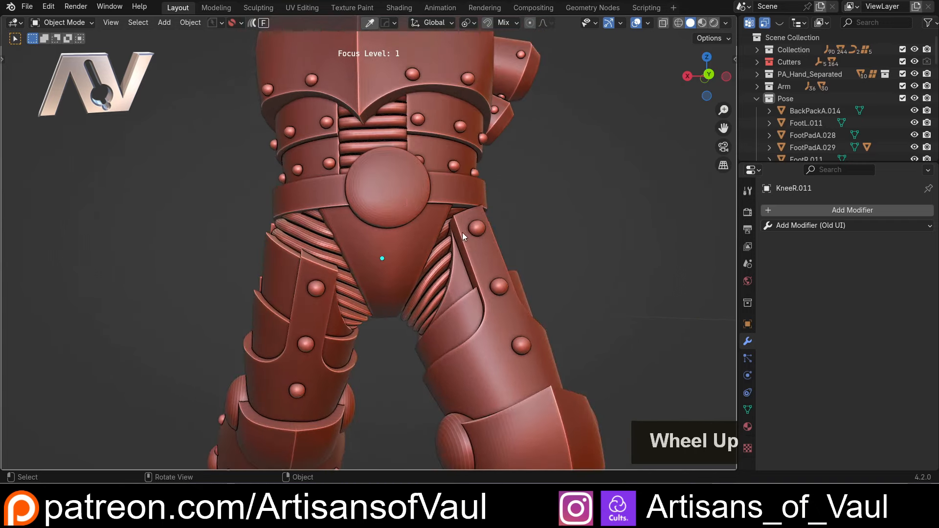
Merge the riveted lower torso into the combined groin and standing leg piece with a Boolean union.
left_click(292, 140)
middle_click_drag(292, 139, 413, 264)
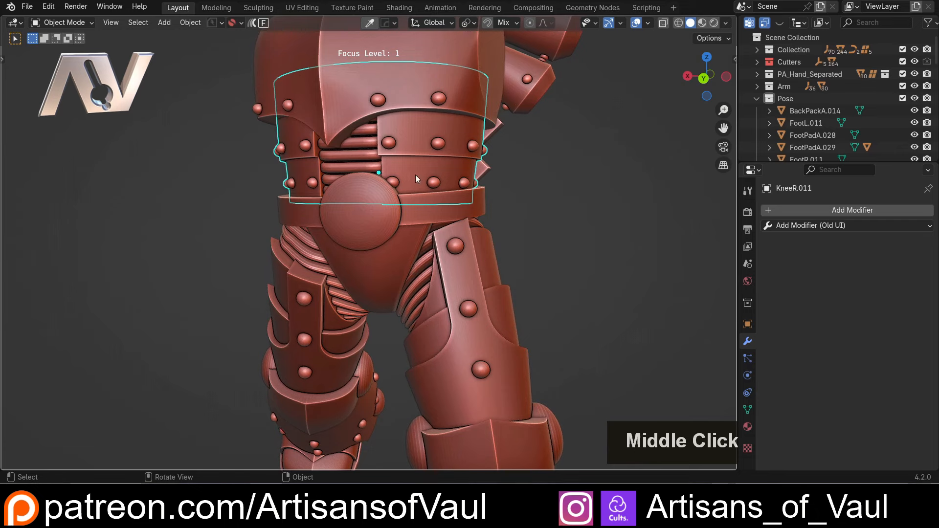
left_click(408, 266)
middle_click_drag(377, 350, 390, 274)
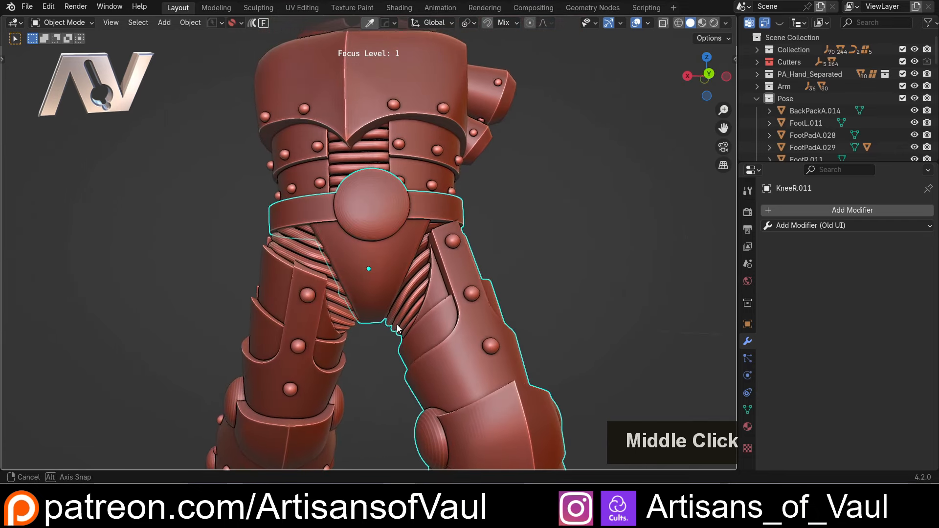
left_click(409, 161)
left_click(376, 279, "shift")
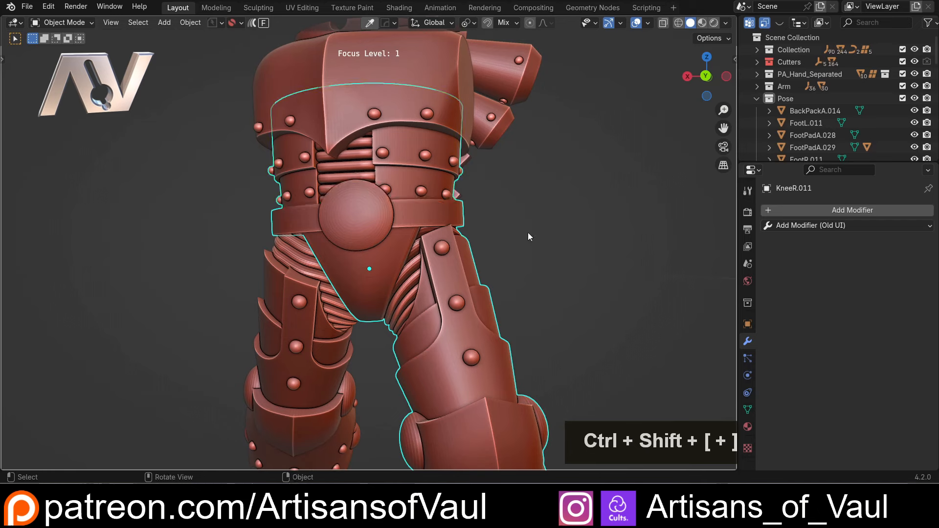
Unite the merged torso, groin and standing leg with the raised leg in a Boolean union, with the raised leg active.
middle_click_drag(474, 249, 498, 241)
left_click(276, 307, "shift")
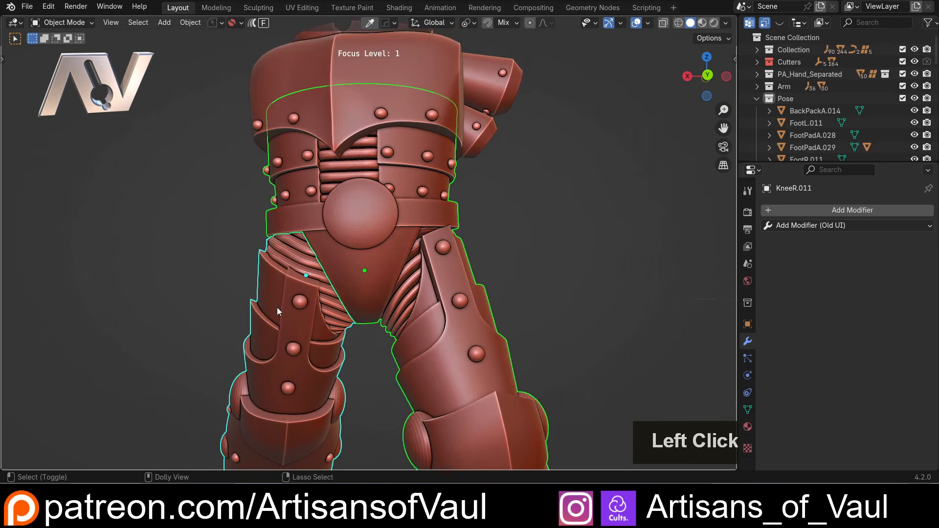
key("ctrl+shift+KP_Add")
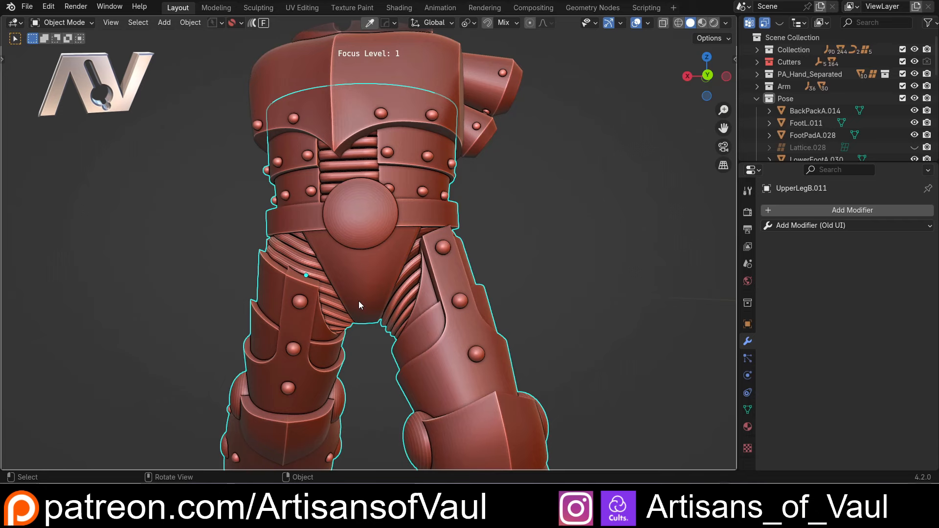
middle_click_drag(339, 255, 339, 294, "shift")
mouse_move(338, 294)
middle_mouse_down()
mouse_move(316, 310)
mouse_move(328, 287)
middle_mouse_up()
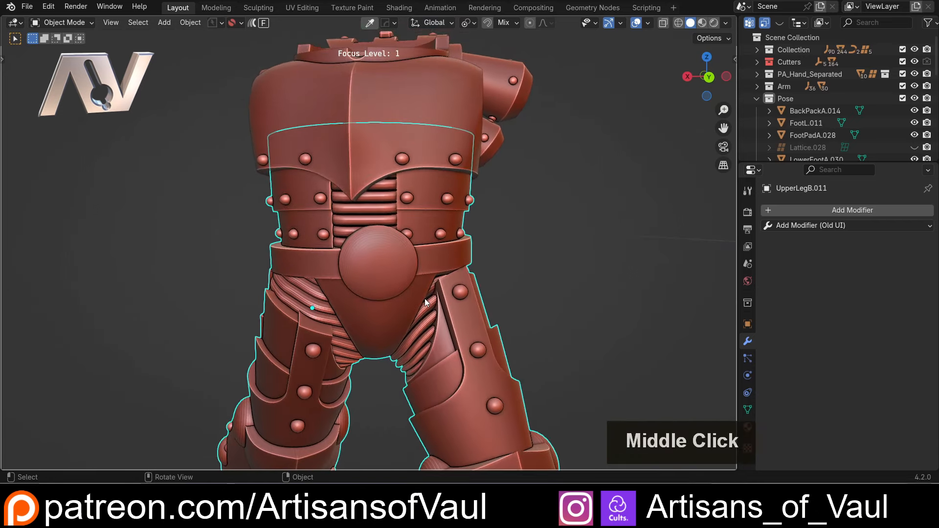
left_click(577, 279)
Unite the upper torso with the merged lower torso, groin and legs in a Boolean union, with the merged lower body active.
scroll(577, 279, "down", 2)
scroll(577, 284, "down", 2)
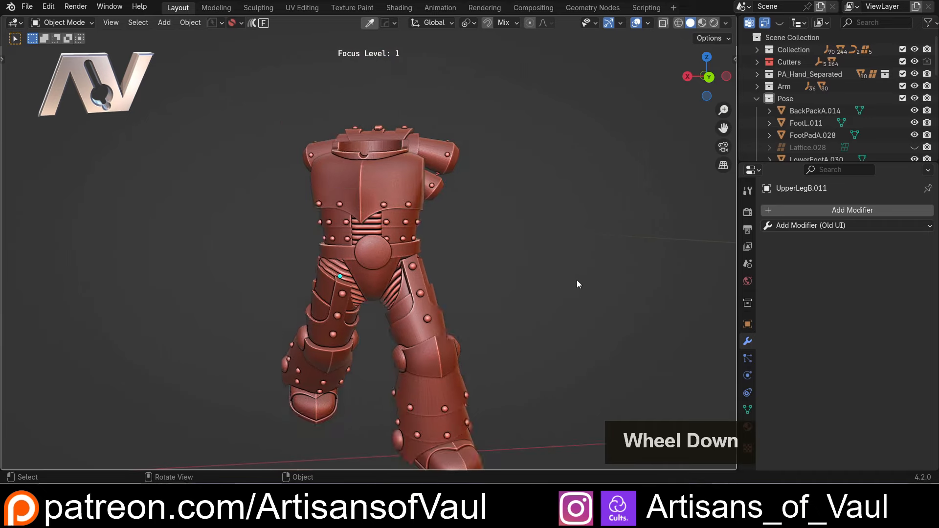
left_click(362, 266)
middle_click_drag(362, 266, 426, 318)
left_click(401, 247)
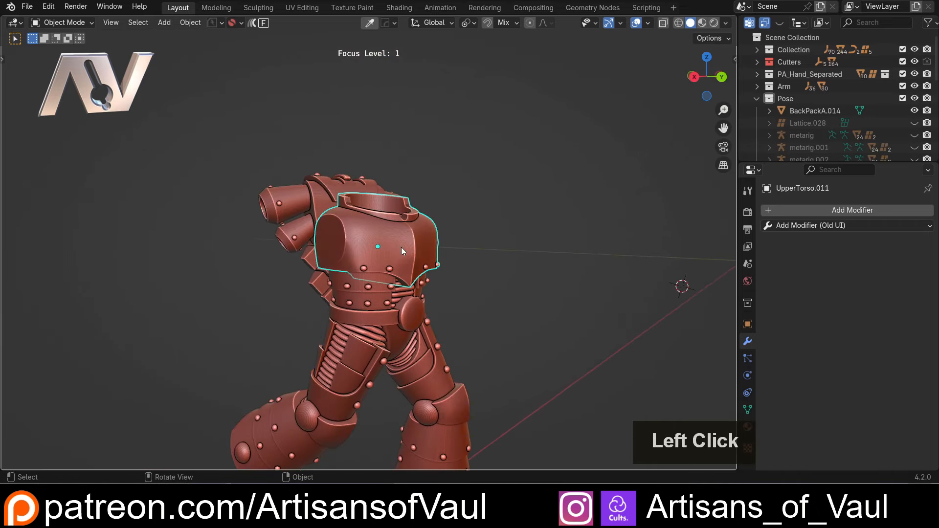
left_click(399, 335, "shift")
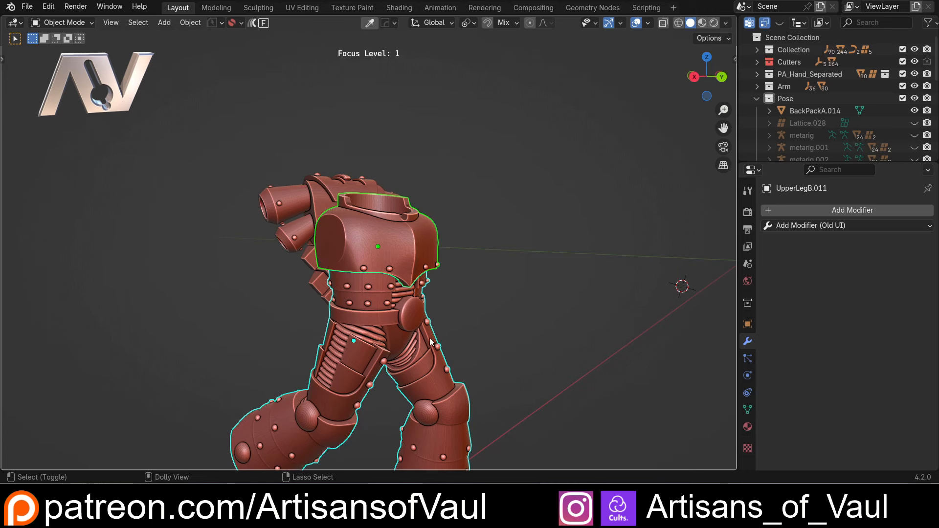
scroll(429, 338, "down", 1)
scroll(396, 297, "up", 1)
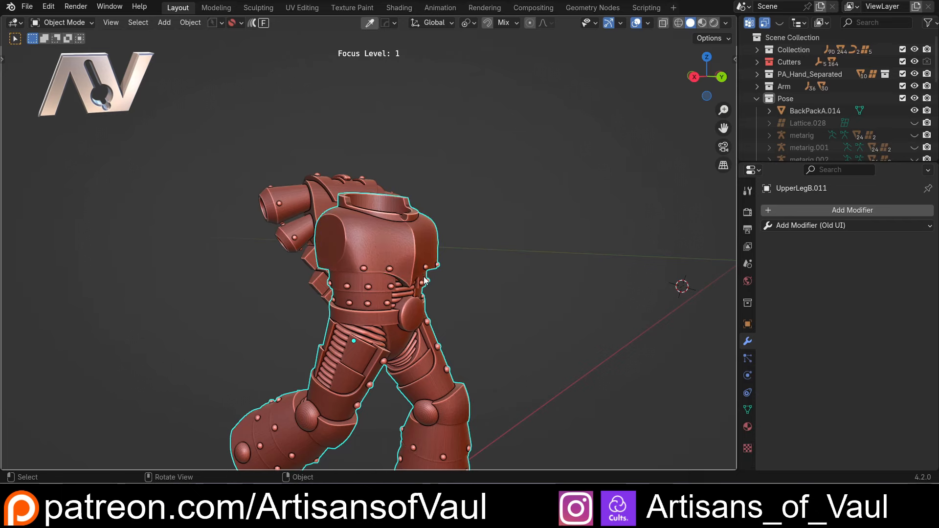
mouse_move(424, 280)
middle_mouse_down()
mouse_move(408, 343)
mouse_move(404, 267)
mouse_move(419, 251)
mouse_move(420, 265)
middle_mouse_up()
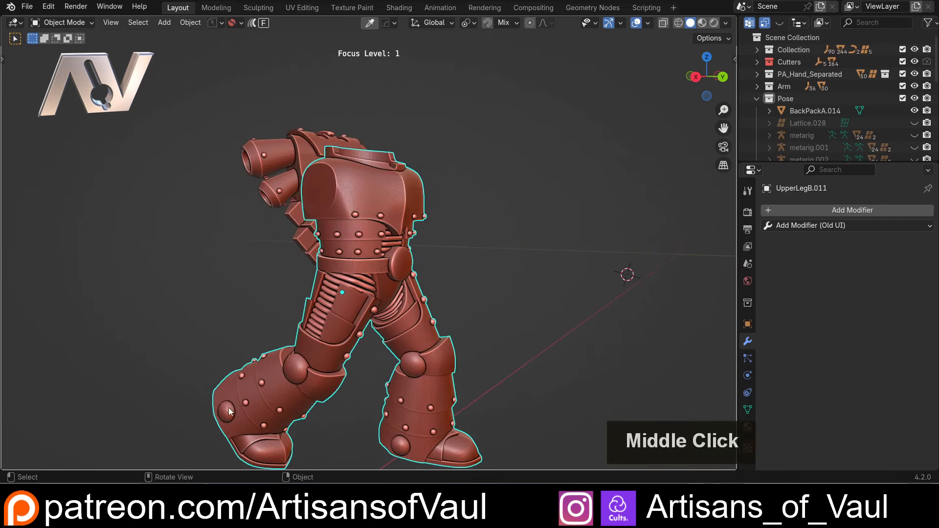
Select the backpack and show the 3D Print Toolbox mesh analysis tools.
scroll(333, 345, "up", 3)
middle_click_drag(347, 333, 429, 211)
scroll(448, 275, "down", 2)
left_click(326, 190)
key("n")
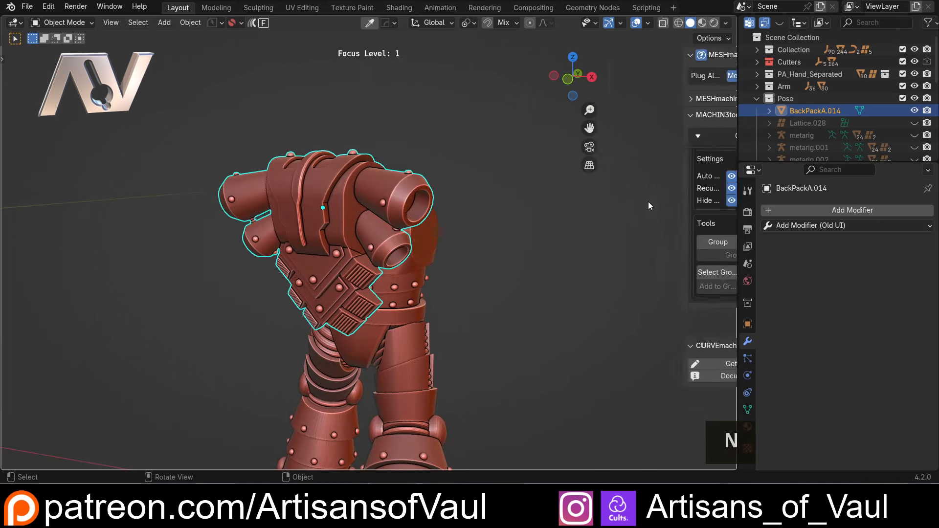
left_click(731, 413)
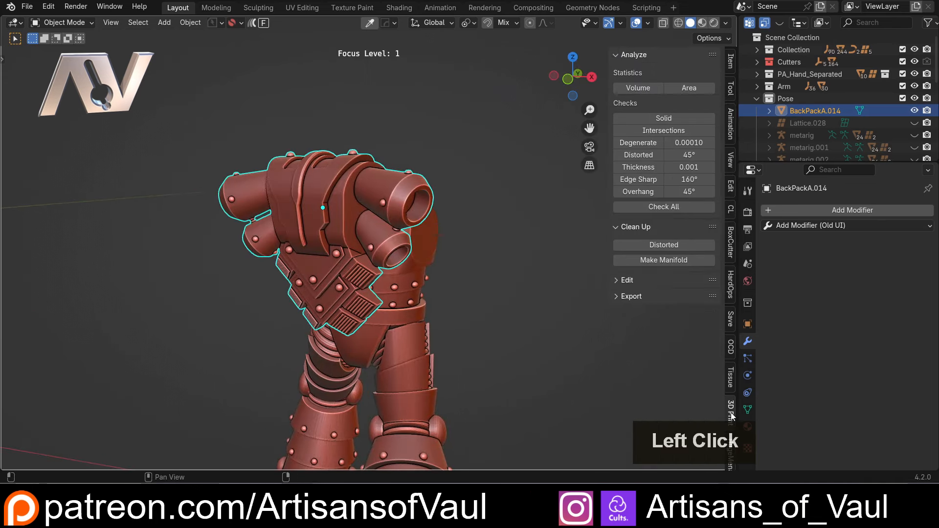
Look up the 3D Print Toolbox by searching the add-ons preferences for "3d", view the available extensions, and close the preferences.
left_click(49, 7)
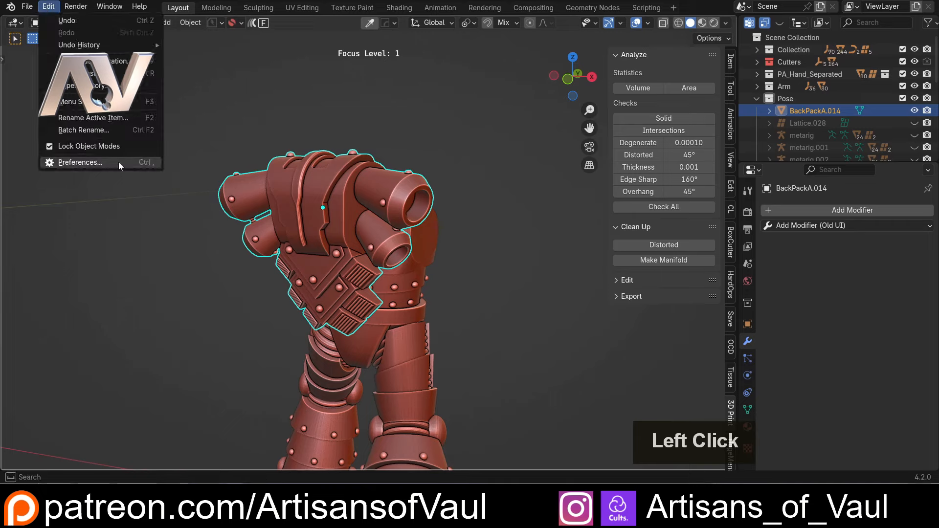
left_click(118, 162)
left_click_drag(225, 5, 409, 79)
left_click(337, 101)
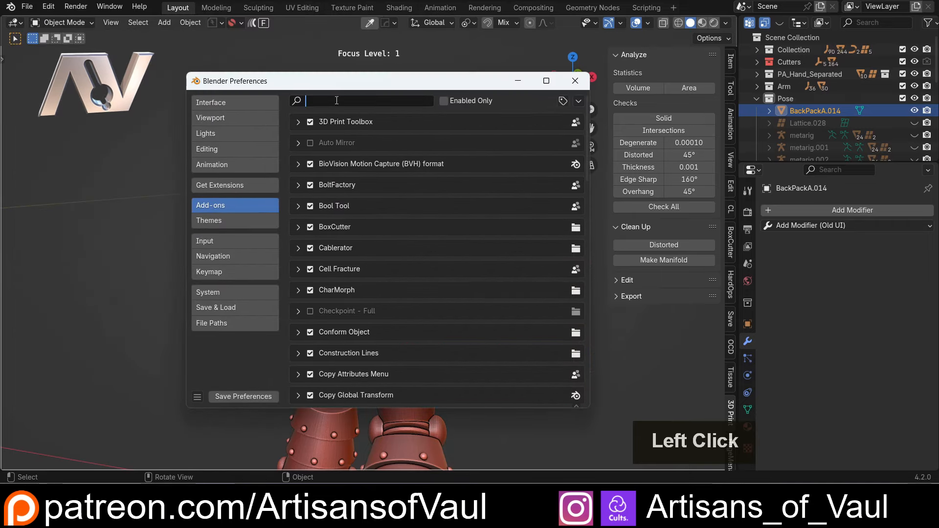
type("3d")
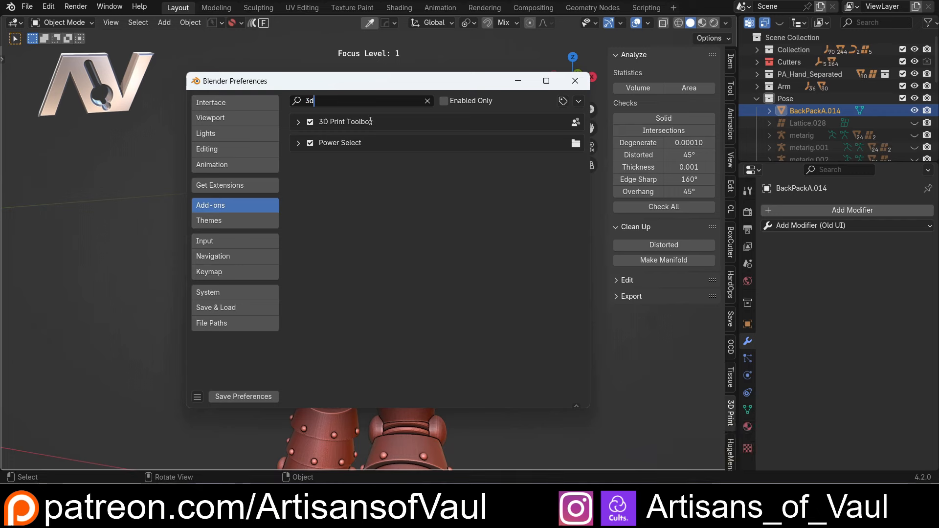
left_click(234, 186)
double_click(304, 302)
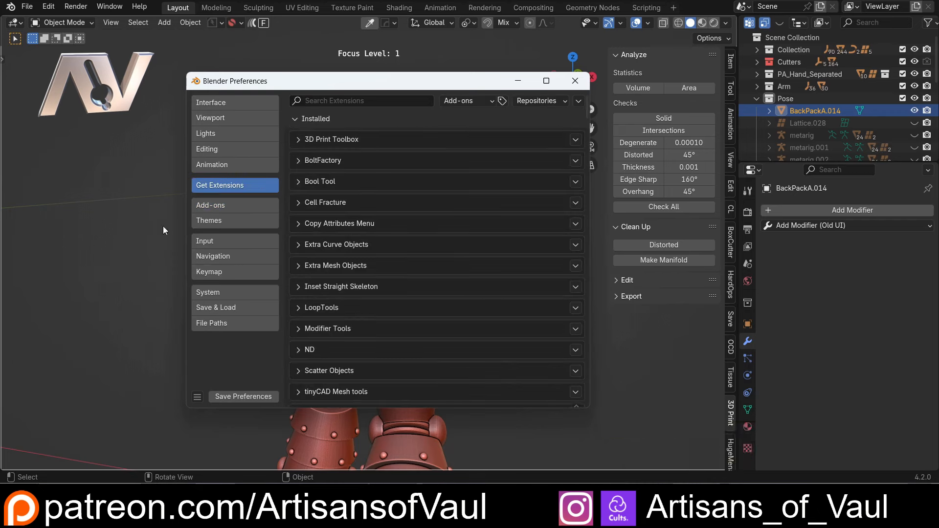
left_click(572, 81)
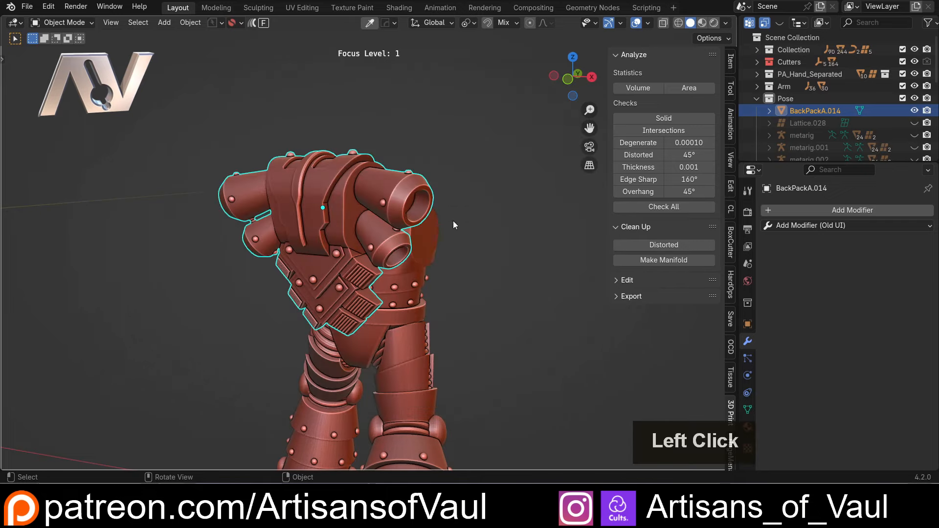
Run all 3D Print Toolbox checks on the backpack and examine the part from the side.
left_click(667, 206)
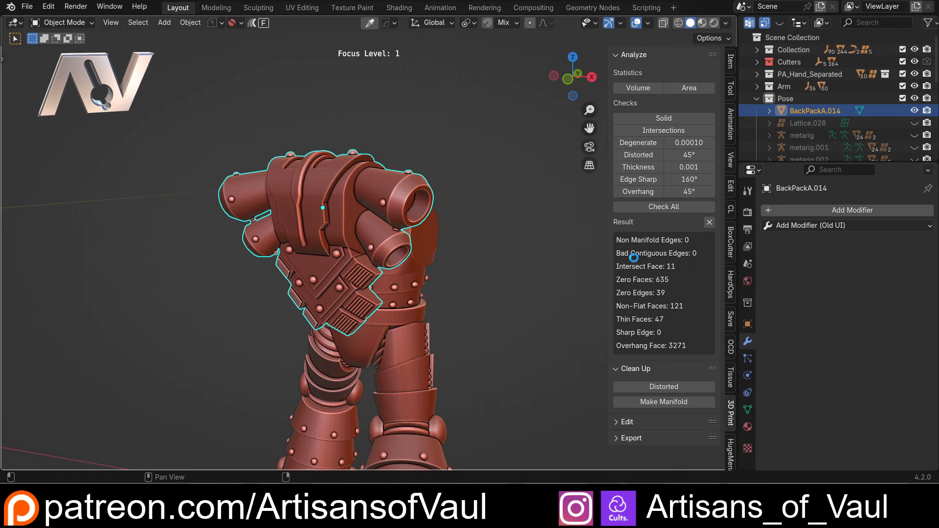
scroll(328, 234, "up", 1)
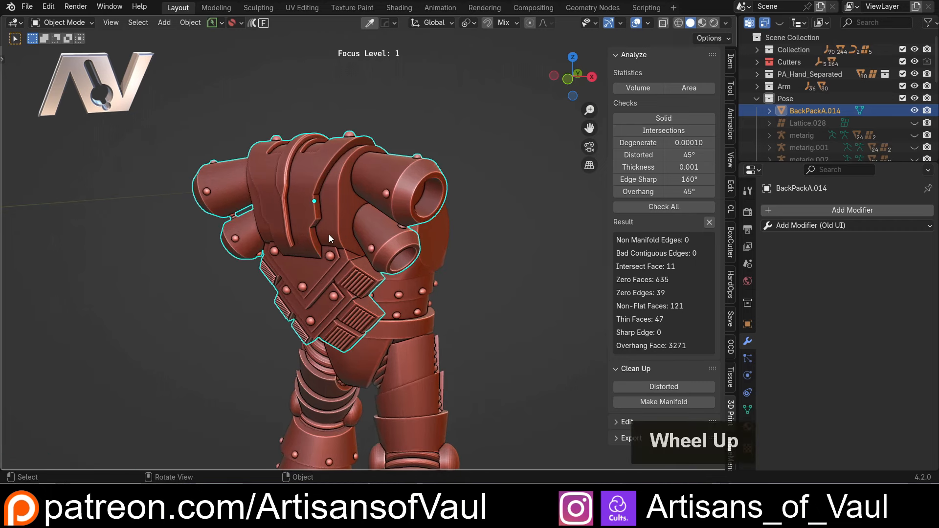
middle_click_drag(543, 277, 409, 227)
Try uniting the backpack with the merged body in a Boolean union with the body active, undo it, and clear the selection.
left_click(364, 234, "shift")
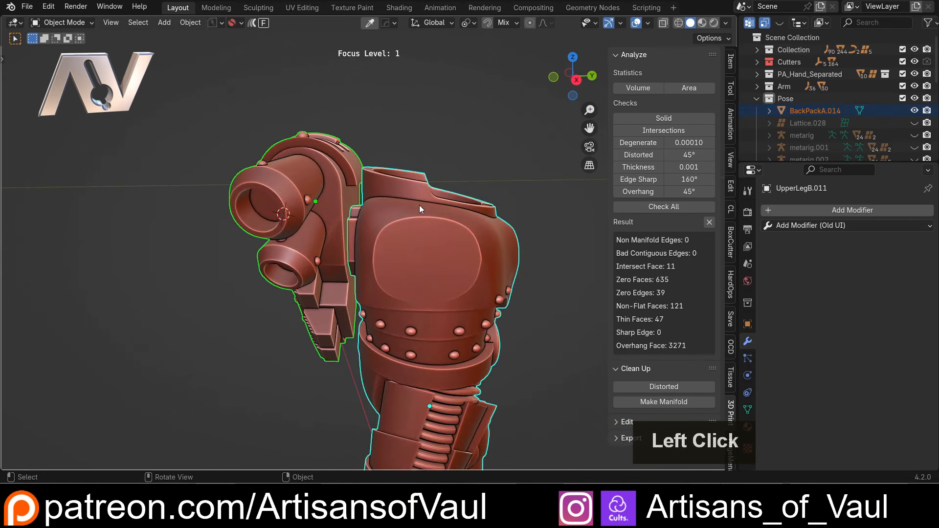
key("ctrl+shift+KP_Add")
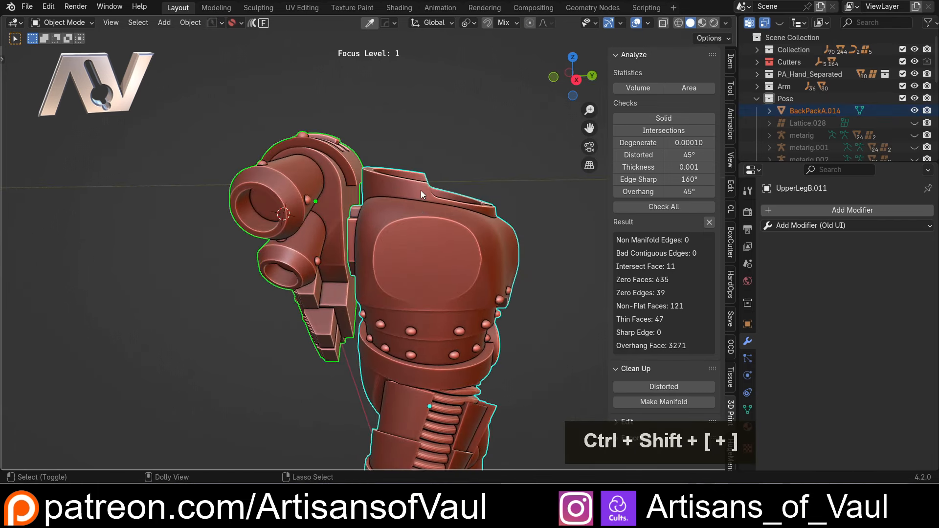
scroll(420, 189, "down", 3)
mouse_move(401, 197)
middle_mouse_down()
mouse_move(473, 192)
mouse_move(393, 205)
mouse_move(420, 197)
middle_mouse_up()
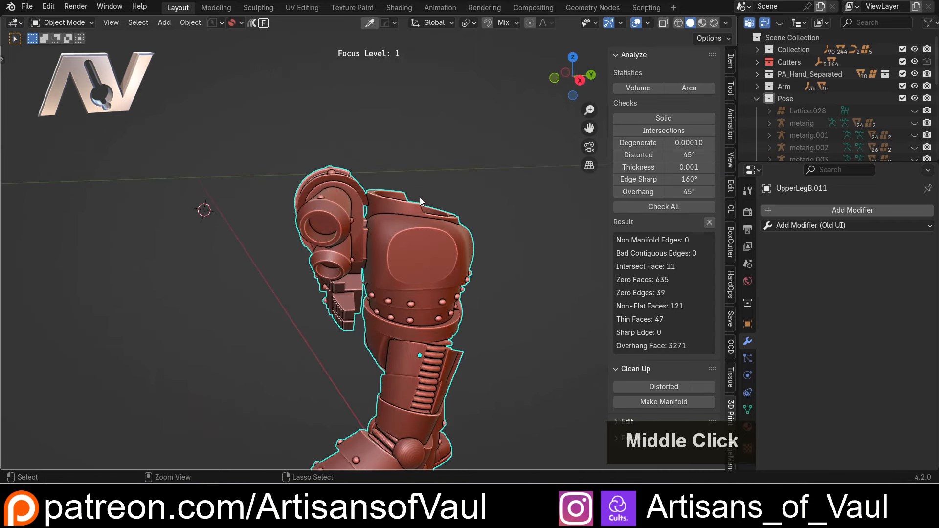
key("ctrl+z")
scroll(455, 194, "up", 3)
middle_click_drag(480, 165, 459, 145)
left_click(312, 145)
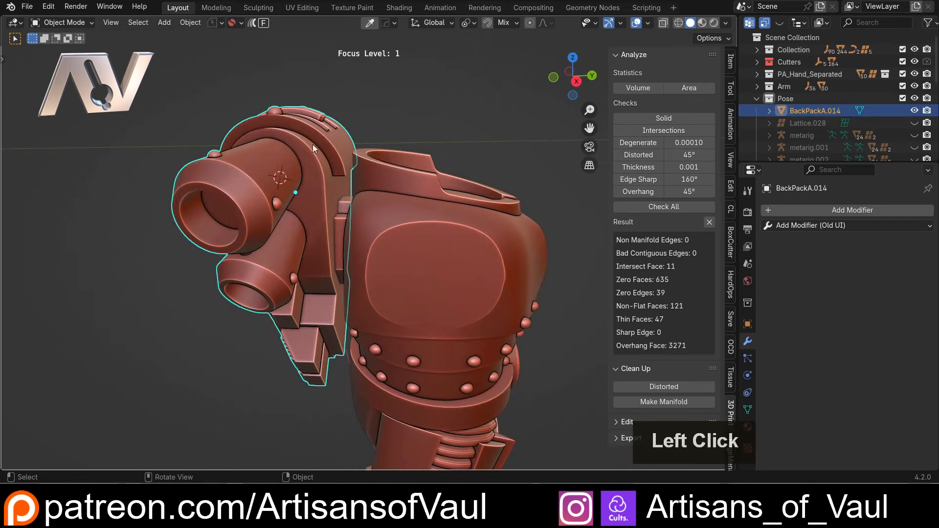
middle_click_drag(367, 228, 372, 218)
middle_click_drag(400, 162, 489, 184)
scroll(297, 160, "down", 3)
left_click(479, 198)
scroll(501, 218, "down", 2)
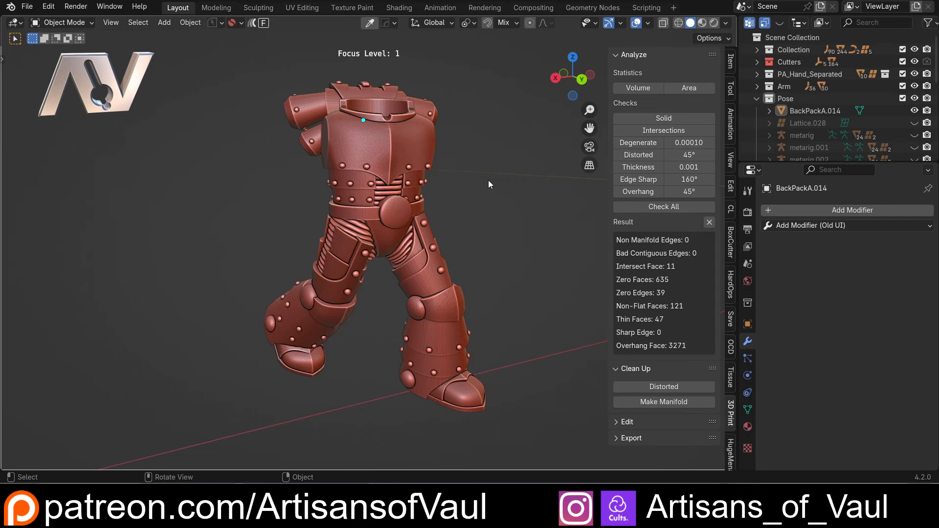
Select all armour parts of the neighbouring figure standing on both feet and apply their modifiers with Smart Apply.
key("f")
scroll(506, 172, "down", 3)
middle_click_drag(303, 209, 322, 152)
left_click(392, 225)
middle_click_drag(492, 343, 383, 215)
scroll(410, 261, "up", 2)
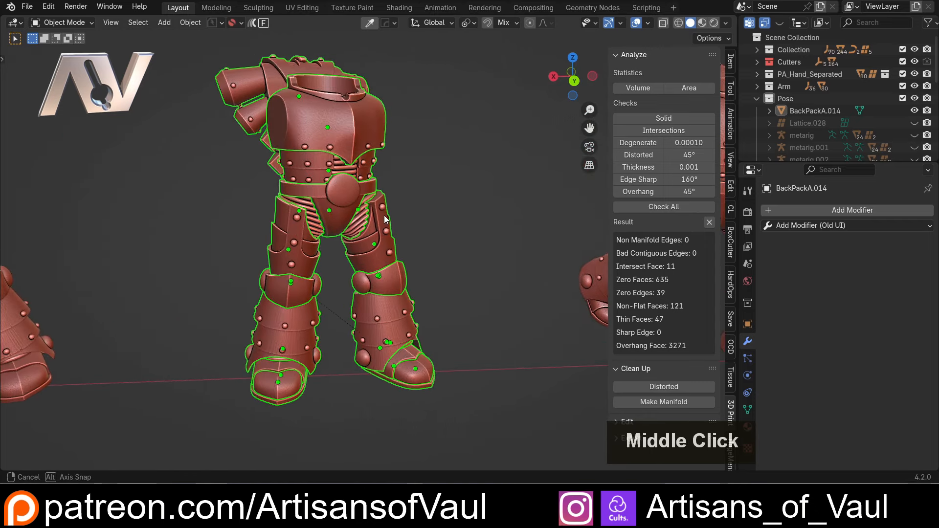
key("q")
mouse_move(445, 227)
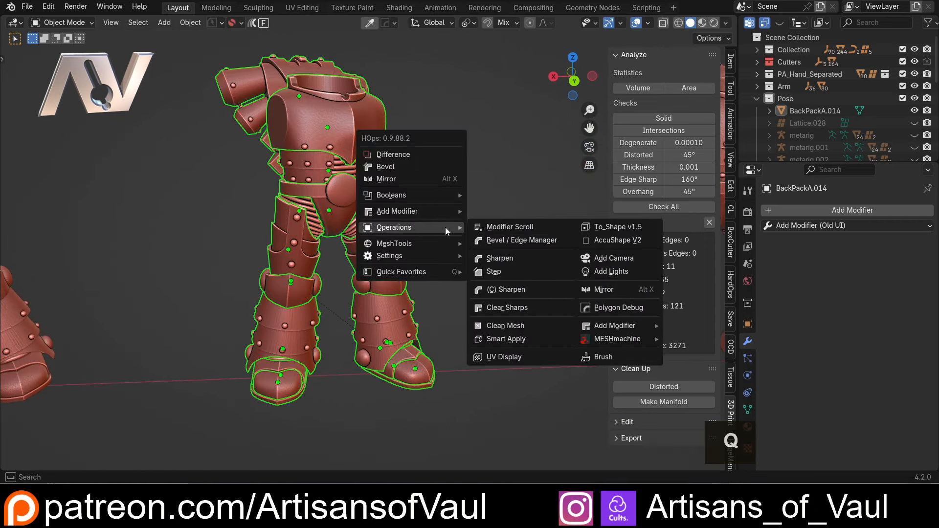
left_click(496, 342)
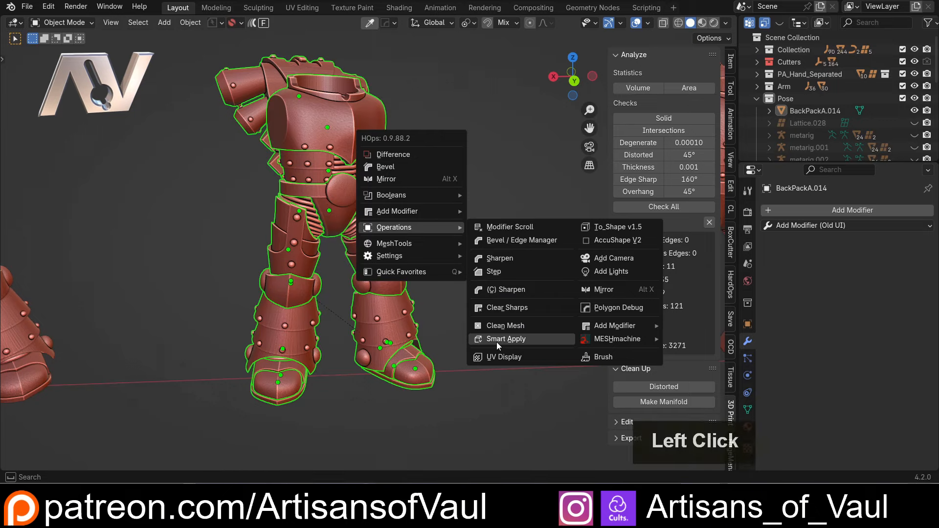
Inspect the selected parts' geometry in Edit Mode and in wireframe, and return to solid shading in Object Mode.
key("Tab")
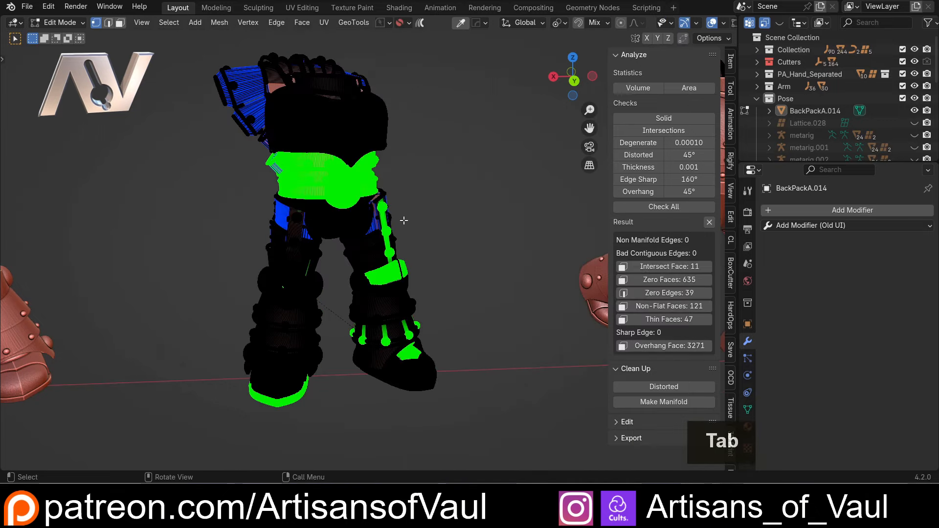
key("3")
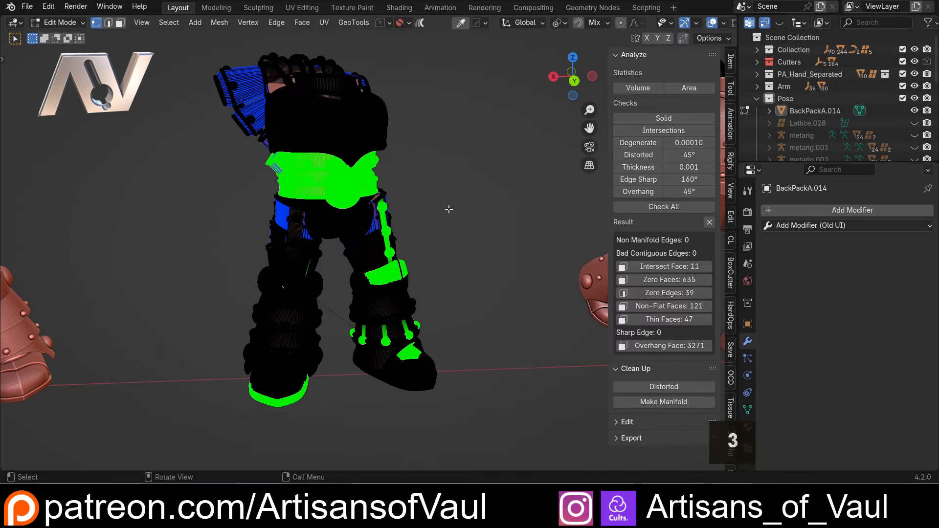
key("Tab")
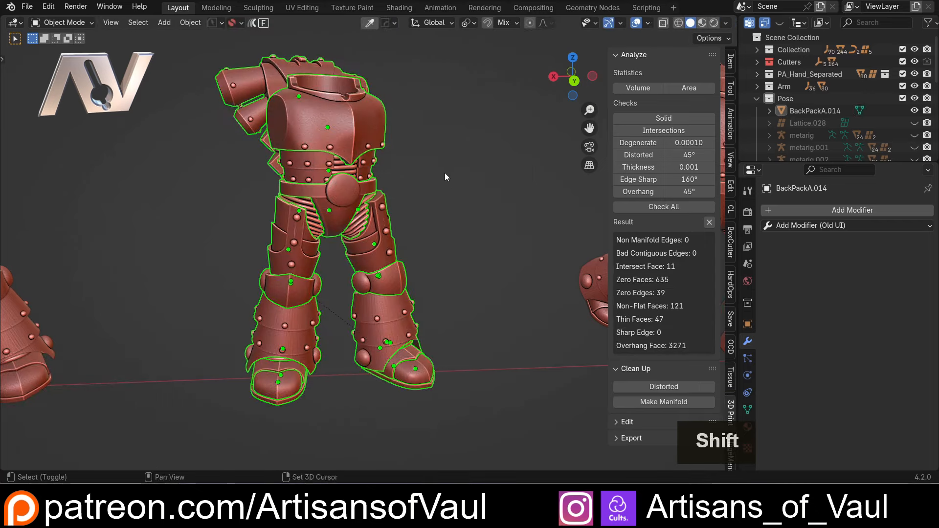
scroll(450, 184, "down", 1)
scroll(450, 184, "down", 1)
mouse_move(450, 183)
middle_mouse_down("shift")
mouse_move(454, 221)
mouse_move(418, 208)
mouse_move(438, 271)
mouse_move(463, 242)
mouse_move(443, 214)
middle_mouse_up("shift")
scroll(453, 276, "up", 1)
key("shift+z")
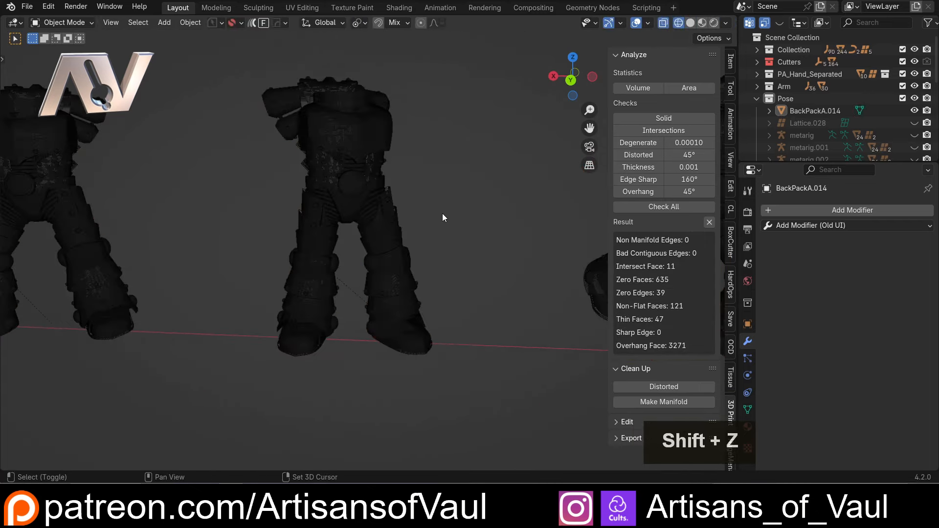
key("shift+z")
Select all parts of the standing figure and clear their parent while keeping the transformation.
left_click_drag(229, 64, 461, 385)
key("alt+p")
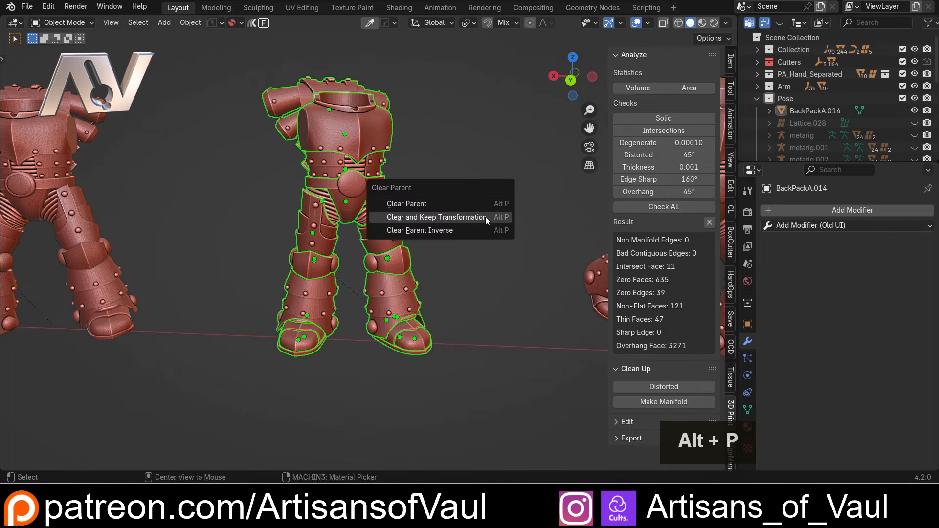
left_click(485, 216)
middle_click_drag(481, 216, 446, 247, "shift")
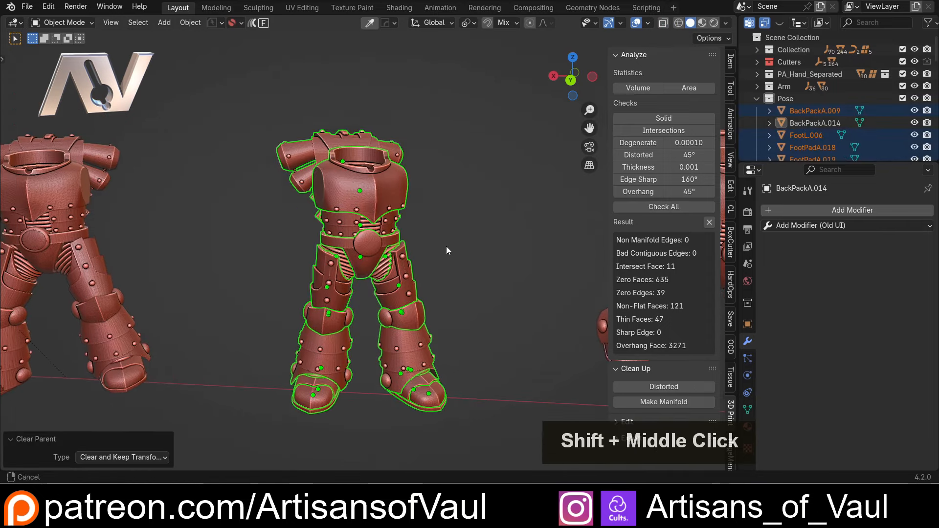
Exclude the backpack from the selection and join the remaining parts into one object with the upper torso active.
left_click(300, 141, "shift")
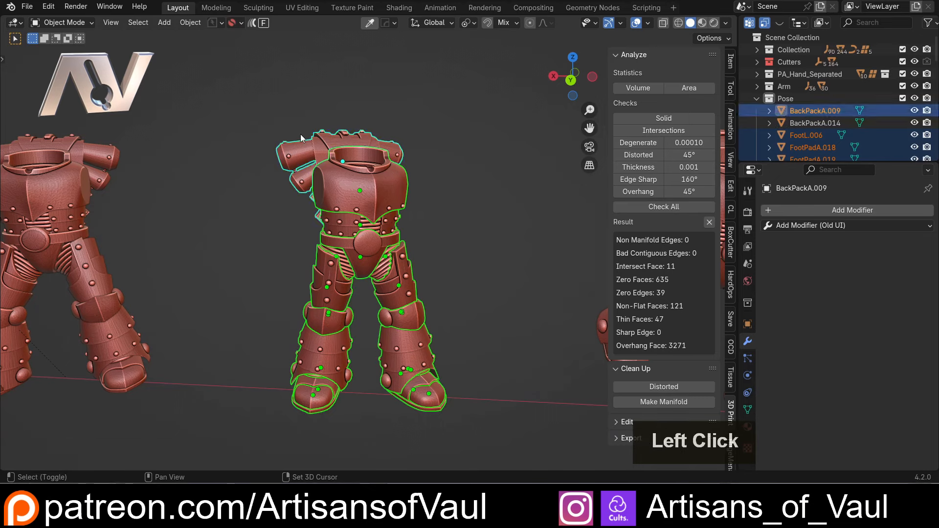
left_click(301, 149, "shift")
left_click(390, 206, "shift")
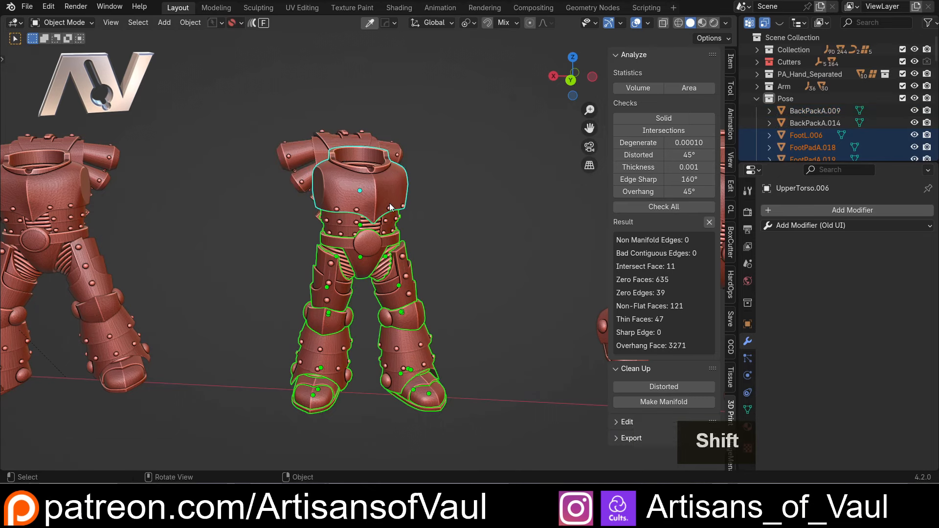
key("ctrl+j")
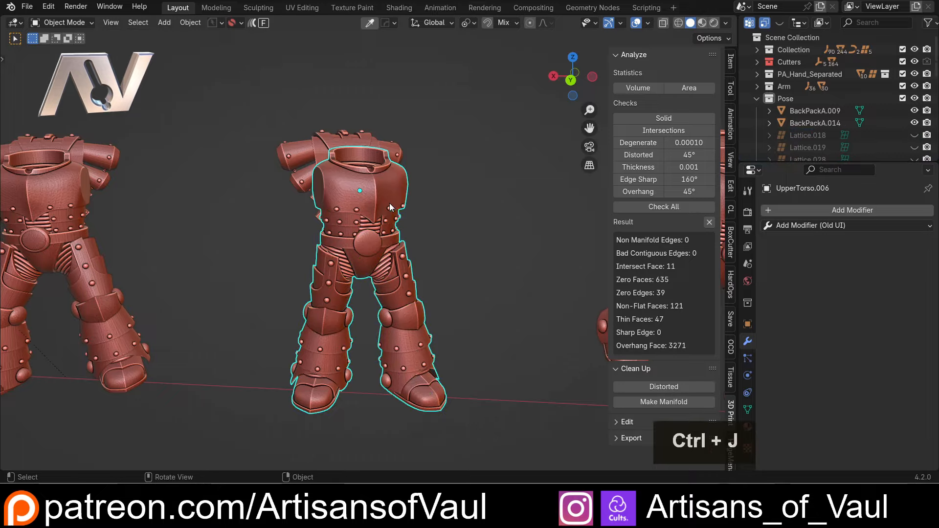
Add the Self Union modifier from the GeoModifiers category to the joined standing figure.
scroll(423, 240, "up", 2)
middle_click_drag(435, 244, 426, 213)
scroll(401, 246, "up", 2)
scroll(376, 239, "down", 2)
scroll(419, 177, "up", 2)
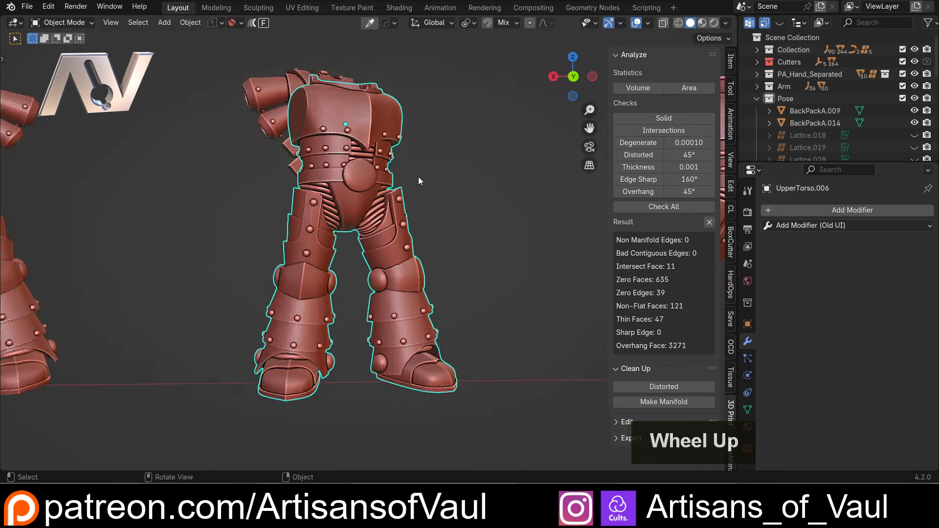
middle_click_drag(418, 177, 451, 212)
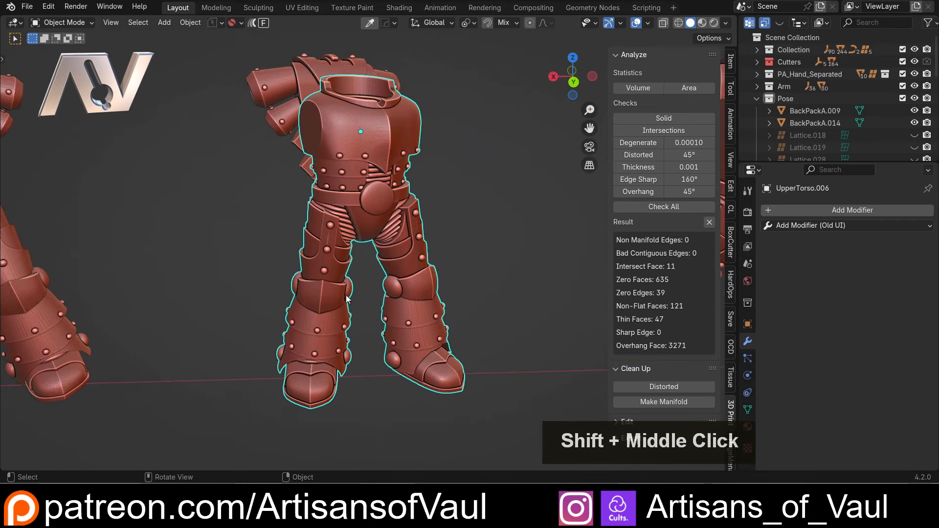
scroll(442, 240, "up", 2)
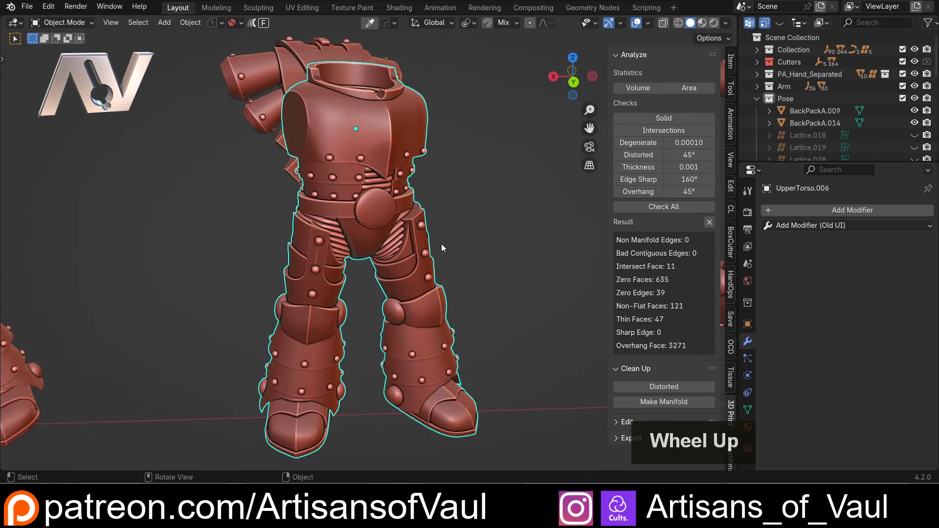
left_click(797, 225)
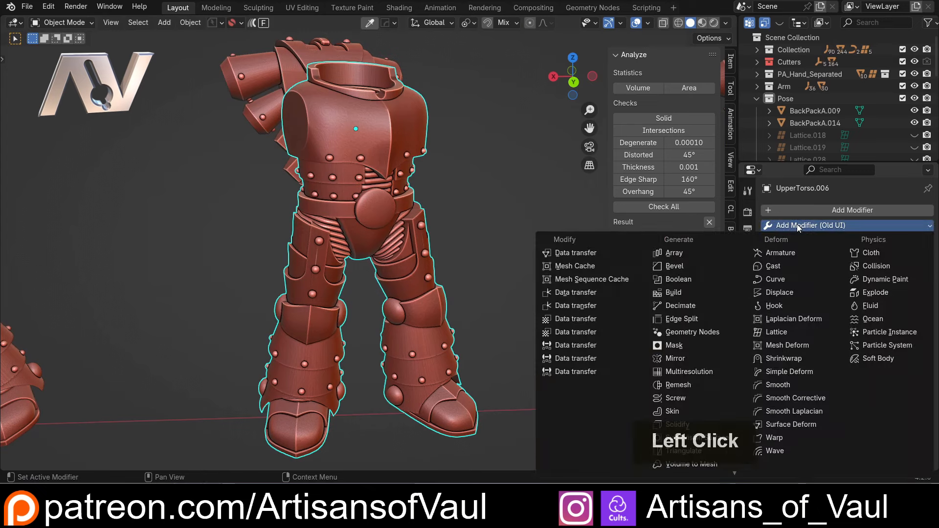
left_click(802, 210)
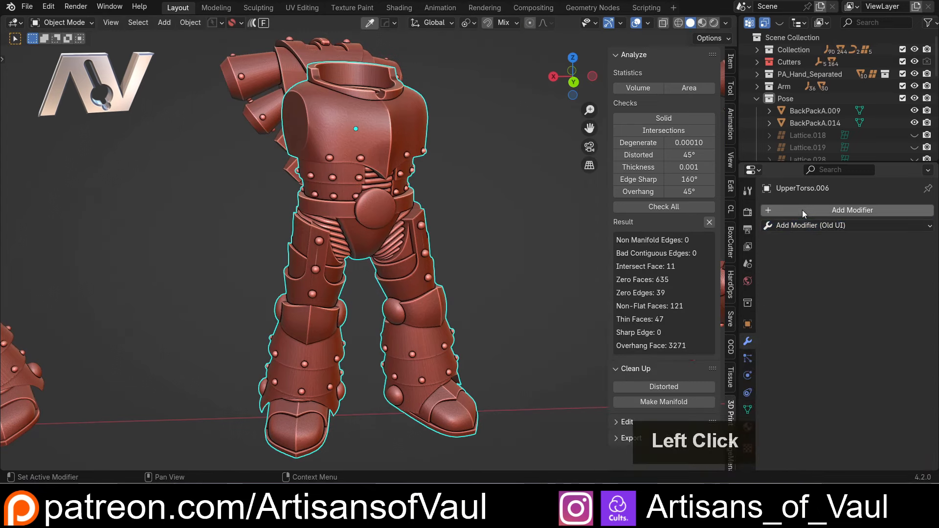
left_click(803, 210)
mouse_move(802, 212)
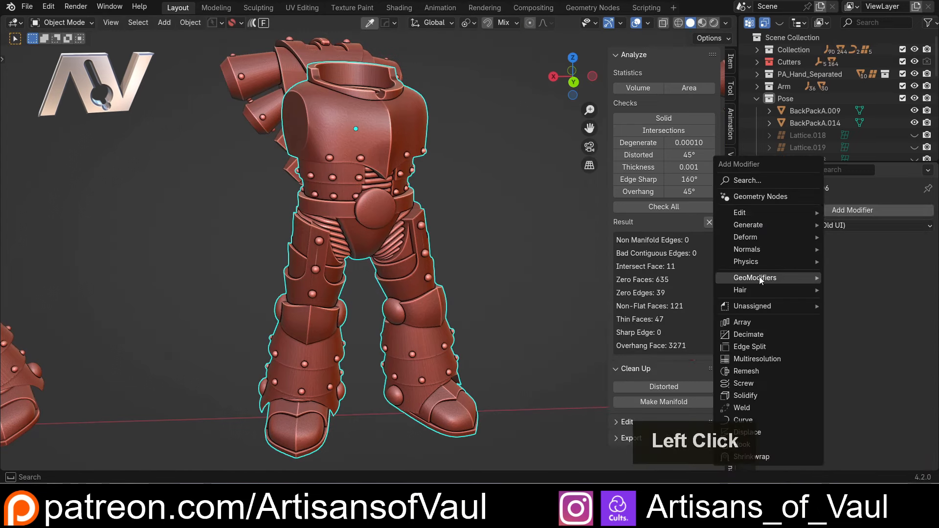
mouse_move(779, 276)
left_click(860, 315)
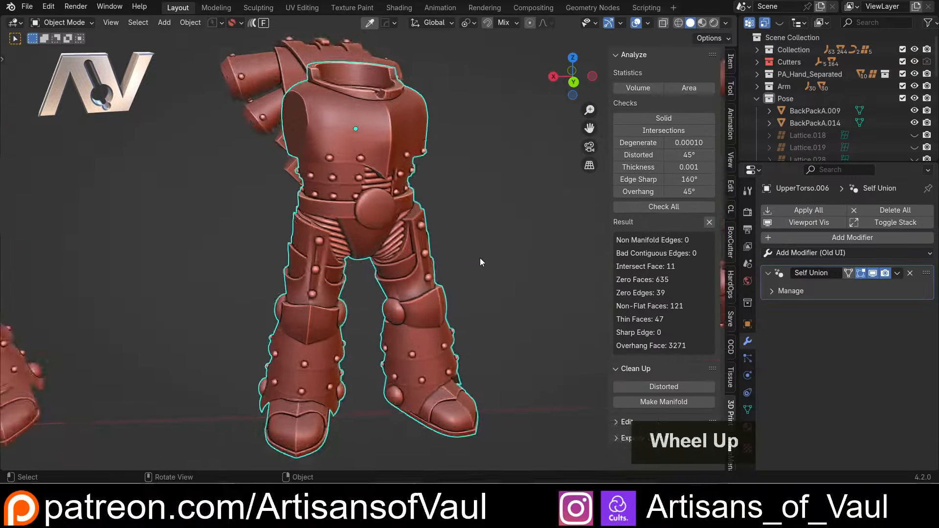
Set the joined standing figure to flat shading with Shade Flat.
scroll(479, 257, "down", 3)
scroll(453, 267, "up", 2)
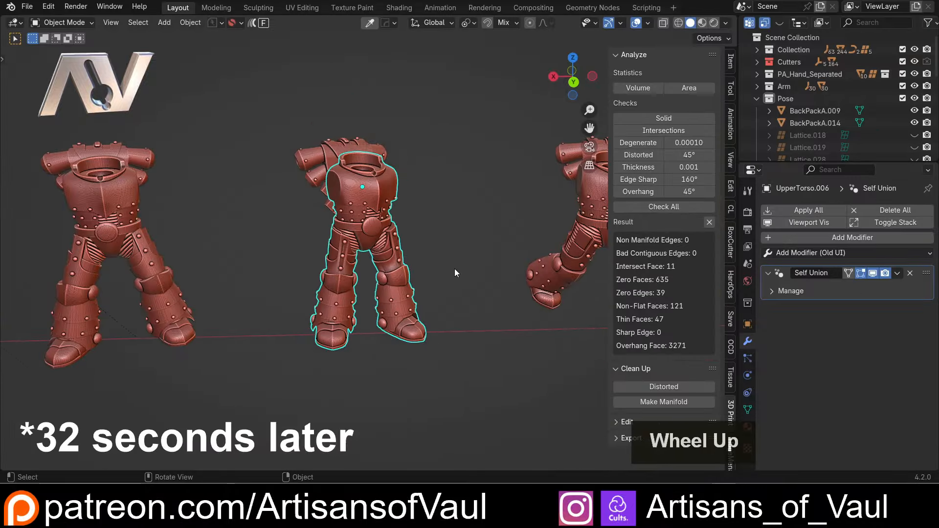
middle_click_drag(456, 269, 416, 263)
right_click(416, 263)
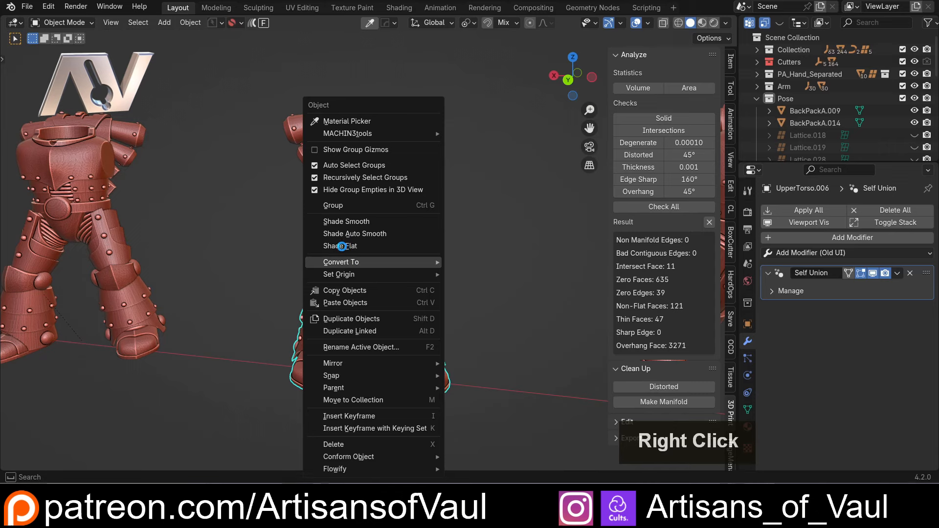
left_click(341, 248)
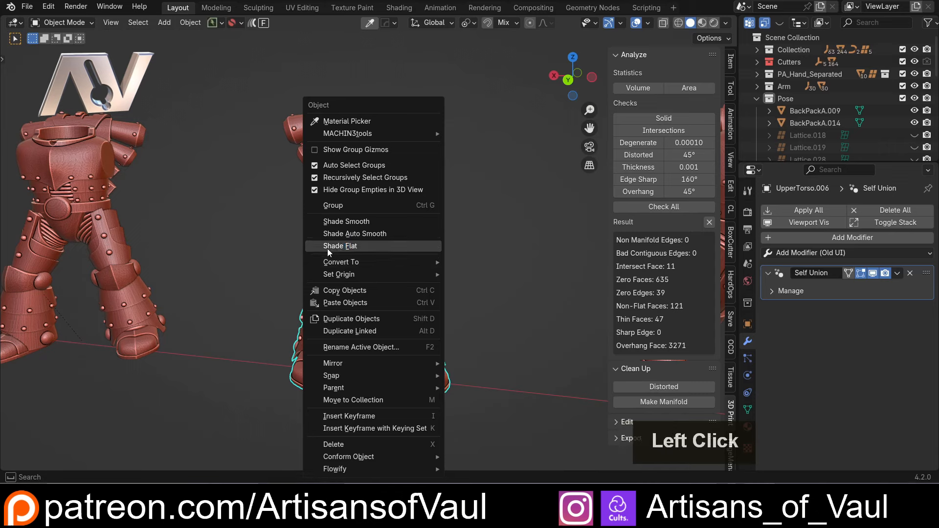
left_click(323, 246)
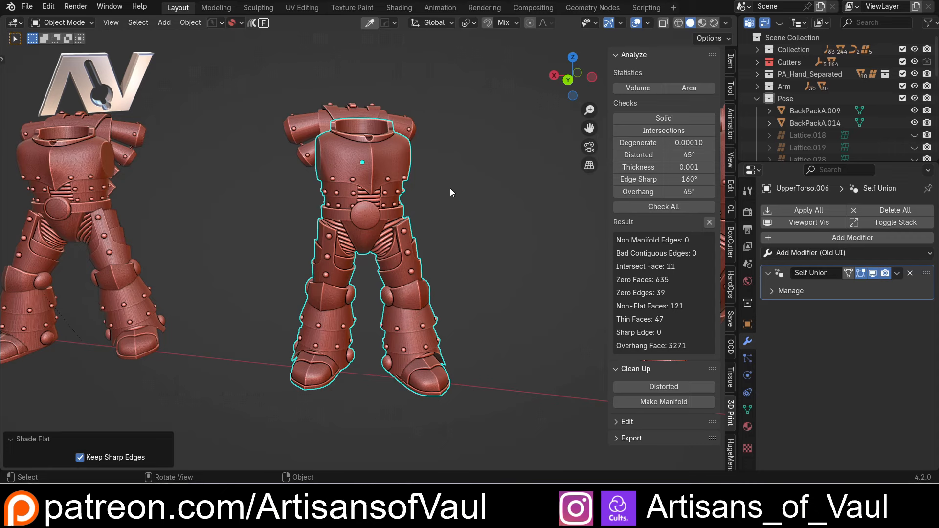
Apply the standing figure's Self Union modifier with Smart Apply.
middle_click_drag(450, 188, 426, 195)
key("q")
mouse_move(423, 188)
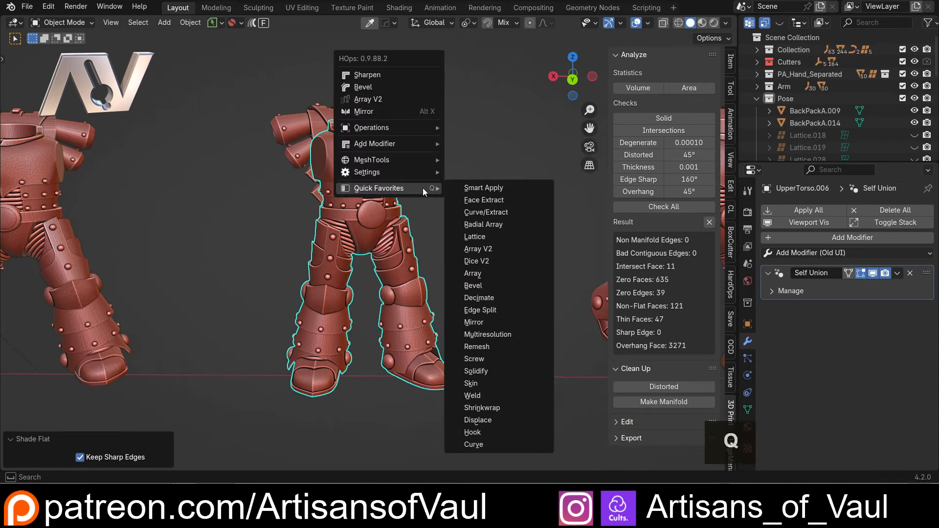
left_click(522, 190)
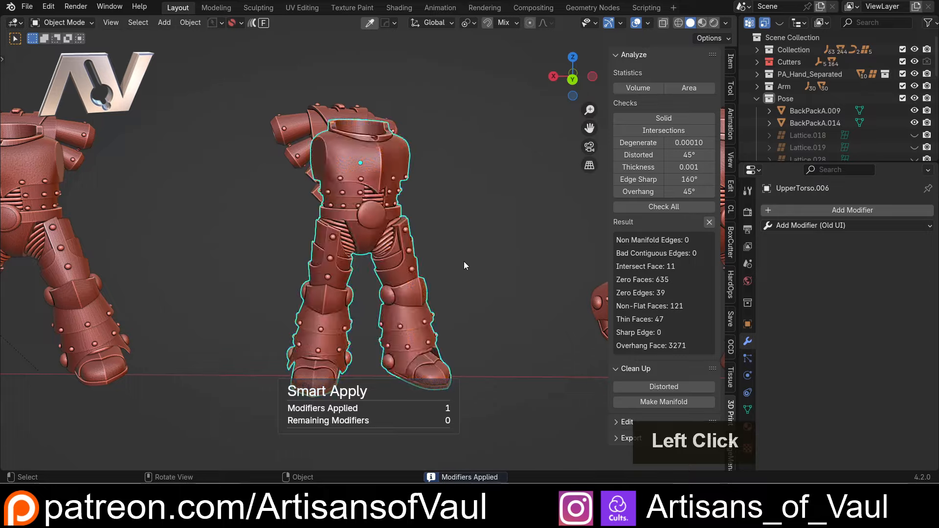
Examine the merged standing figure's torso, waist and legs up close and from several angles.
scroll(460, 203, "up", 2)
left_click(416, 212)
scroll(371, 201, "up", 2)
middle_click_drag(371, 201, 372, 167)
scroll(379, 224, "down", 2)
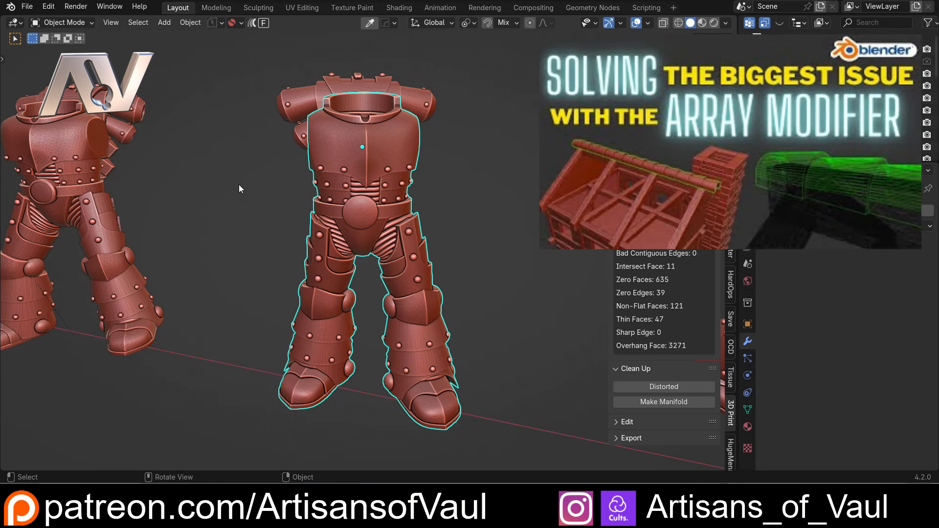
scroll(260, 207, "down", 2)
middle_click_drag(260, 208, 179, 206)
scroll(286, 199, "down", 2)
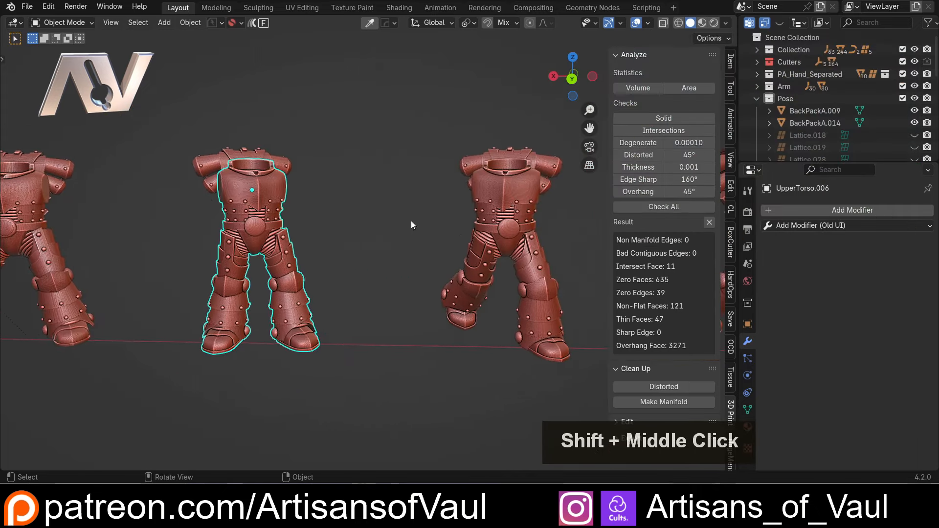
Select the merged figure with the raised leg for comparison, and reselect the standing figure to inspect it.
left_click(510, 202)
middle_click_drag(303, 231, 372, 218, "shift")
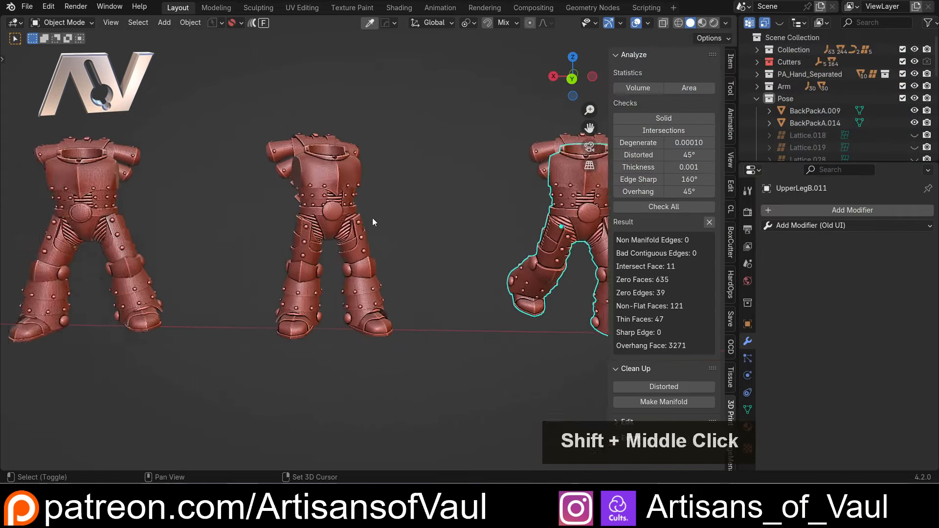
left_click(326, 193)
middle_click_drag(327, 193, 376, 220, "shift")
scroll(376, 217, "up", 2)
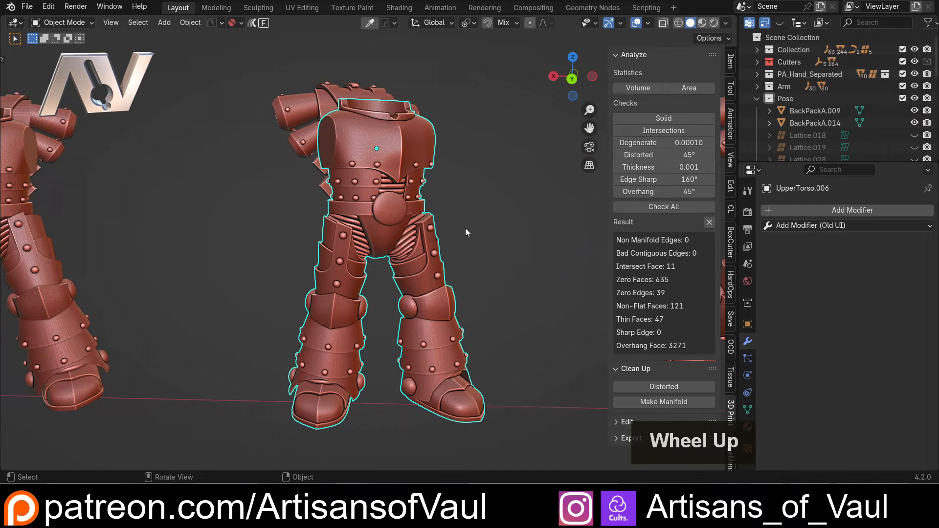
middle_click_drag(465, 228, 466, 253)
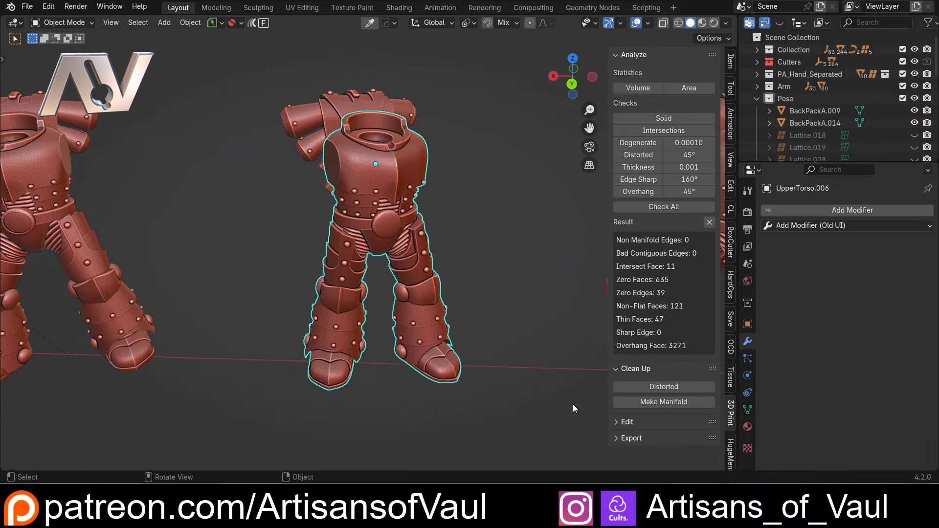